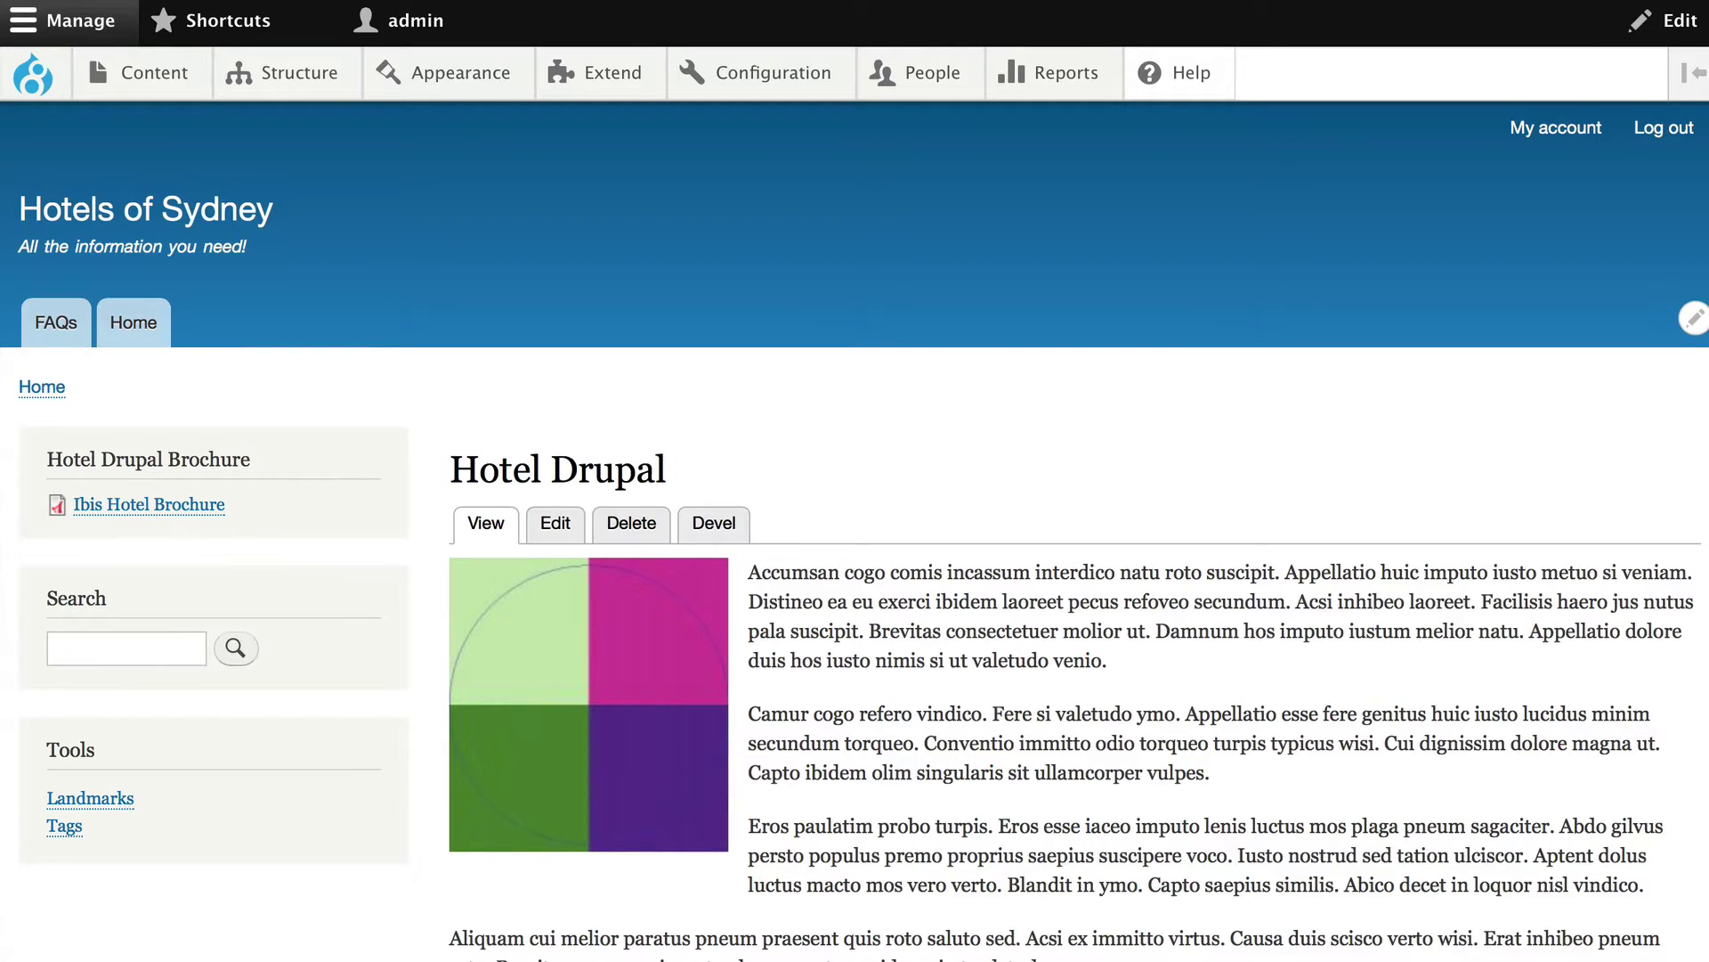
# Bring up the edit form of the Hotel Drupal node, with its Summary and Body fields.
pyautogui.moveTo(25, 567)
pyautogui.moveTo(54, 816)
pyautogui.moveTo(407, 577)
pyautogui.click(555, 523)
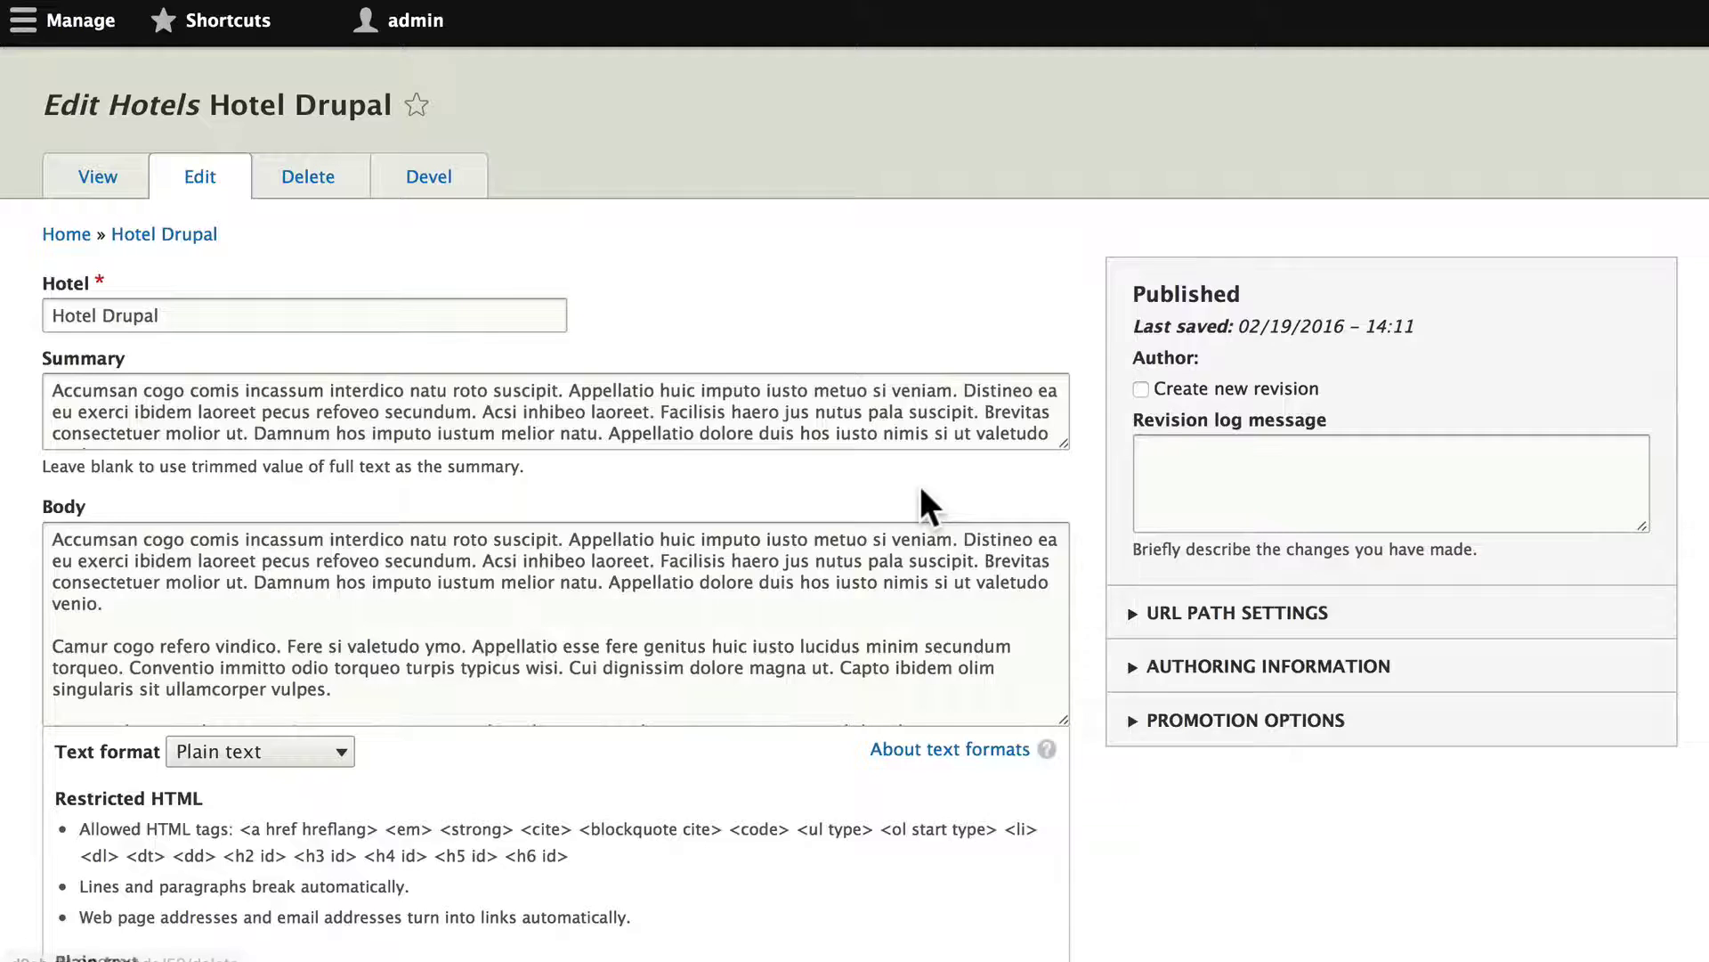
pyautogui.scroll(-20, 1122, 730)
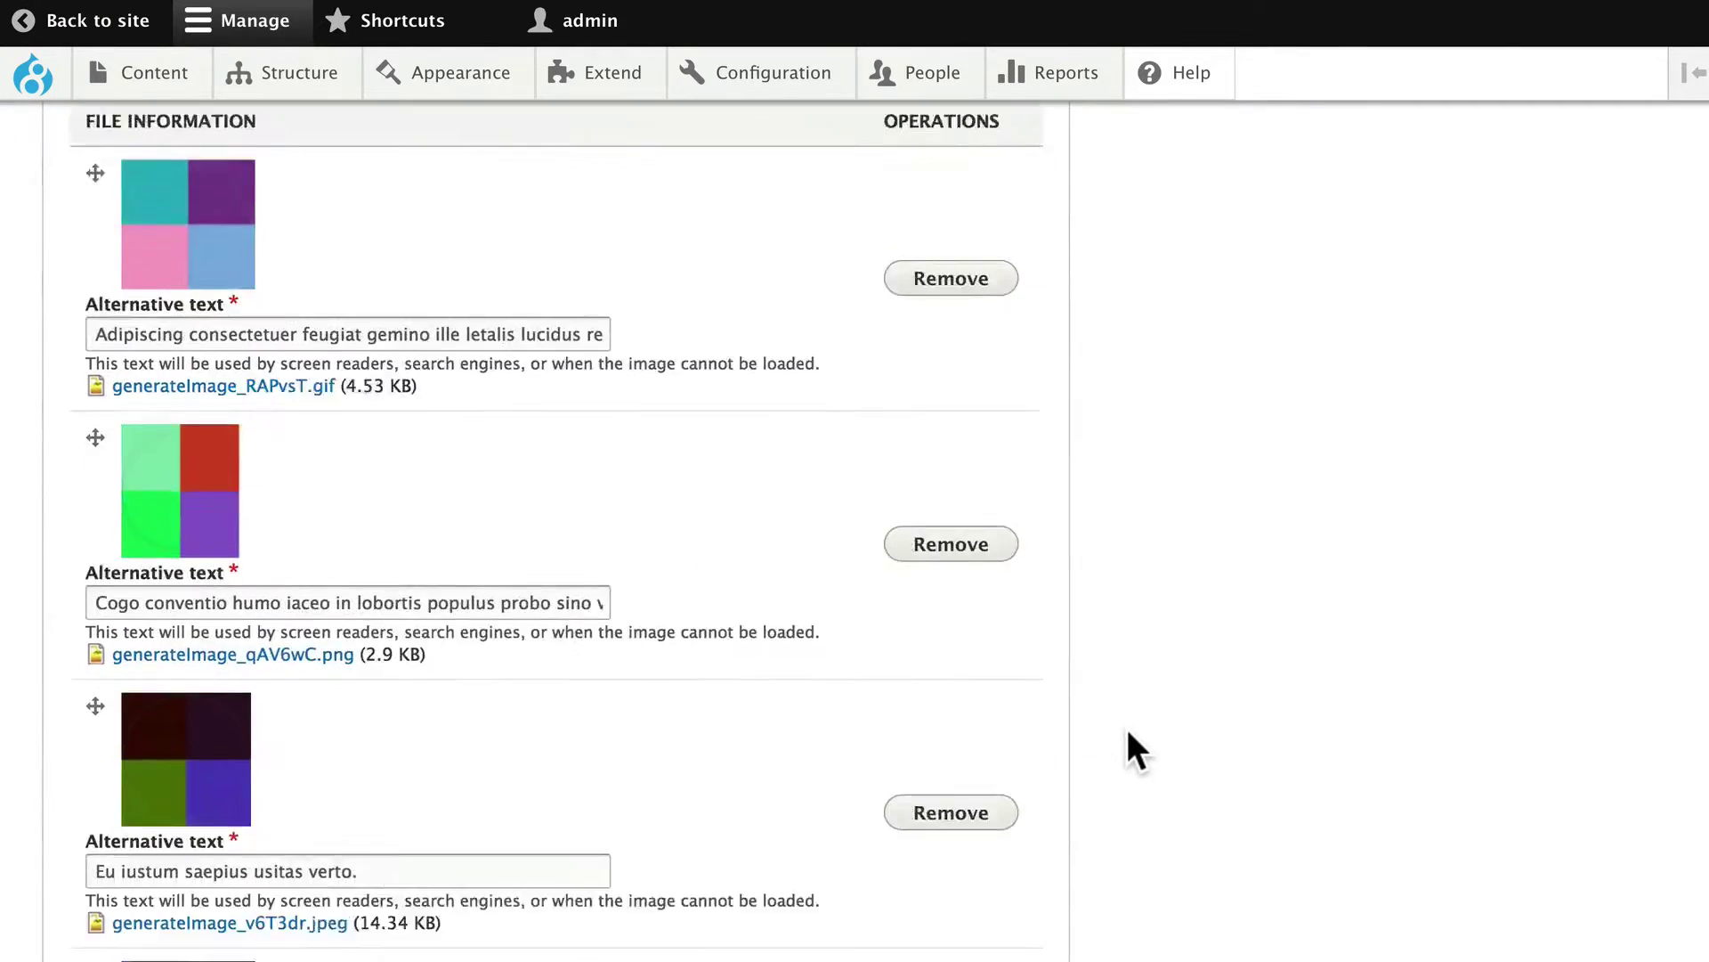
pyautogui.scroll(-18, 1127, 731)
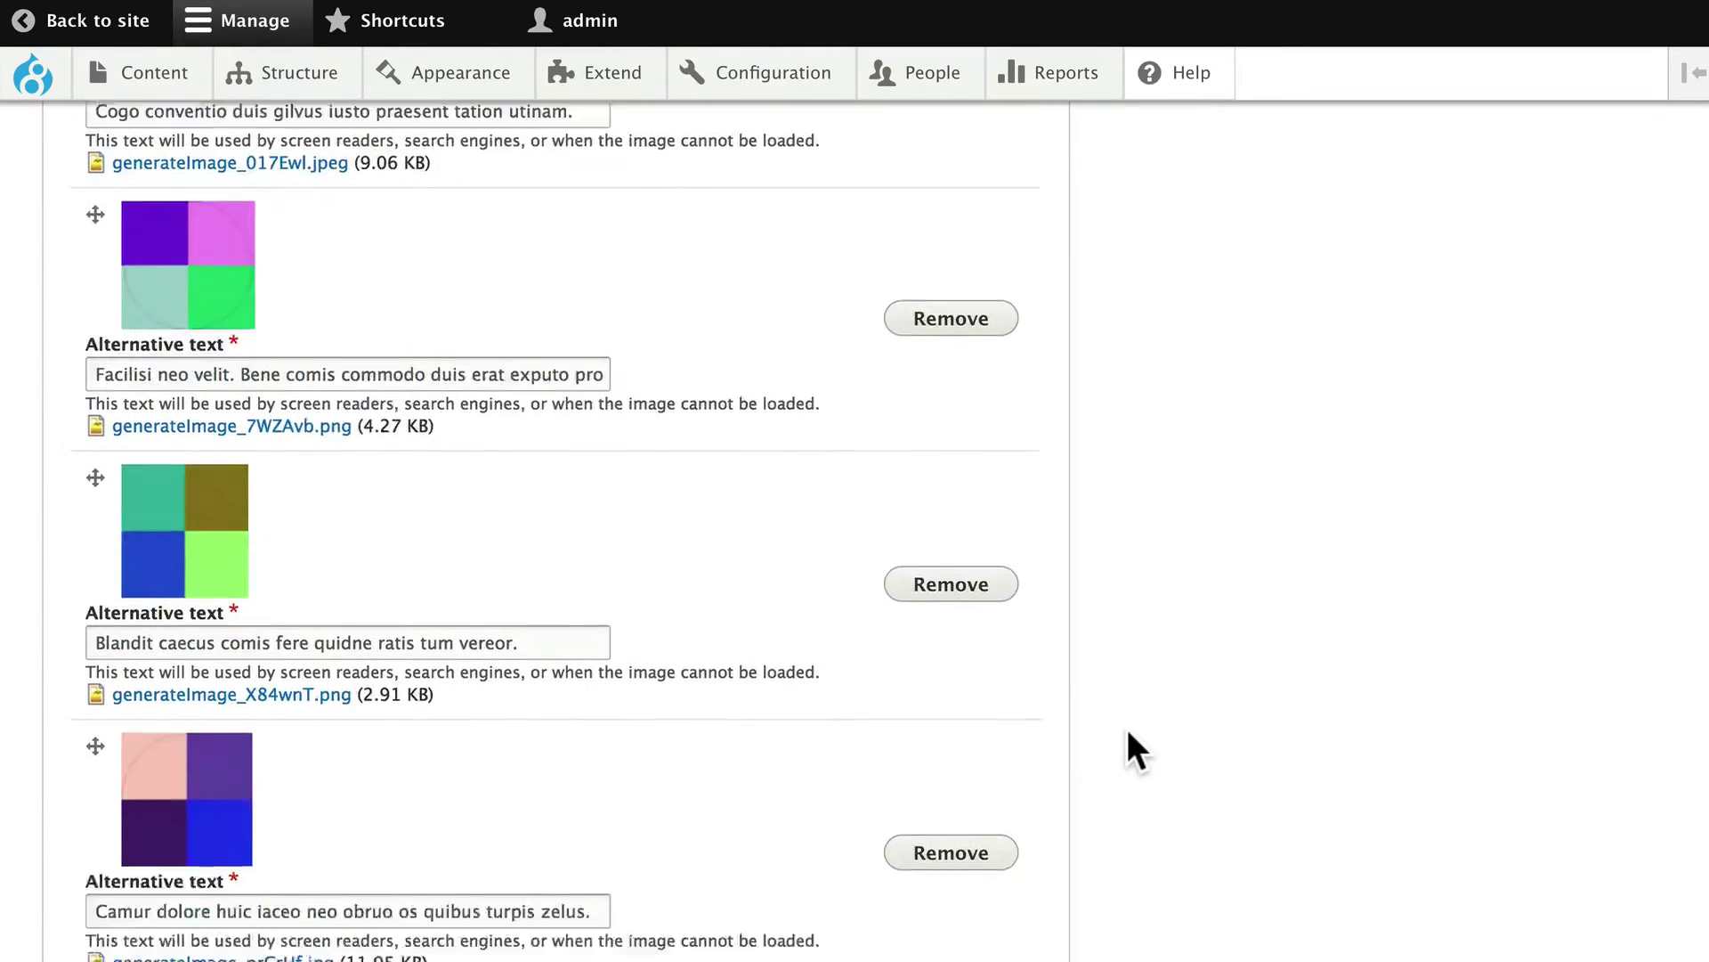
pyautogui.scroll(10, 1127, 730)
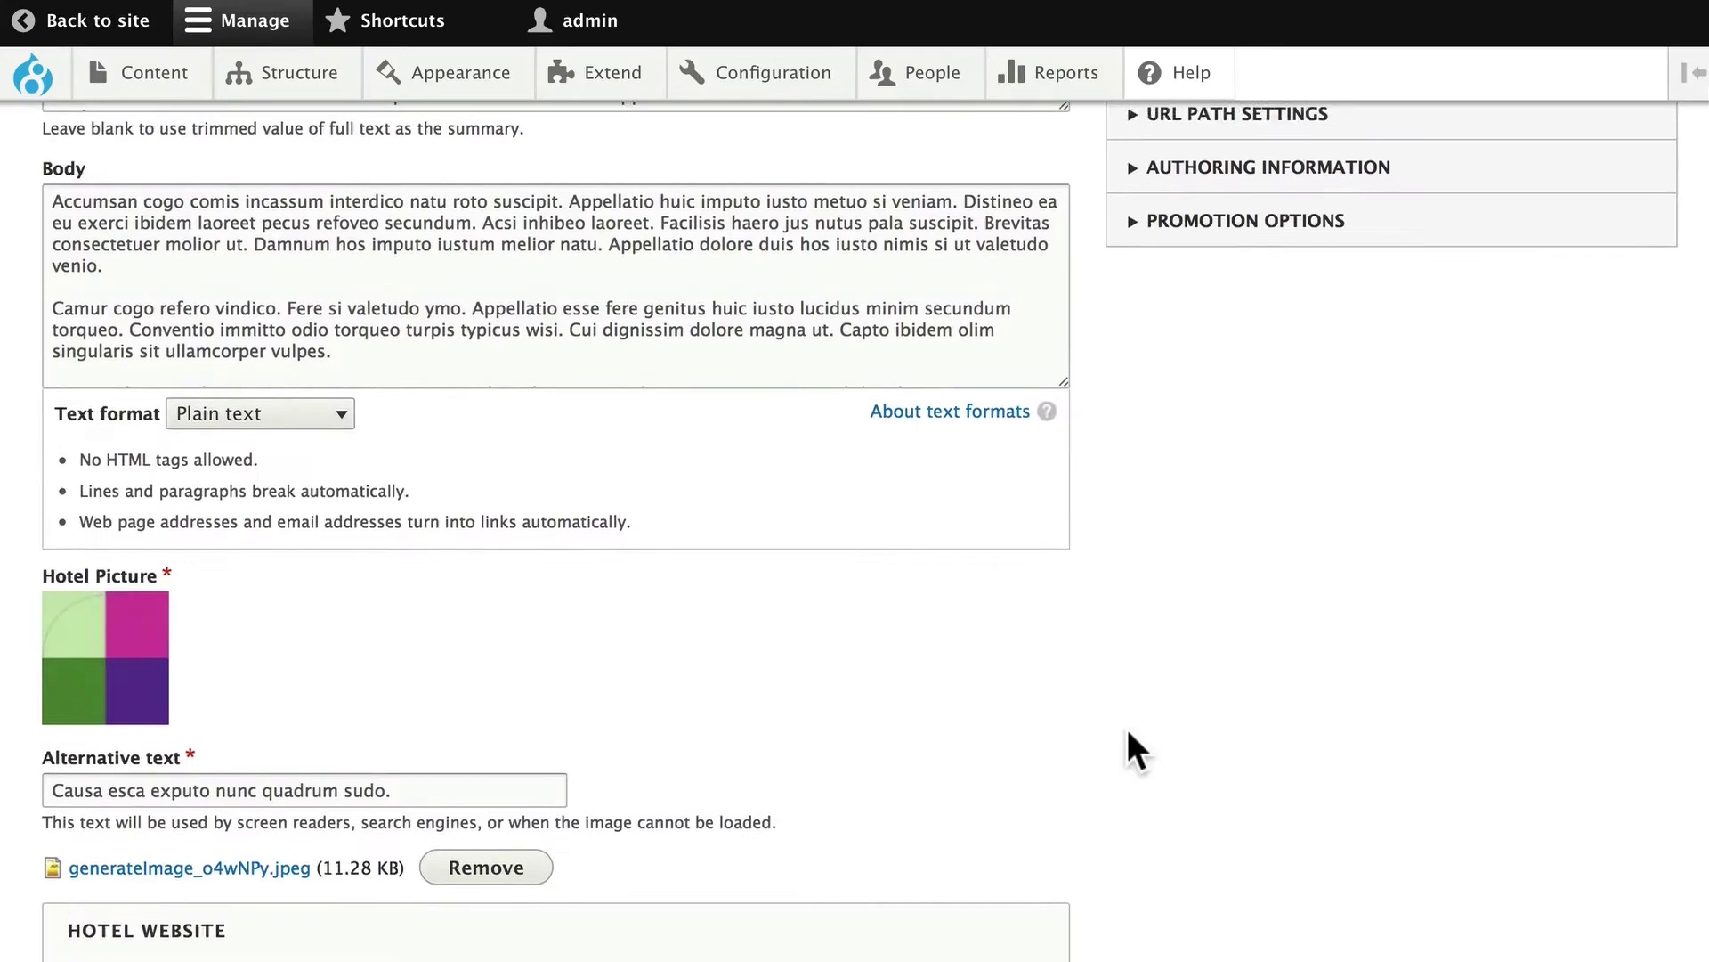
pyautogui.scroll(5, 1128, 730)
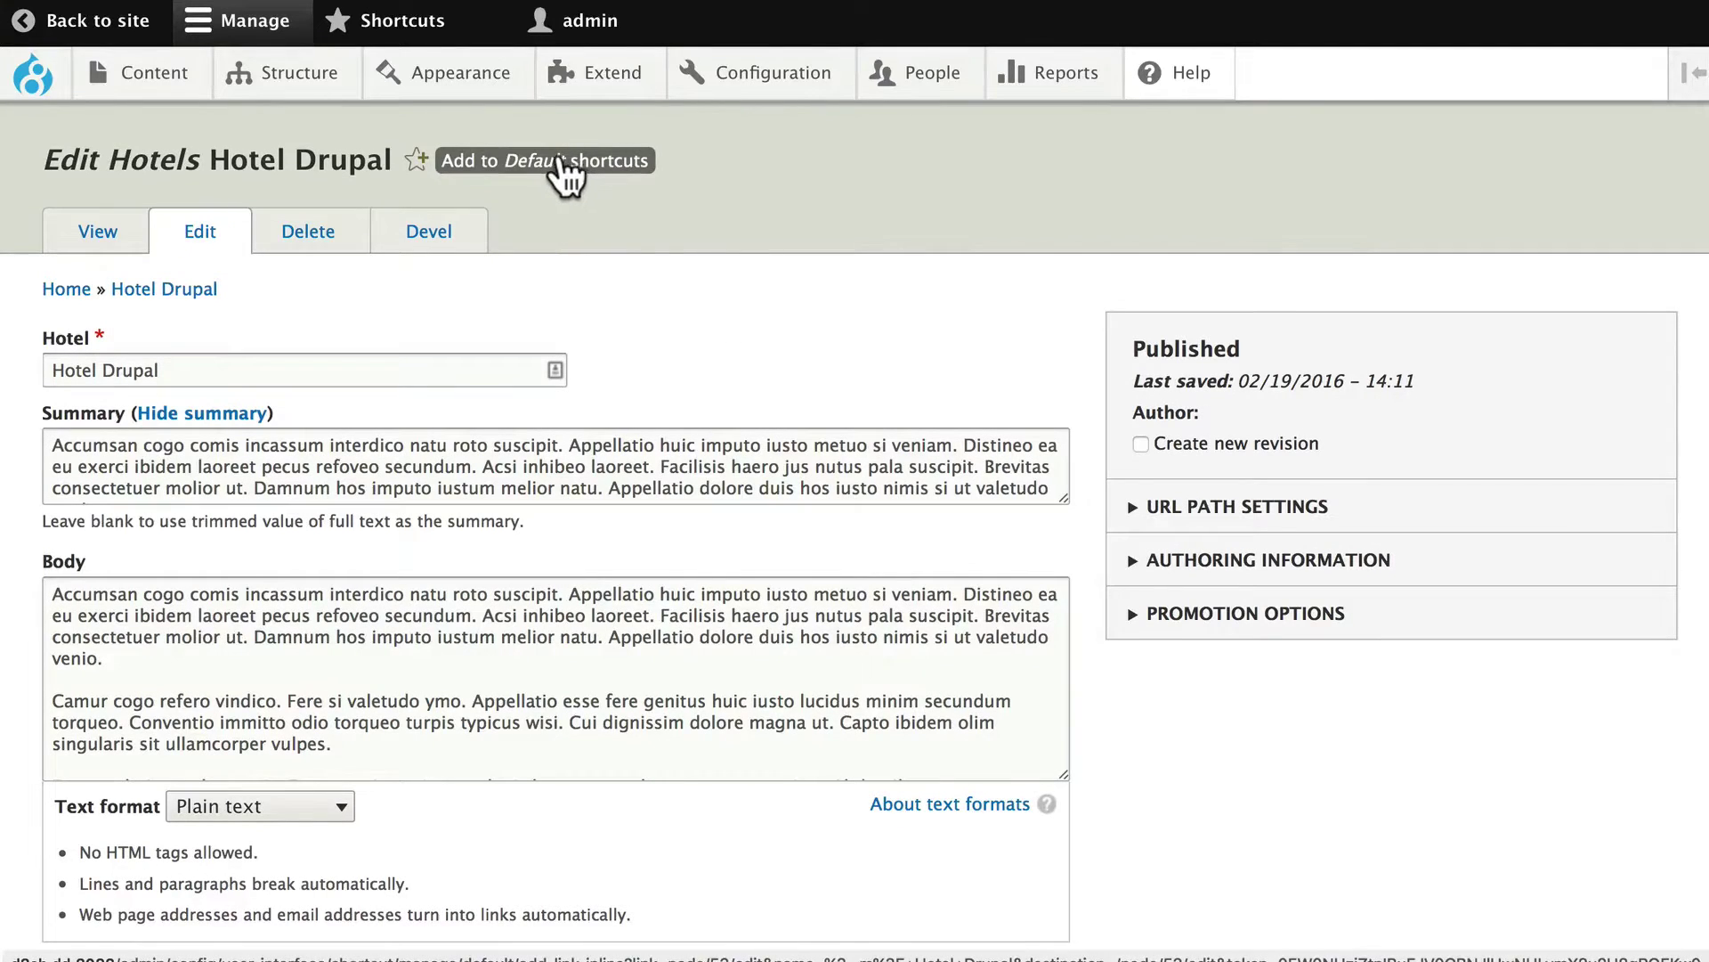
# Begin a new view and name it 'Hotel Slides'.
pyautogui.moveTo(271, 77)
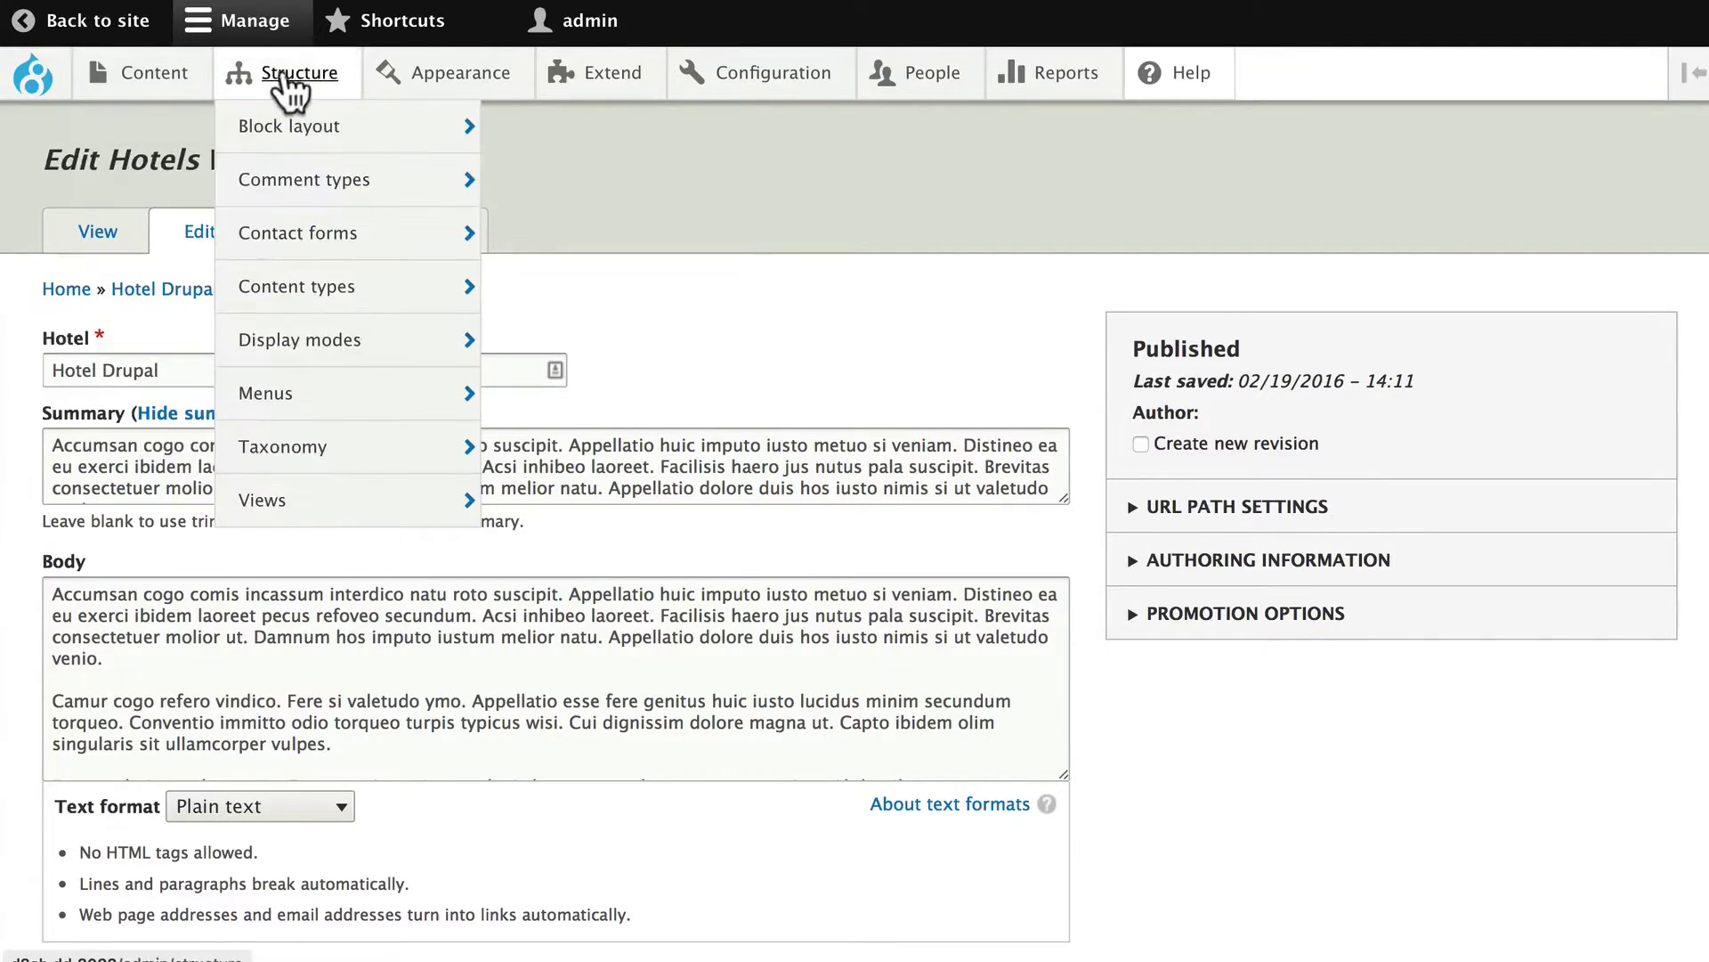
pyautogui.moveTo(294, 459)
pyautogui.moveTo(370, 503)
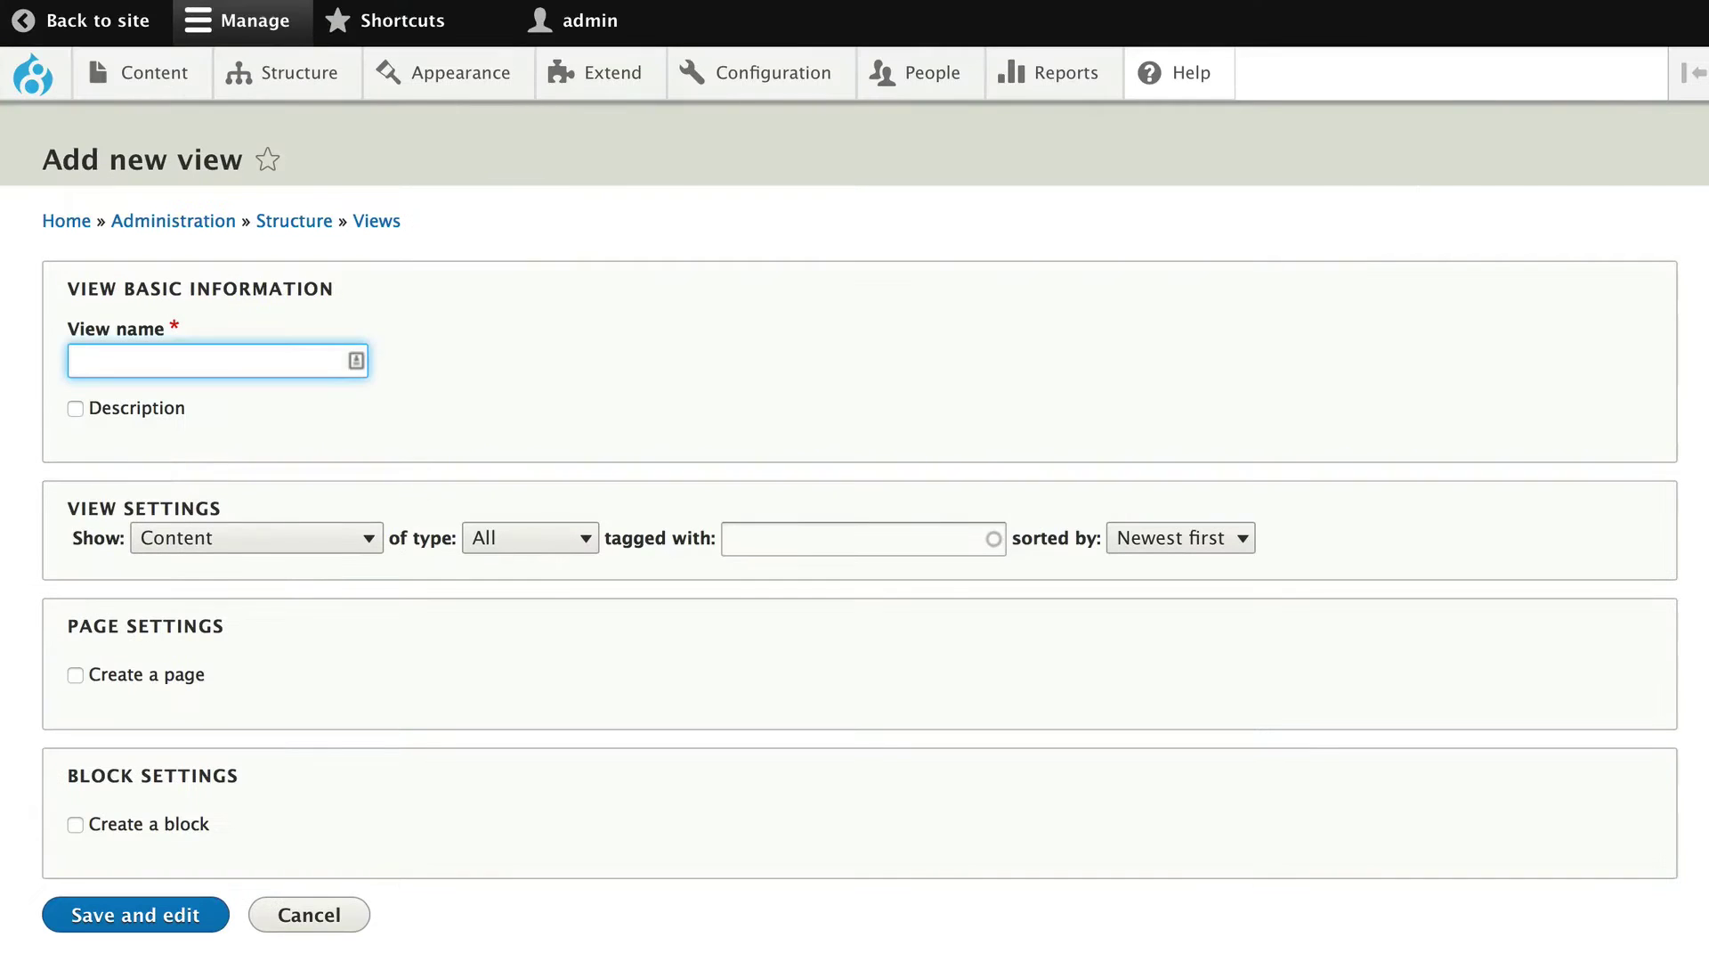
pyautogui.write('Hotel')
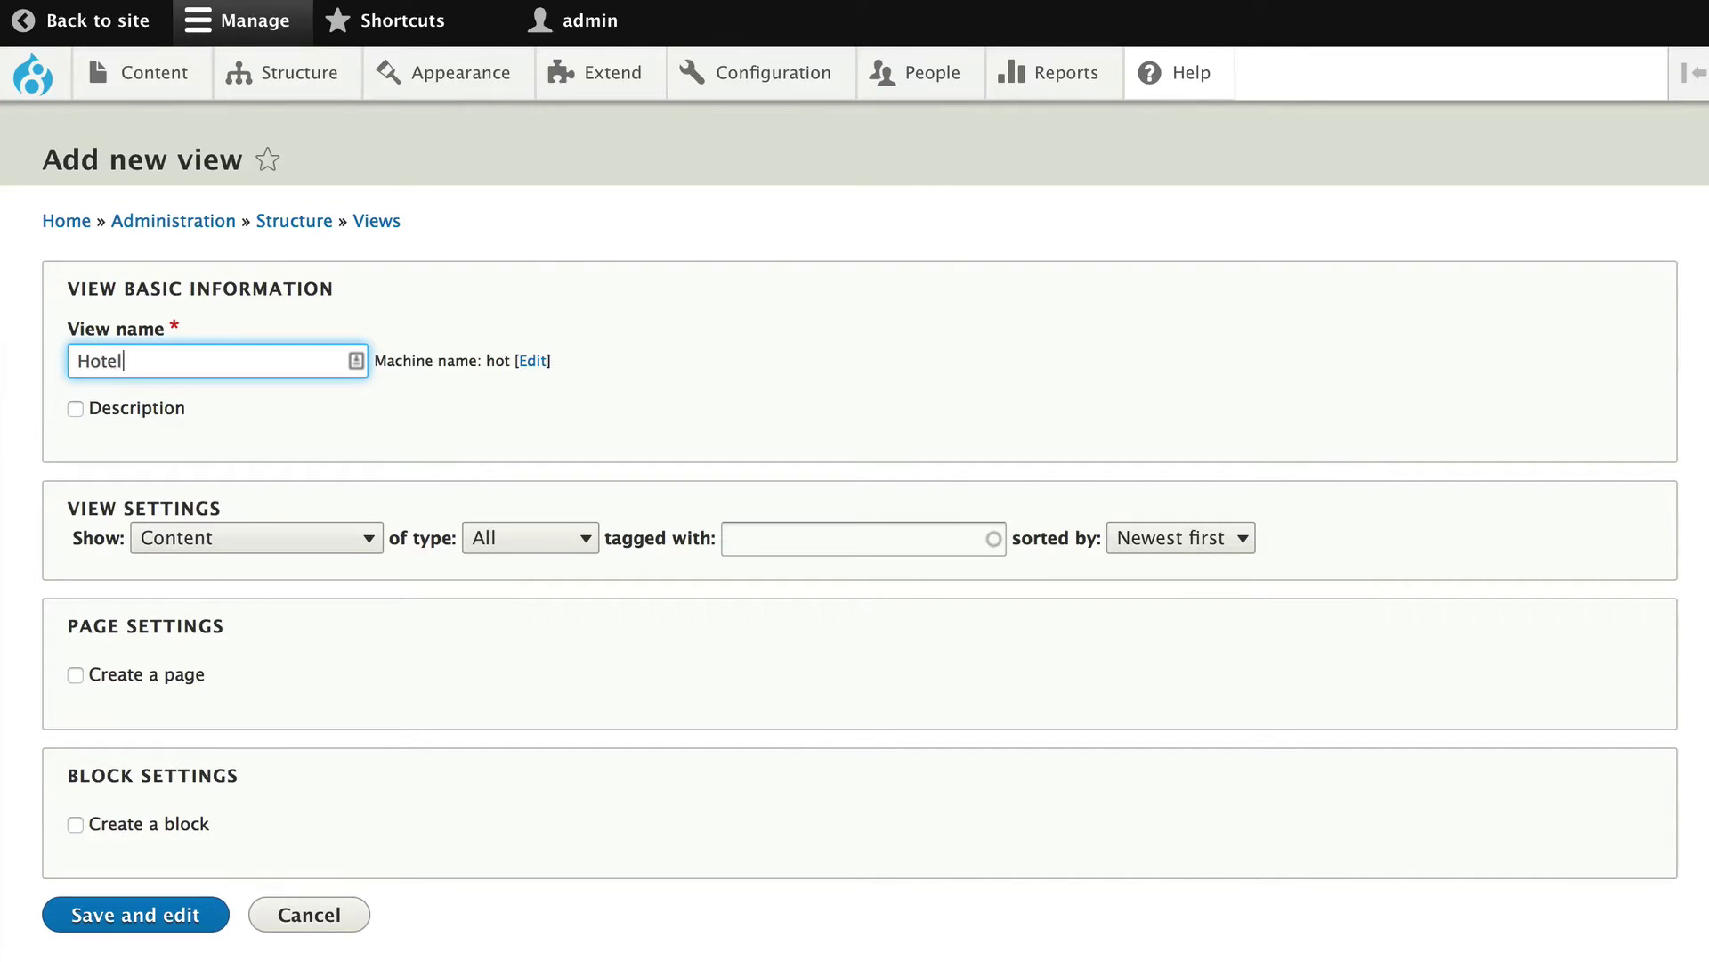
pyautogui.write(' Slides')
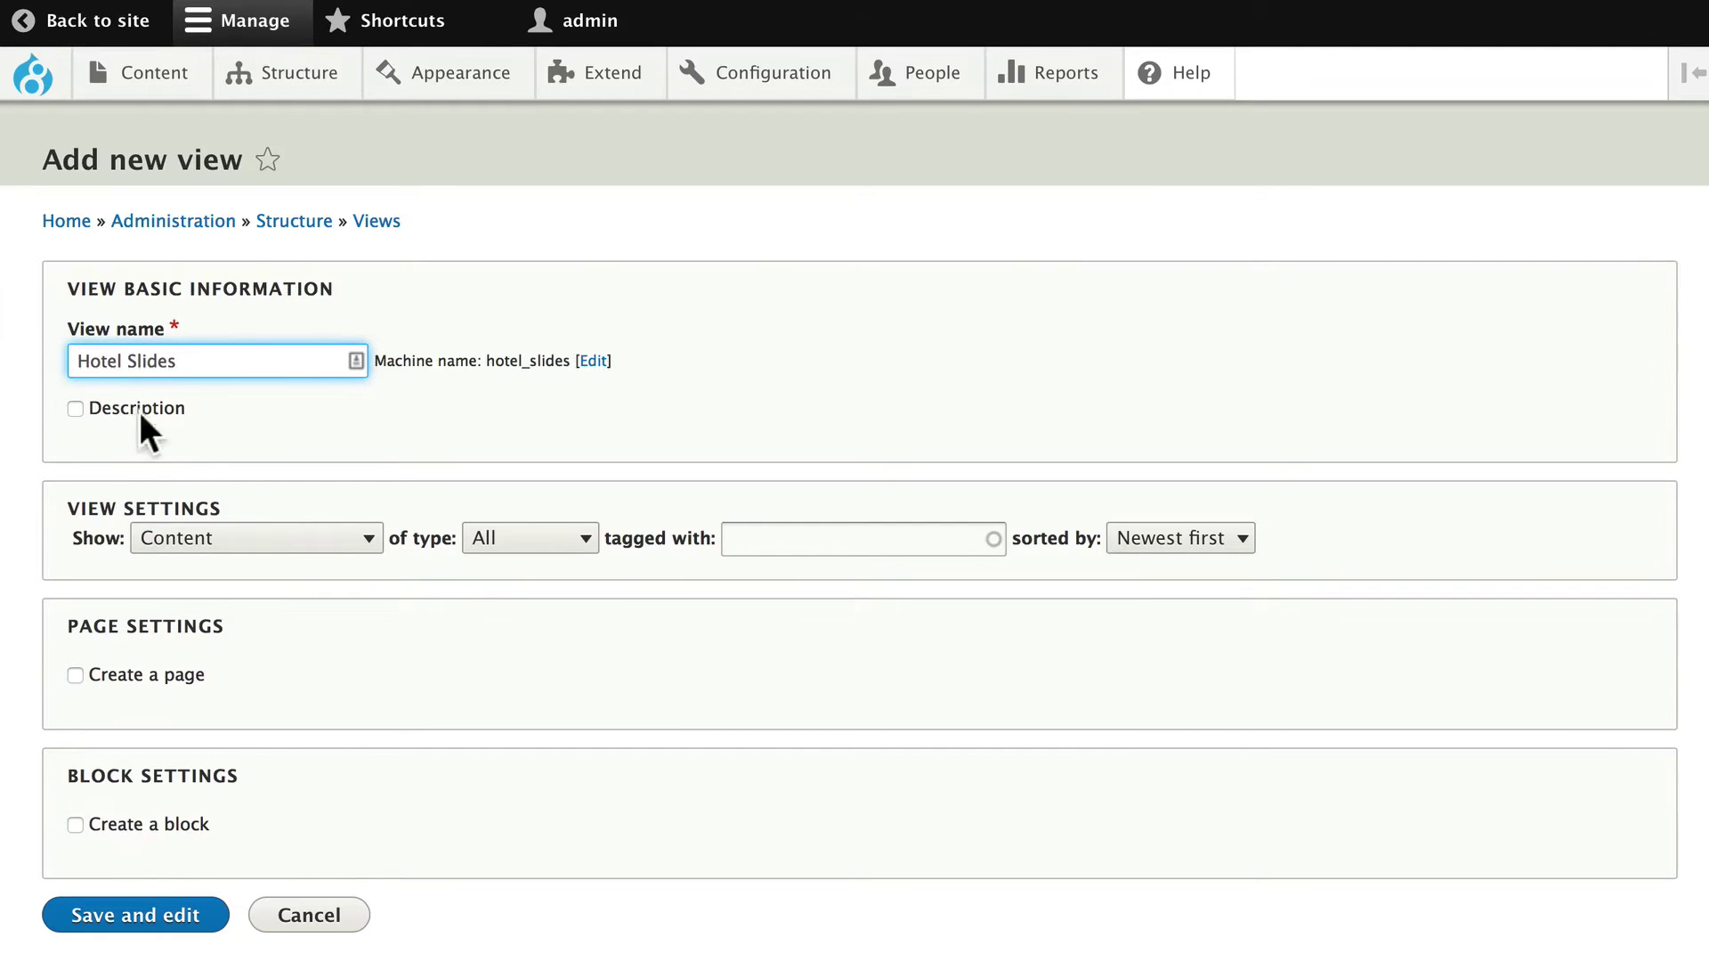
# Make the view show Content of type Hotels.
pyautogui.click(226, 537)
pyautogui.click(421, 538)
pyautogui.click(563, 537)
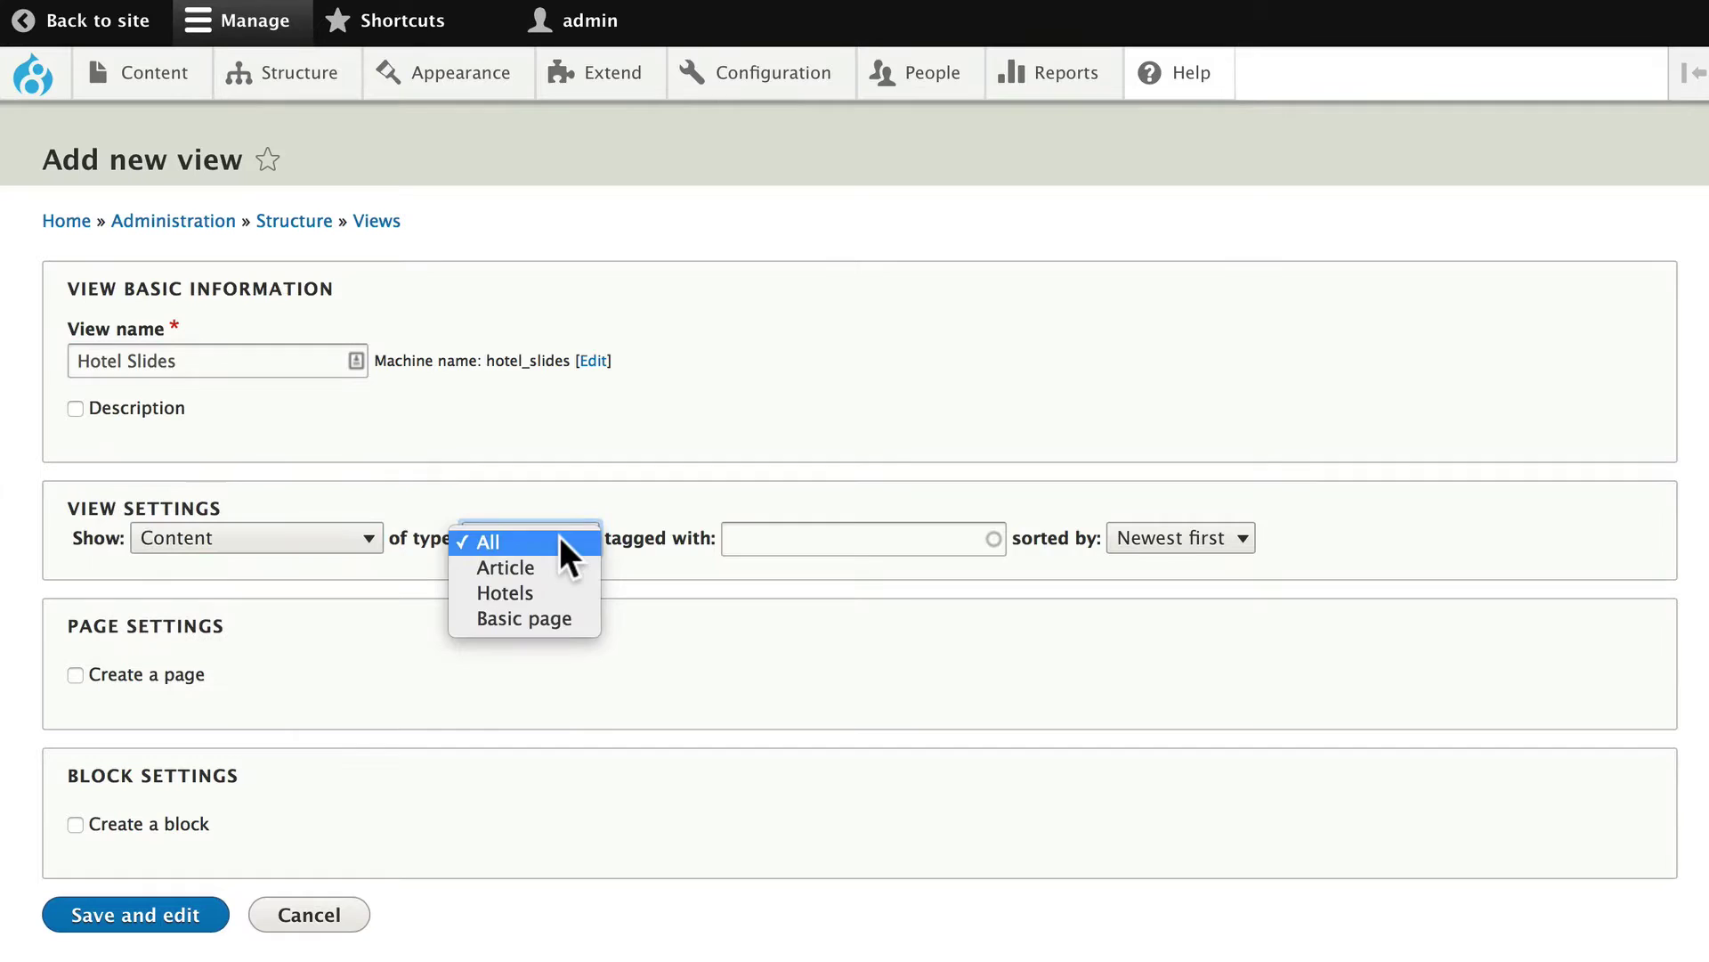
pyautogui.click(536, 592)
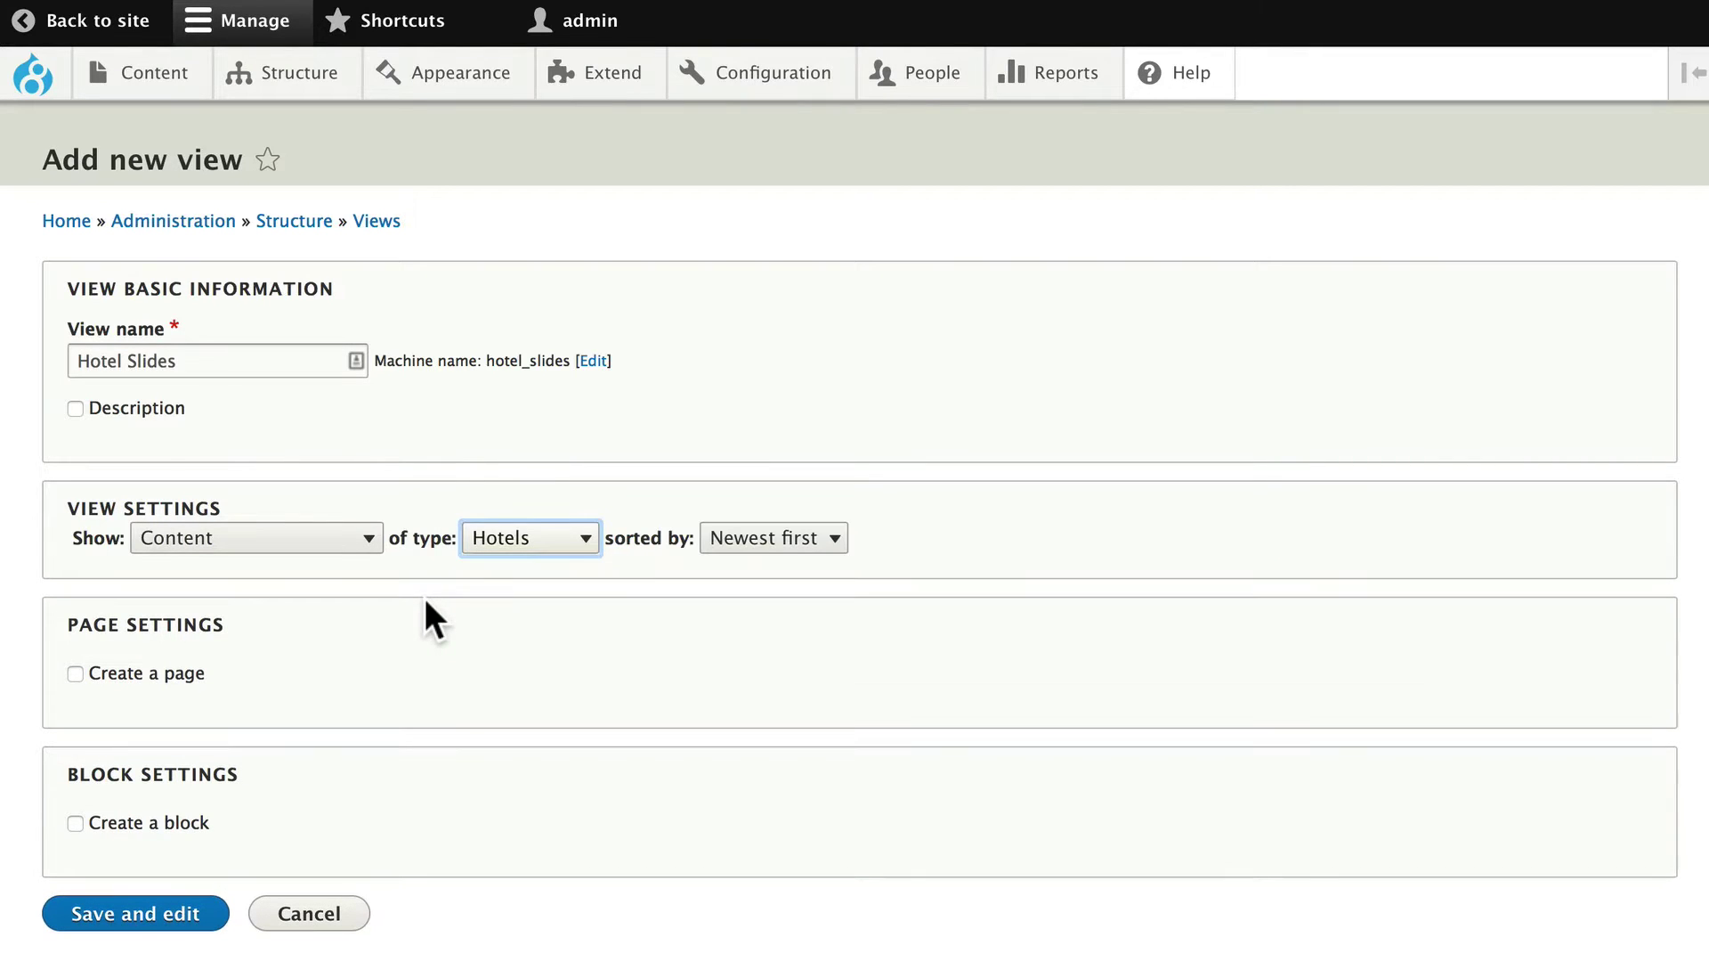
# Add a block display formatted as a Slideshow of fields, with items per block set to 0.
pyautogui.click(75, 822)
pyautogui.scroll(-5, 356, 736)
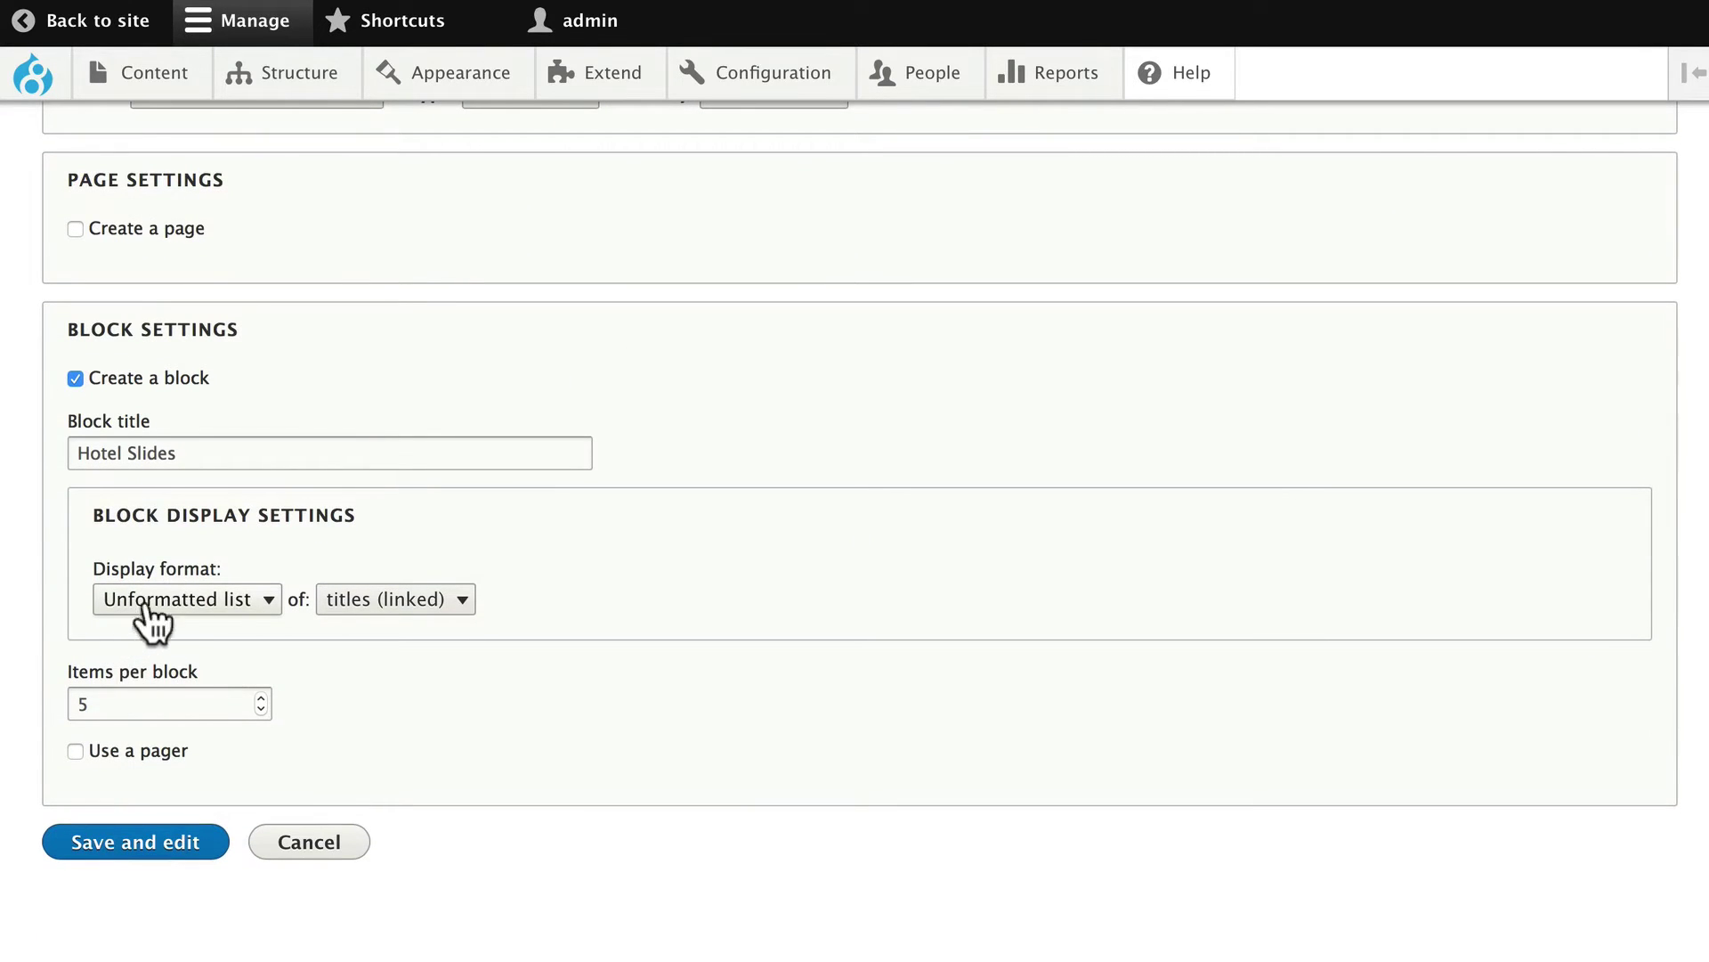
pyautogui.click(227, 614)
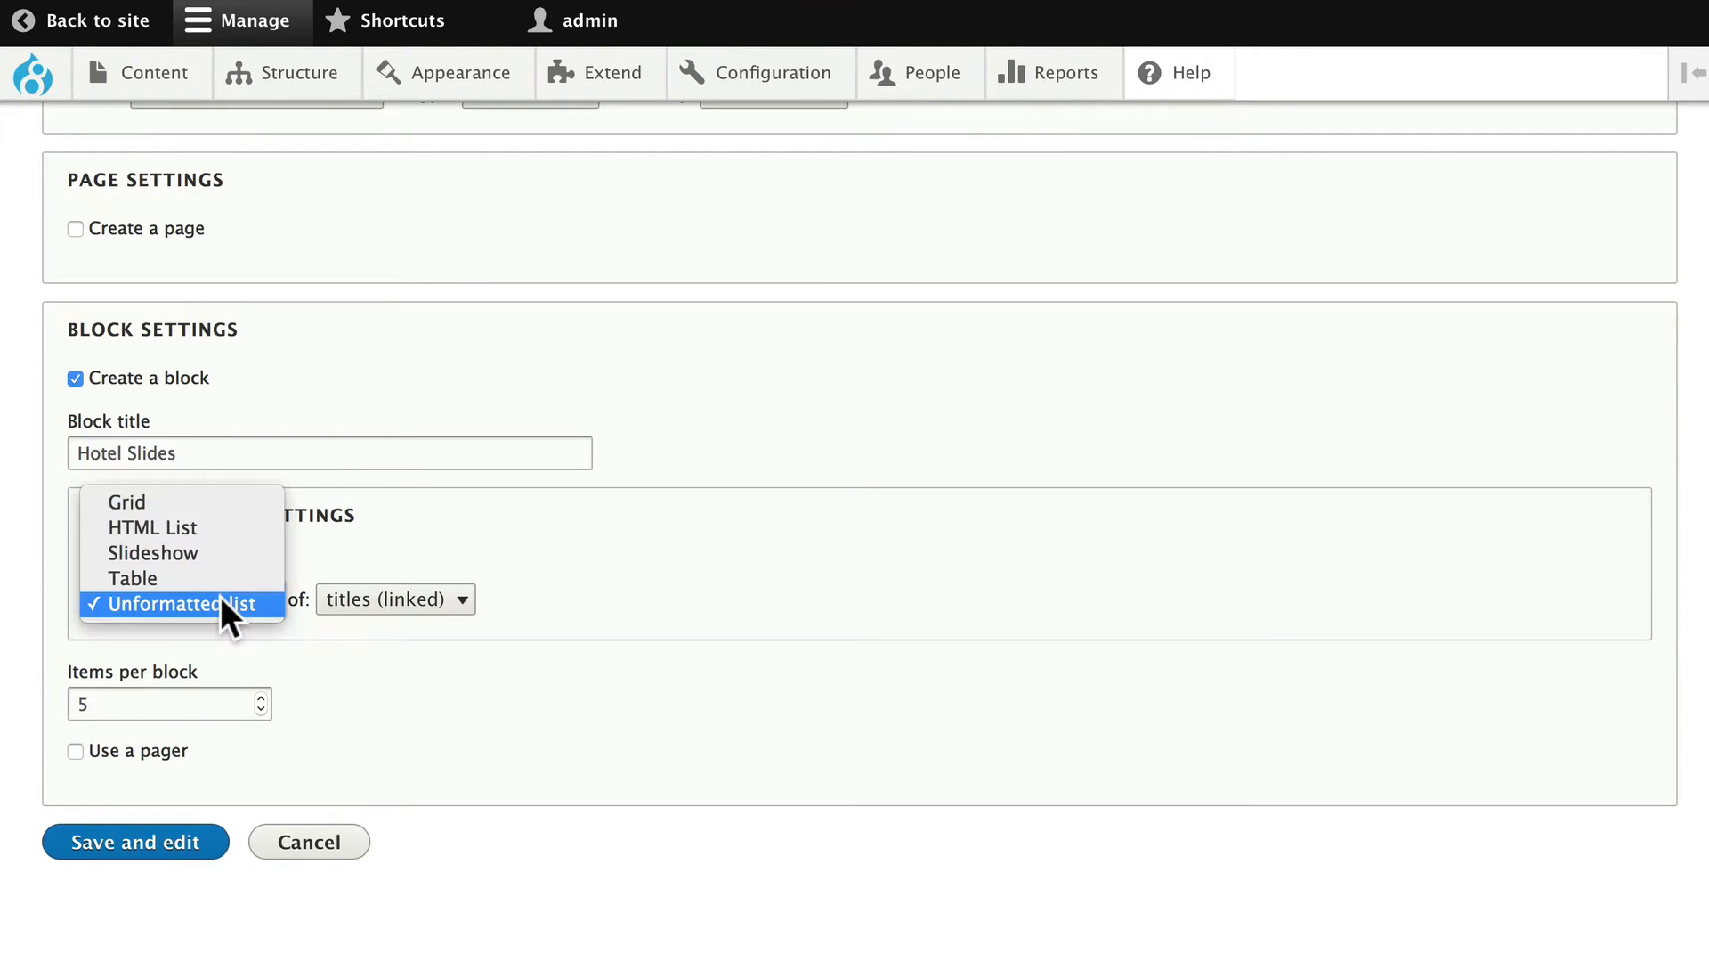
pyautogui.click(169, 552)
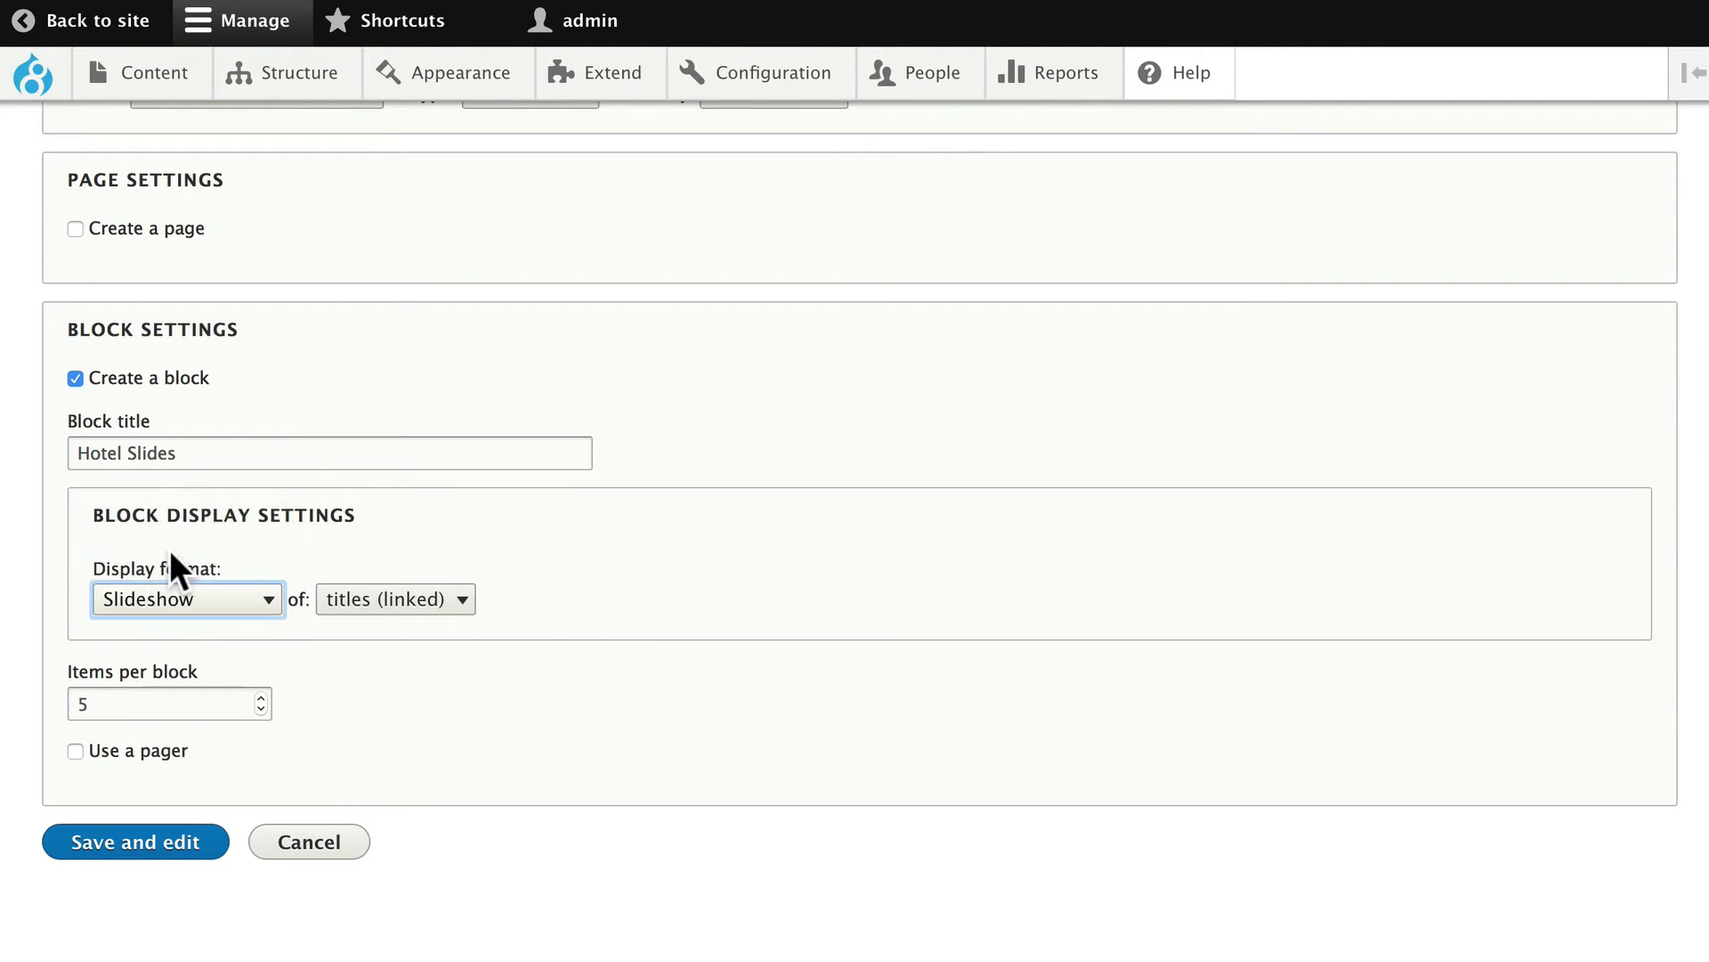
pyautogui.click(383, 598)
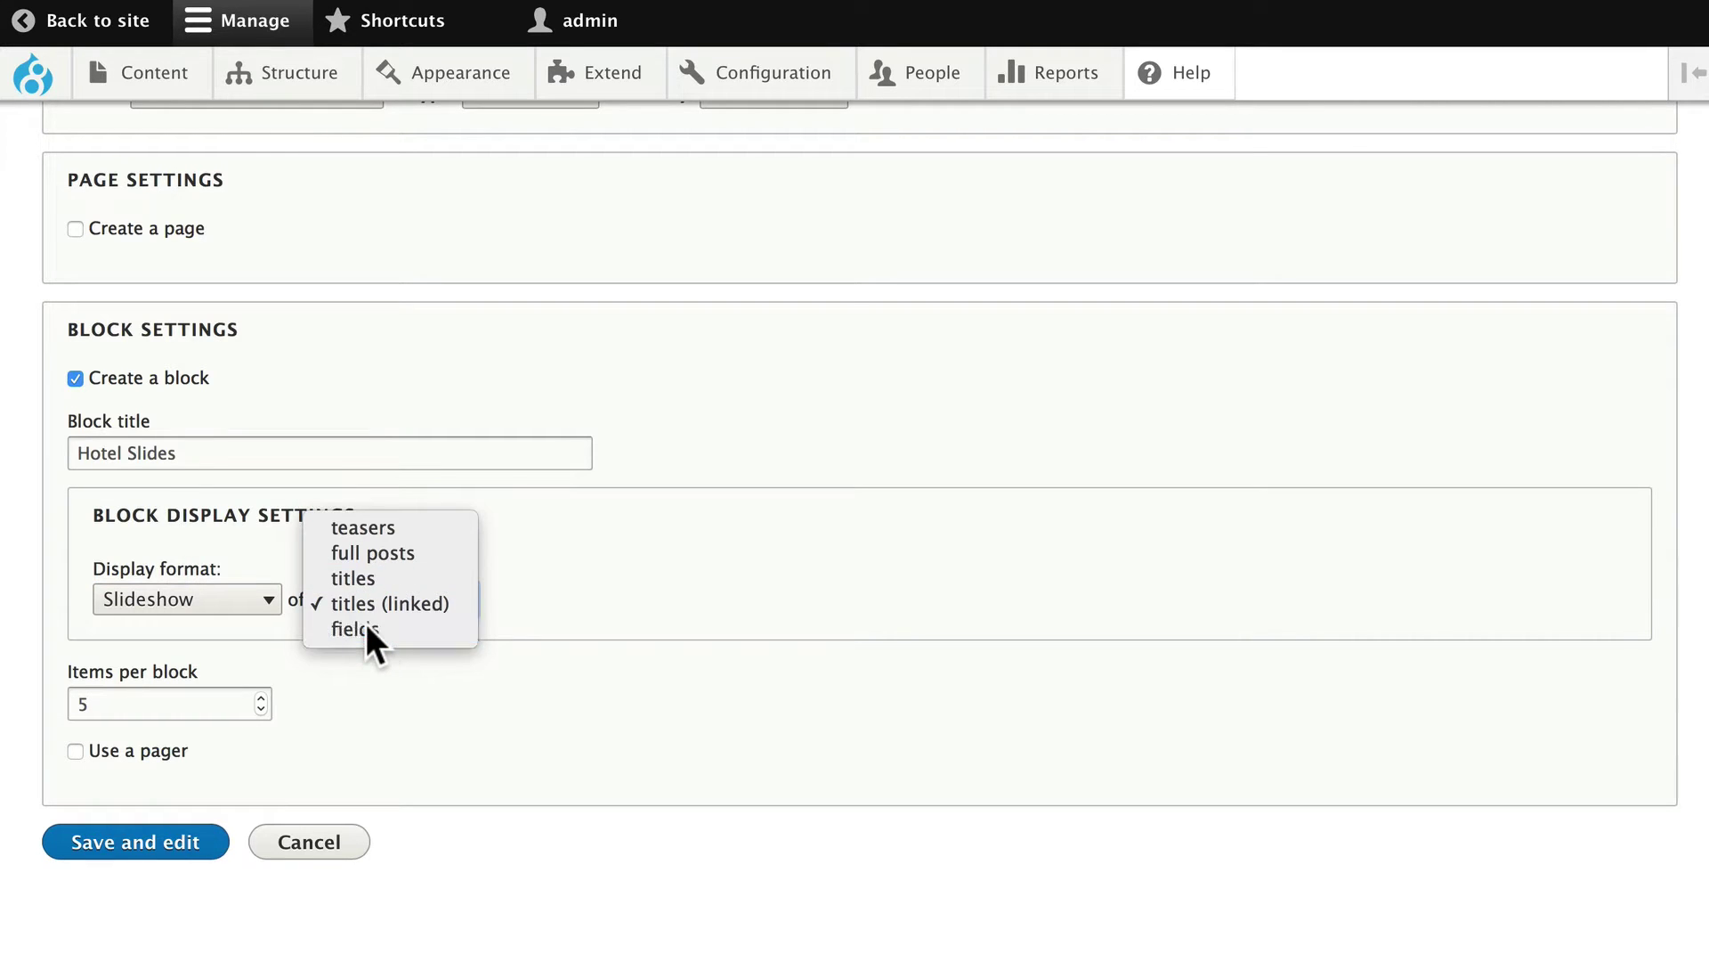
pyautogui.click(366, 629)
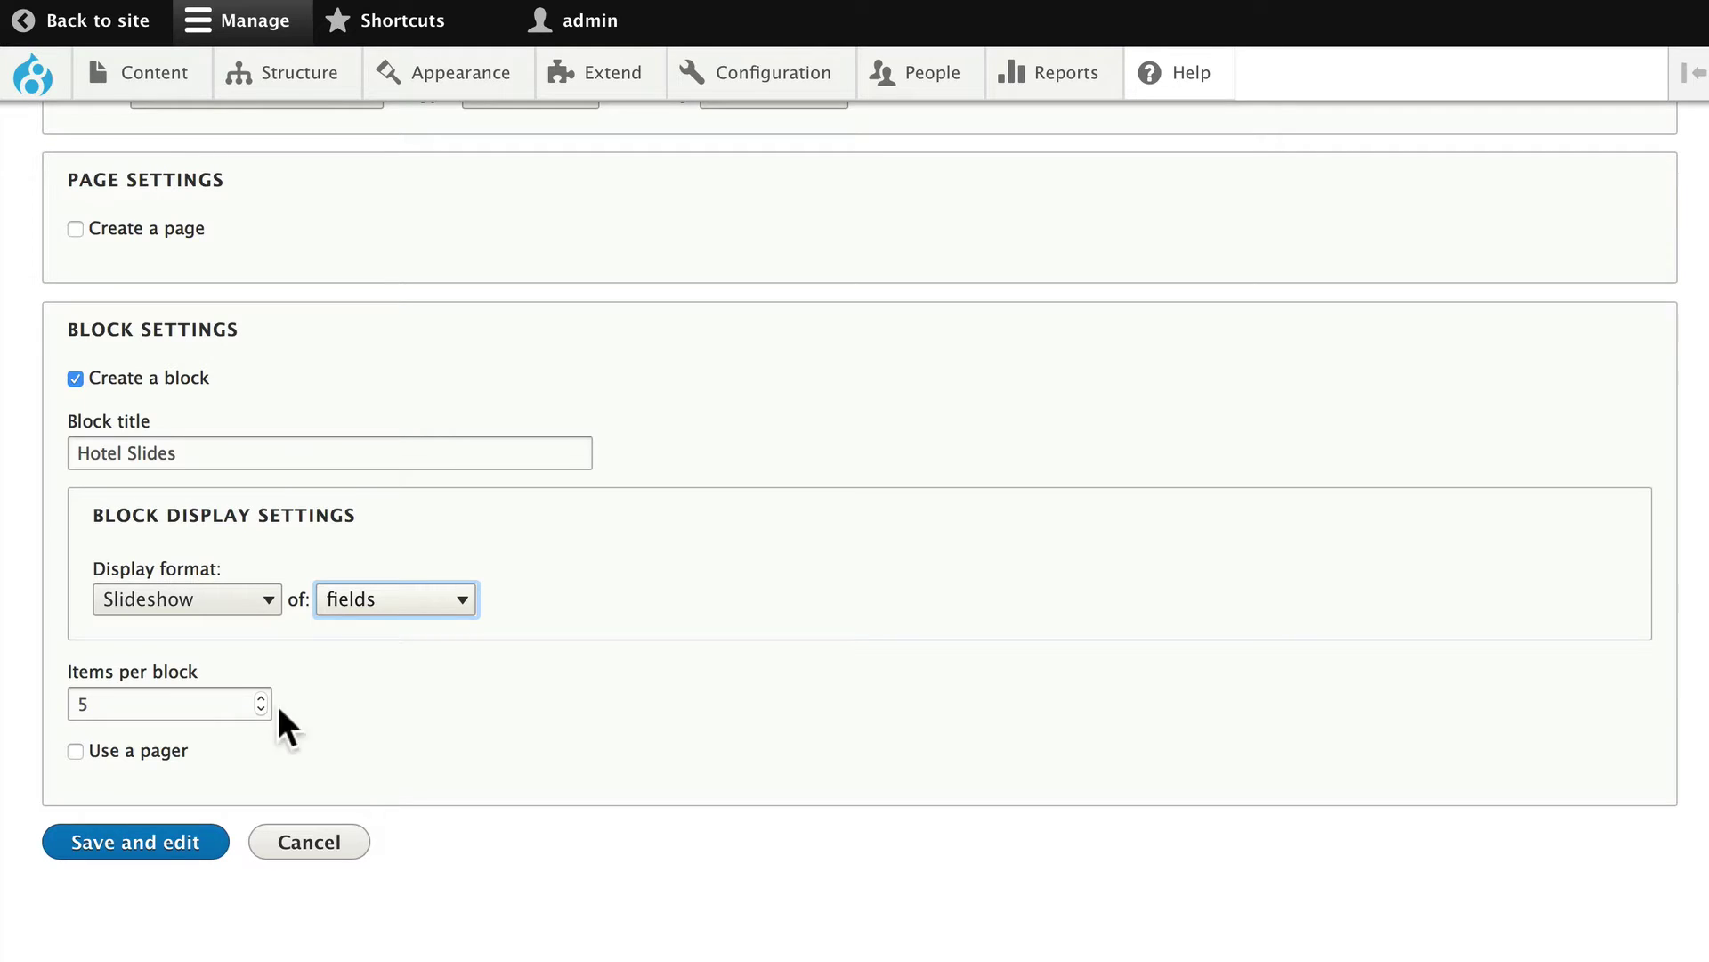
pyautogui.moveTo(115, 706); pyautogui.dragTo(68, 702)
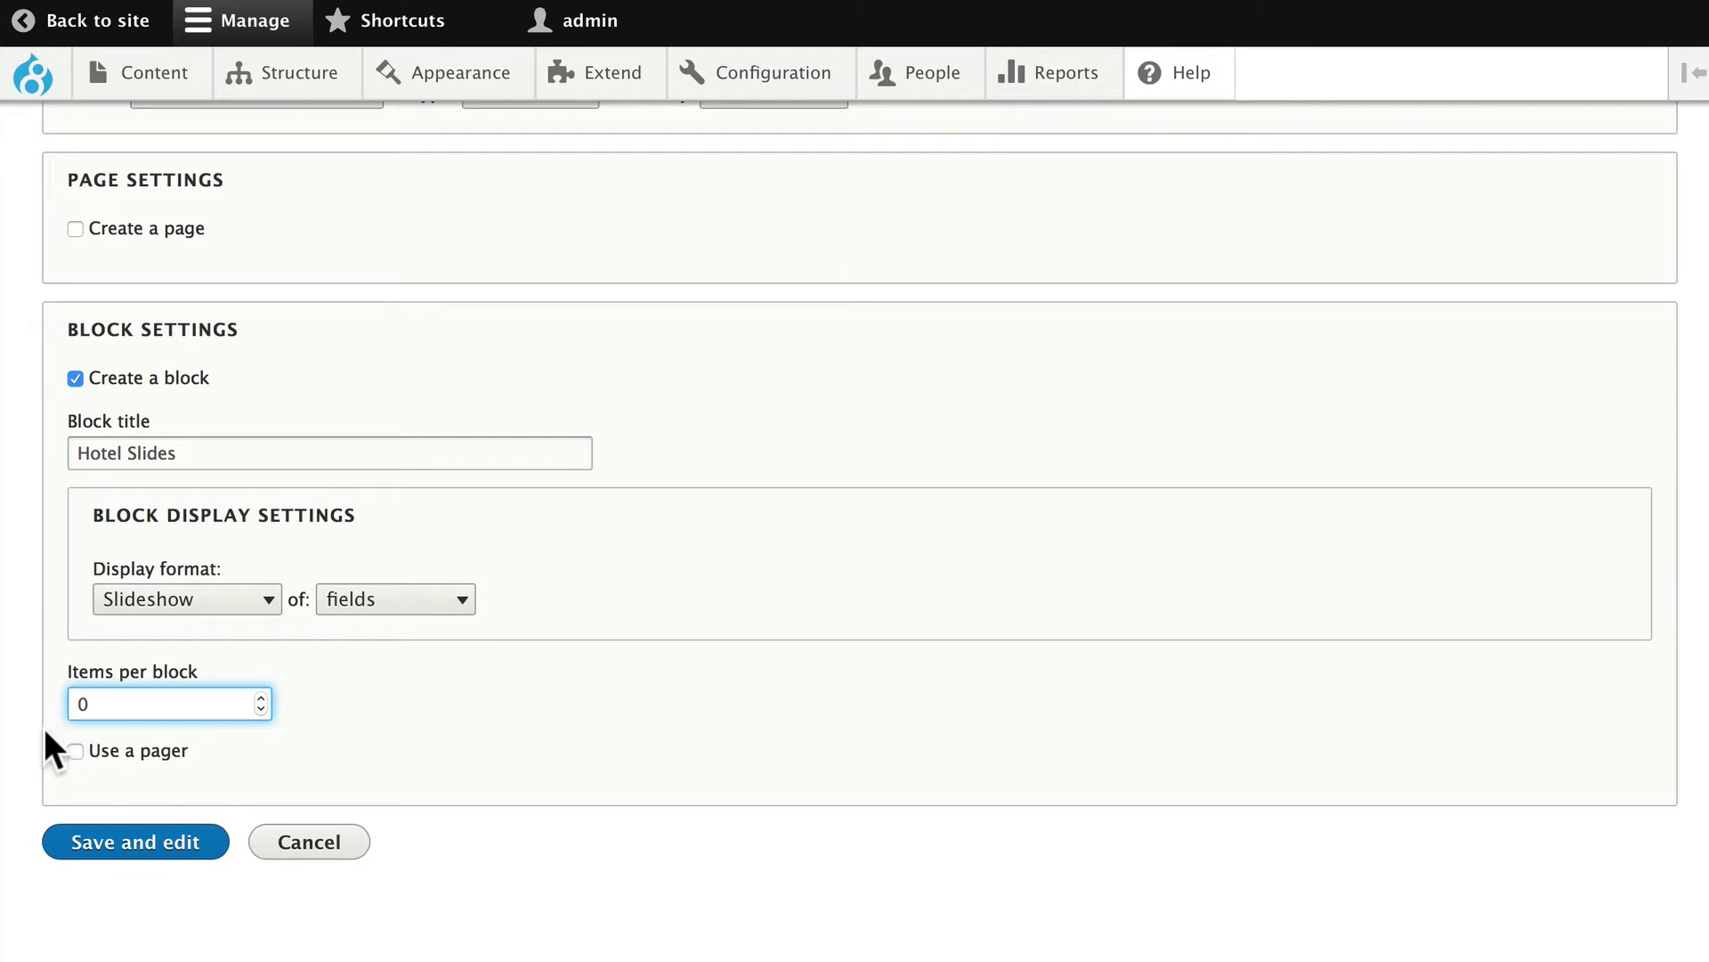
# Save the new view, then exclude Content: Title from display on all displays.
pyautogui.click(134, 847)
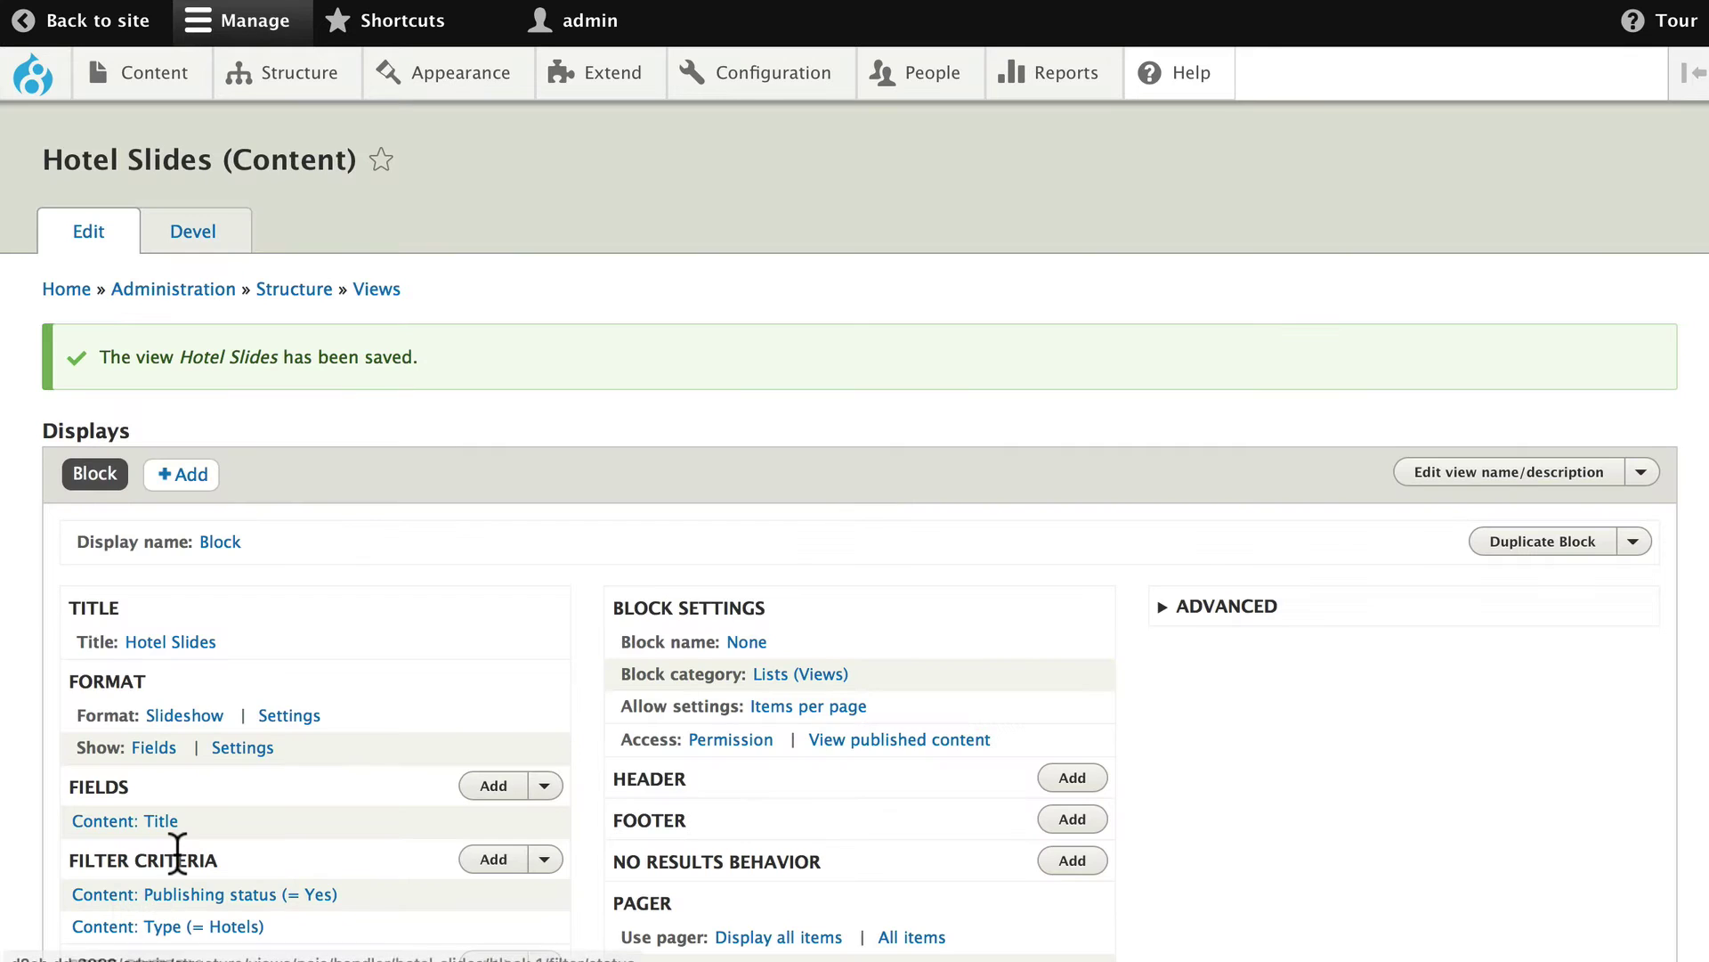
pyautogui.scroll(-10, 176, 850)
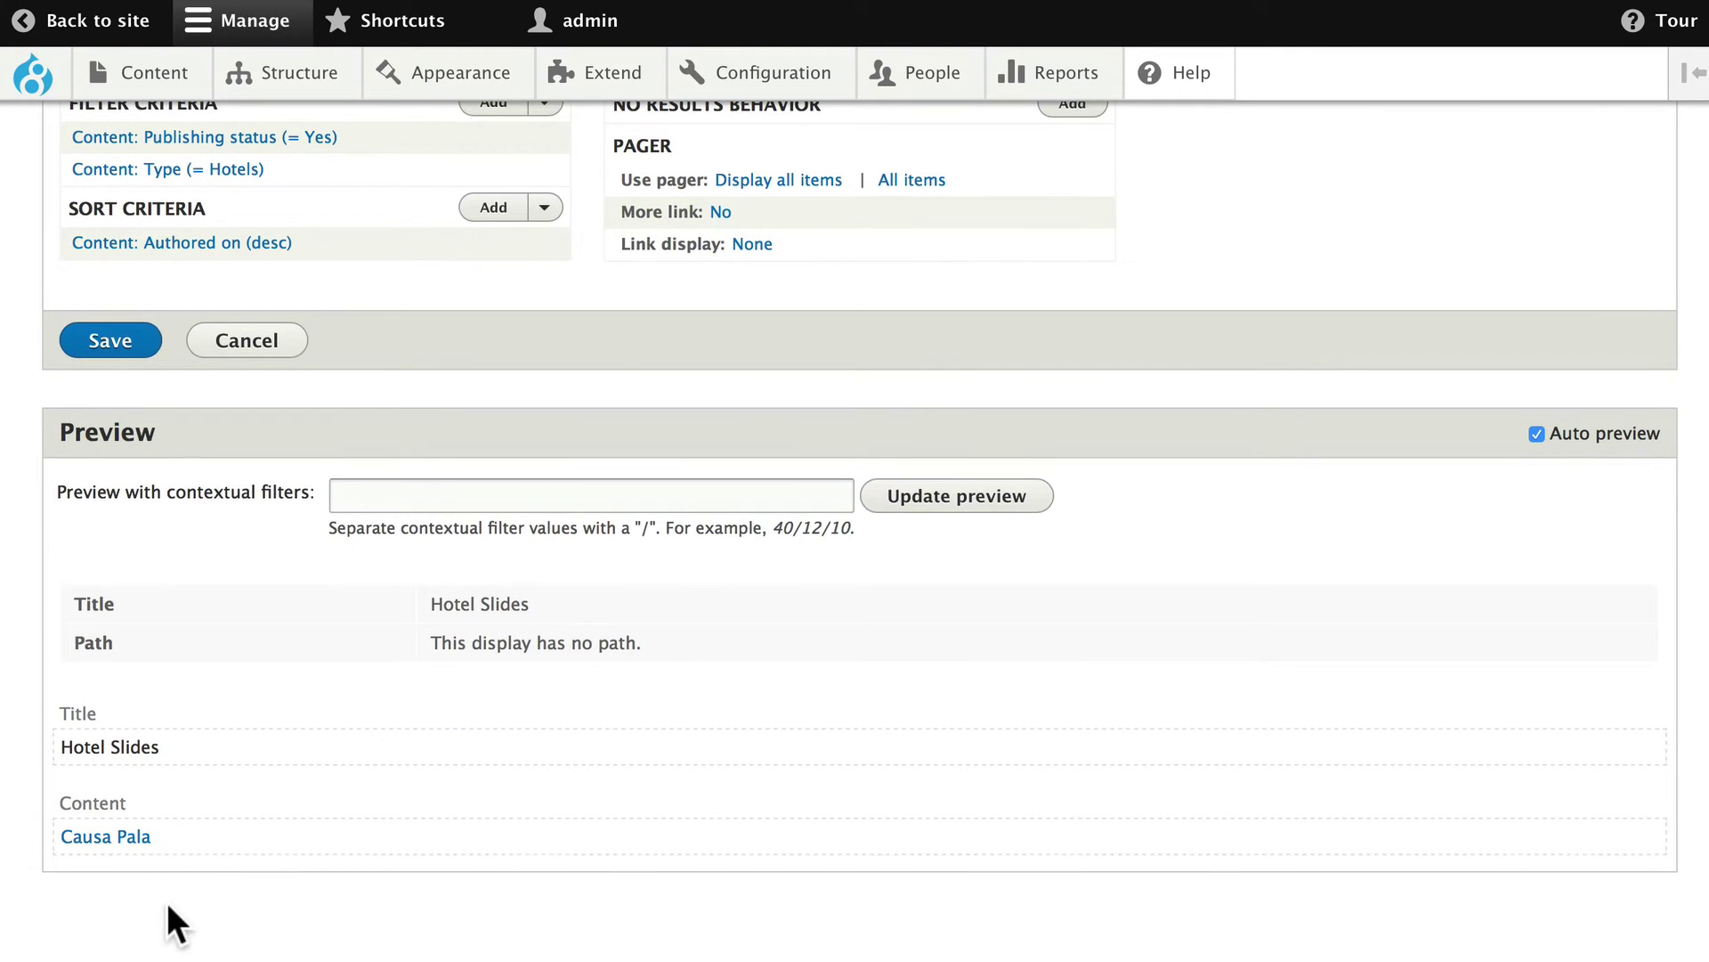
pyautogui.scroll(1, 167, 900)
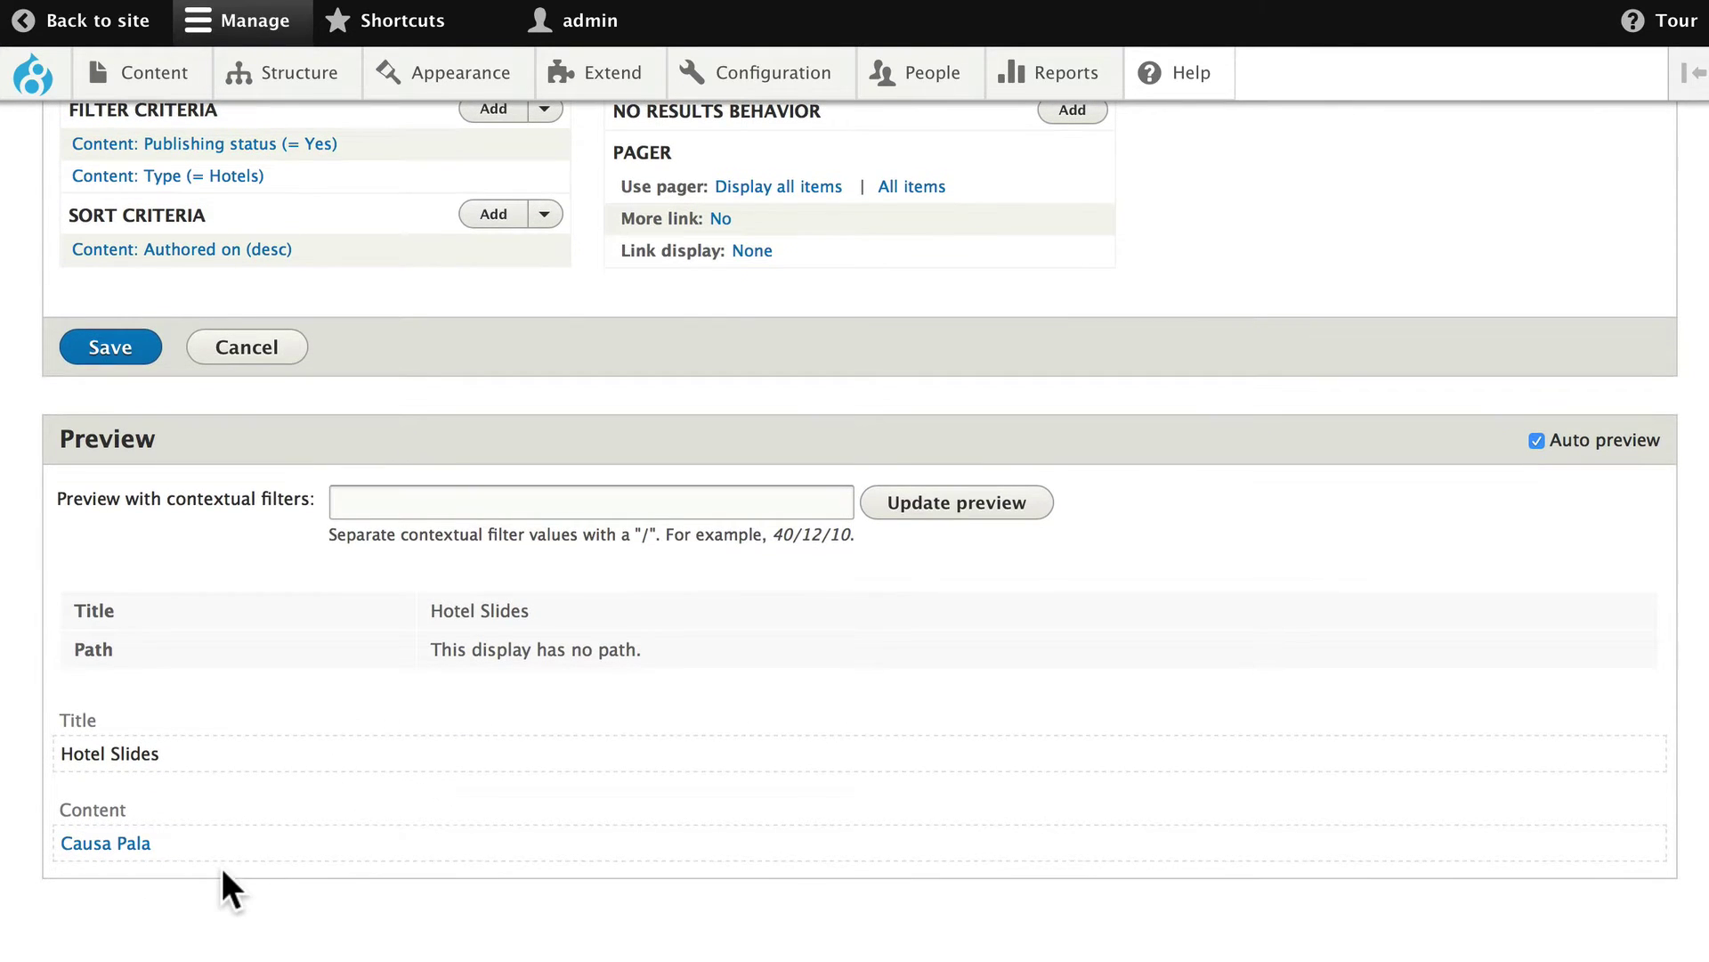
pyautogui.scroll(5, 221, 863)
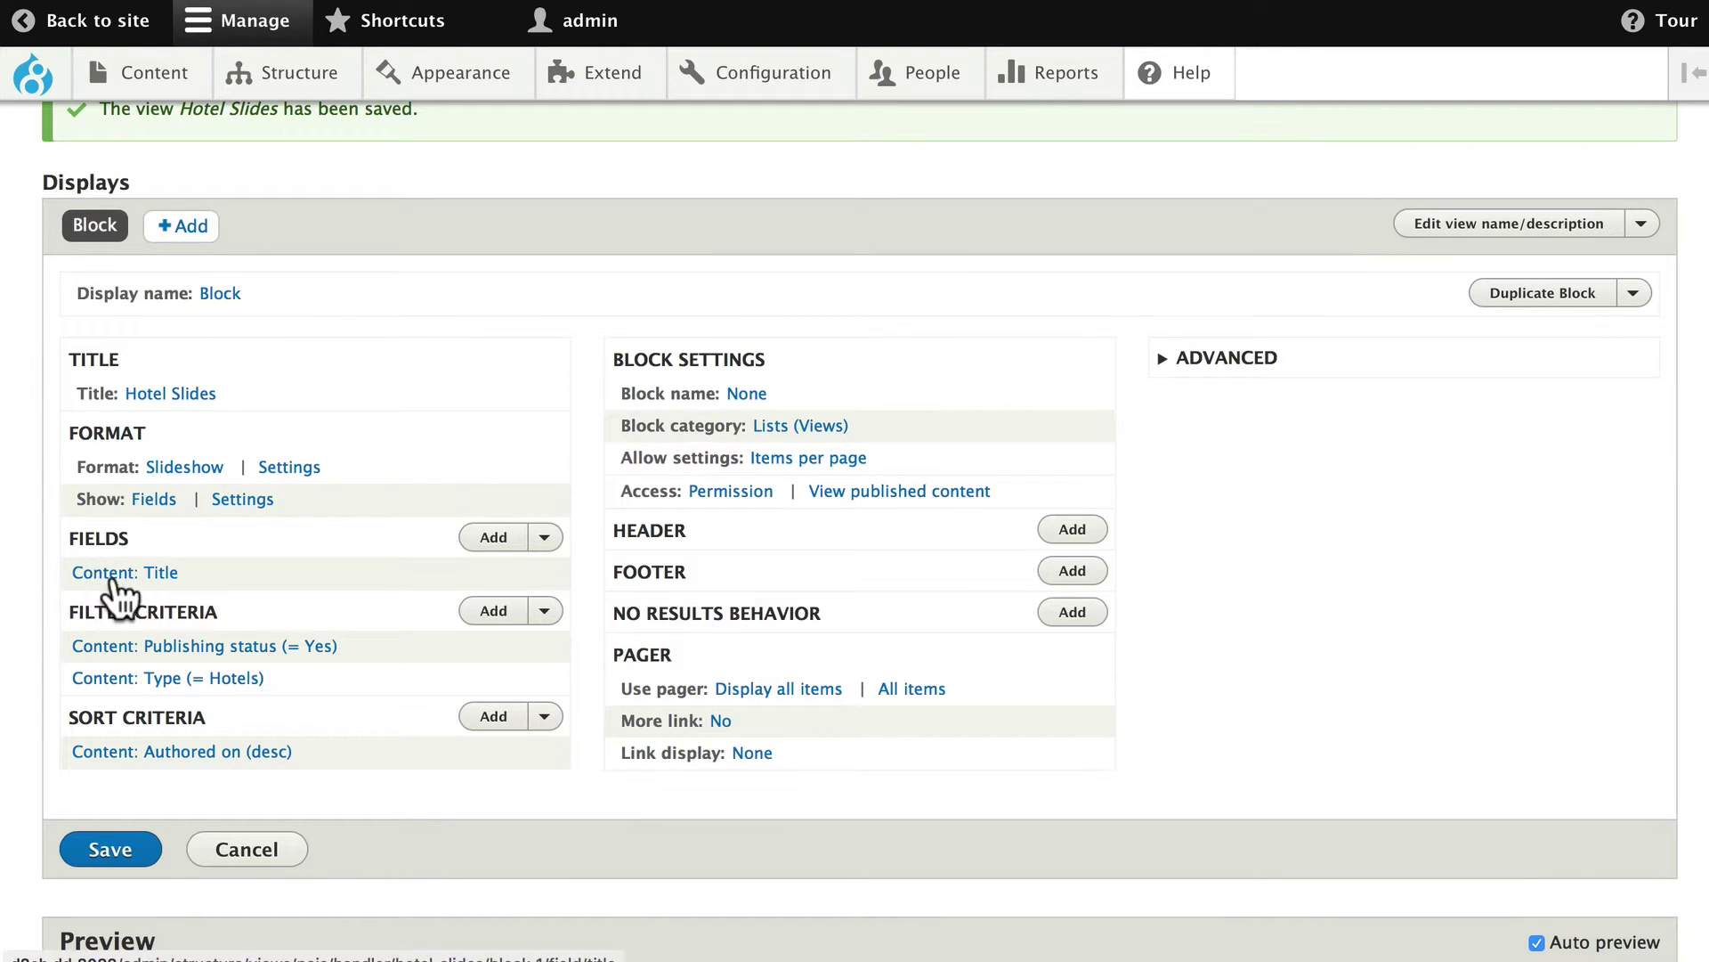
pyautogui.click(153, 577)
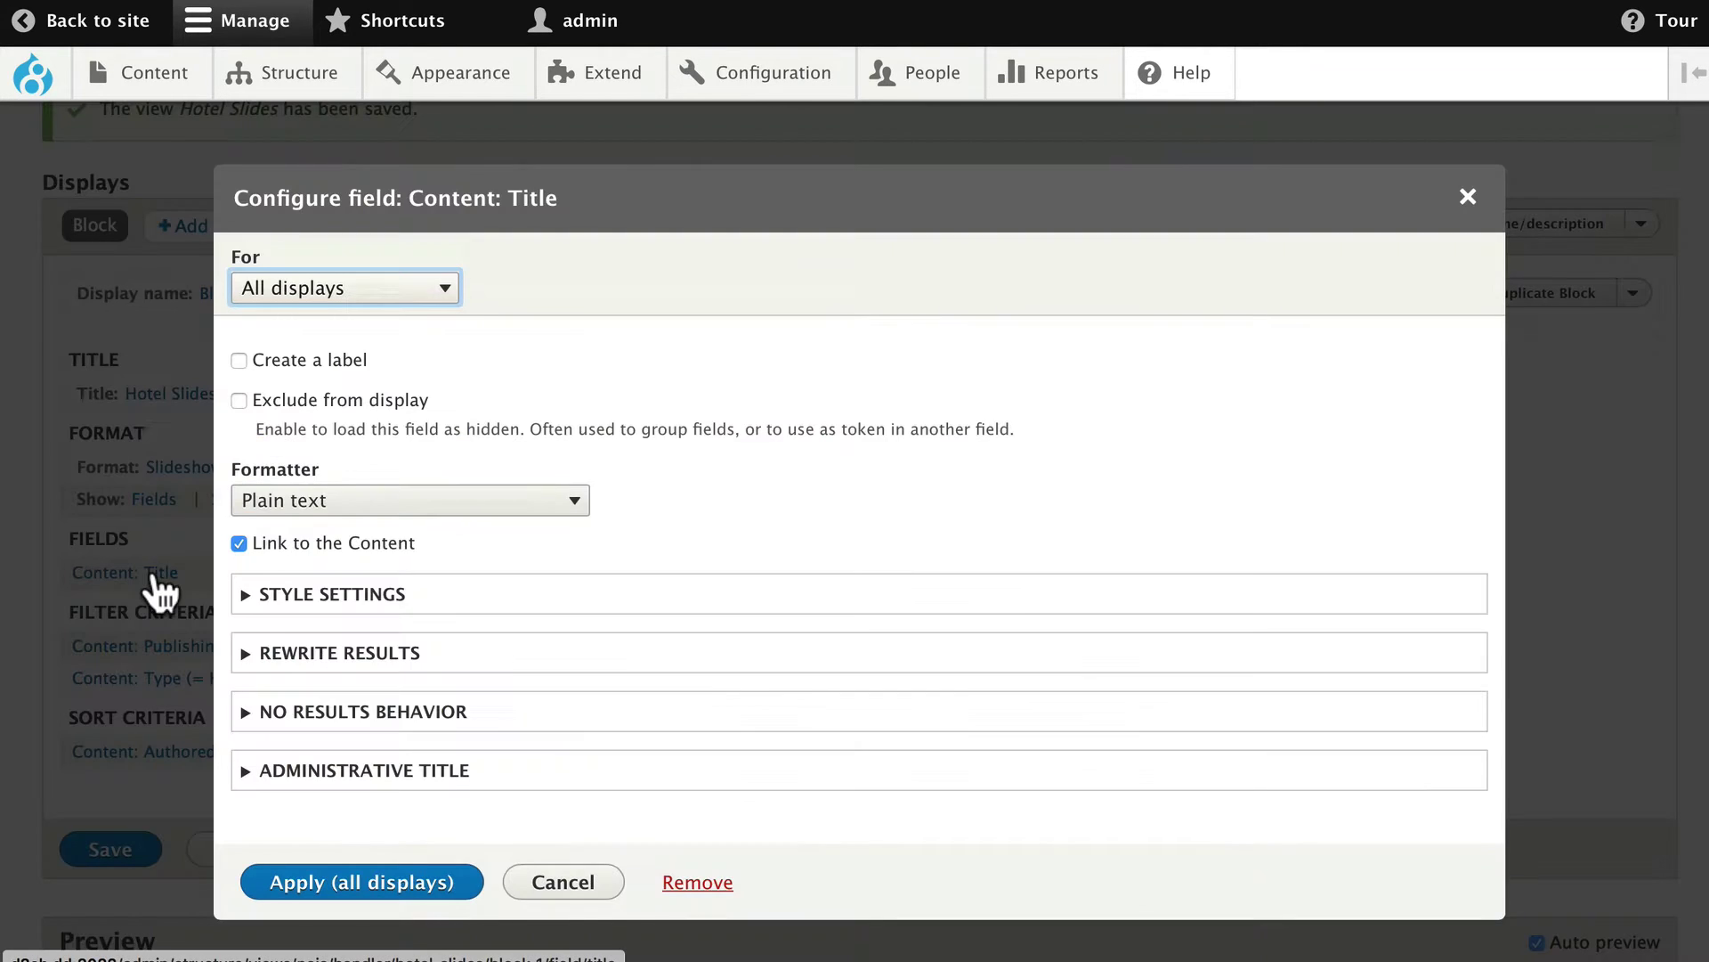
pyautogui.click(238, 399)
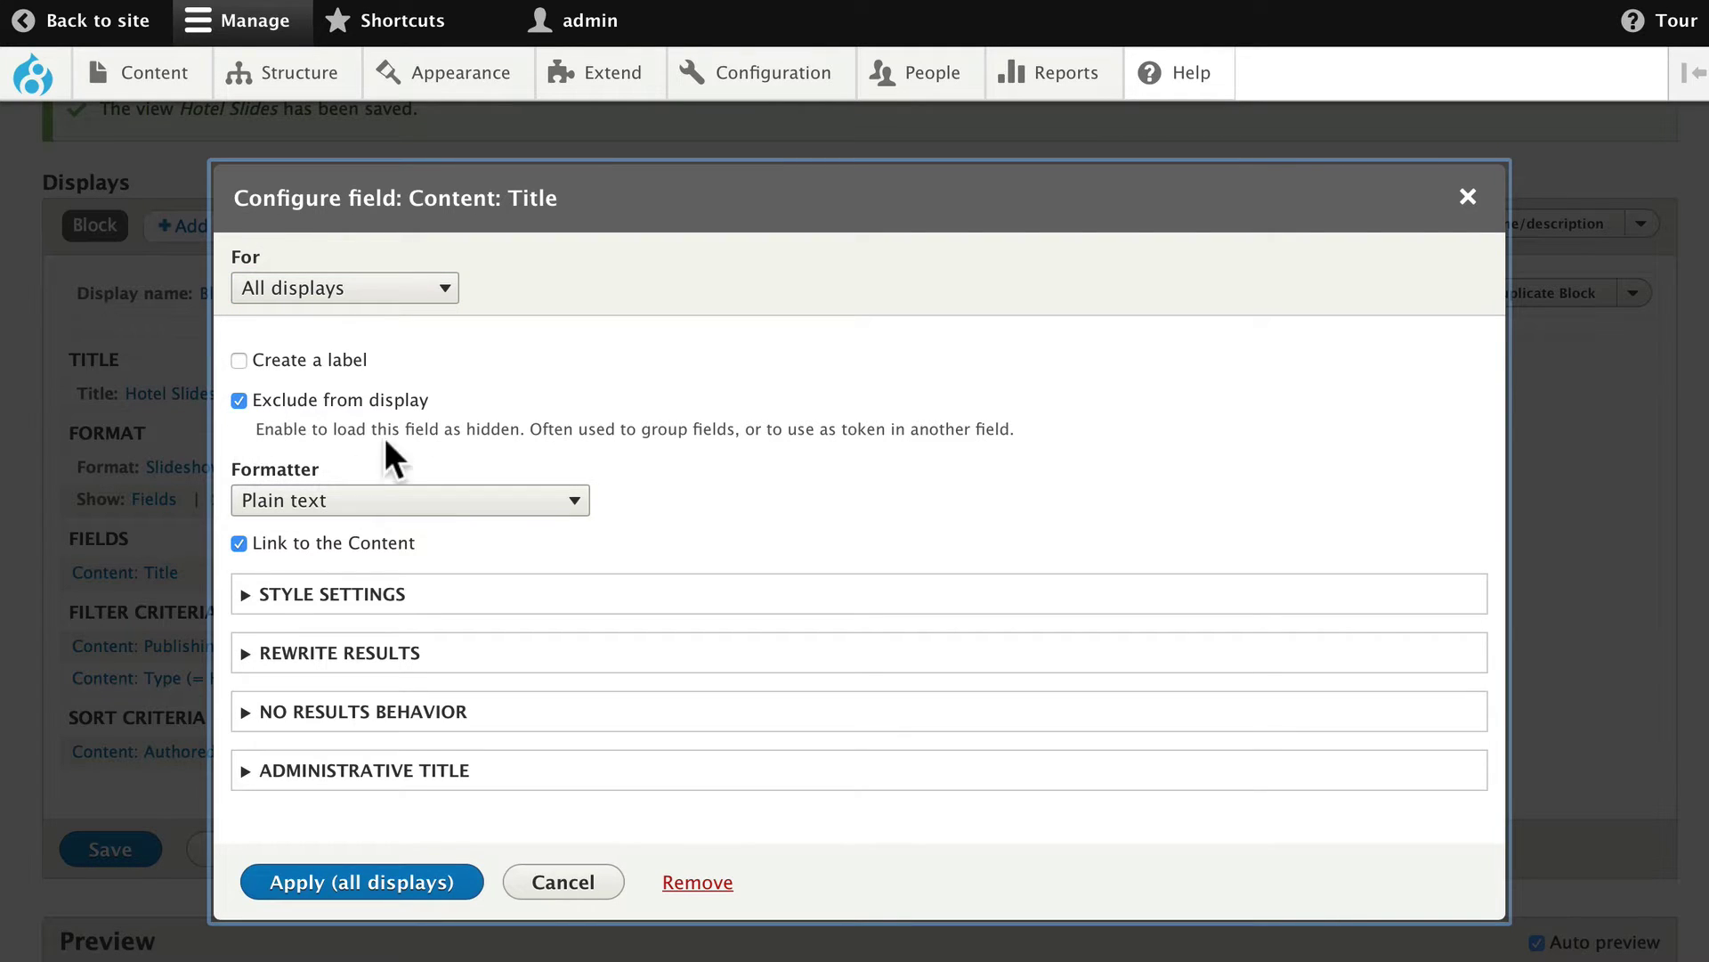
pyautogui.click(367, 881)
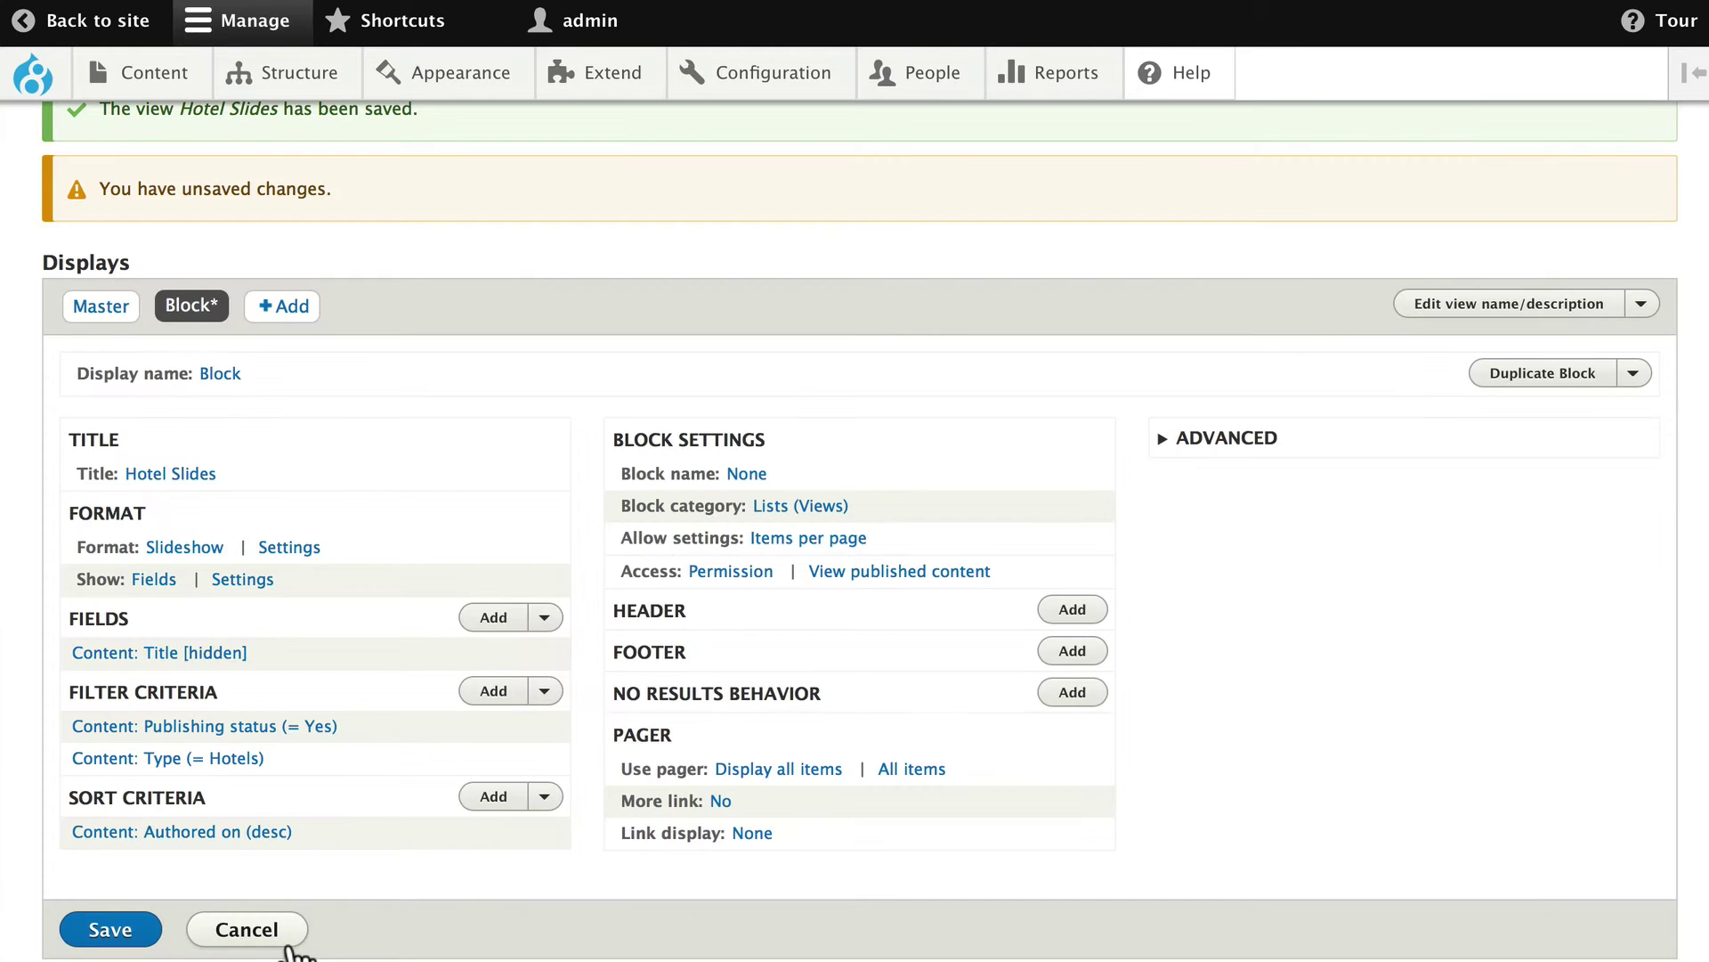
# Add the Slides image field to the view, found by searching 'slide'.
pyautogui.click(488, 617)
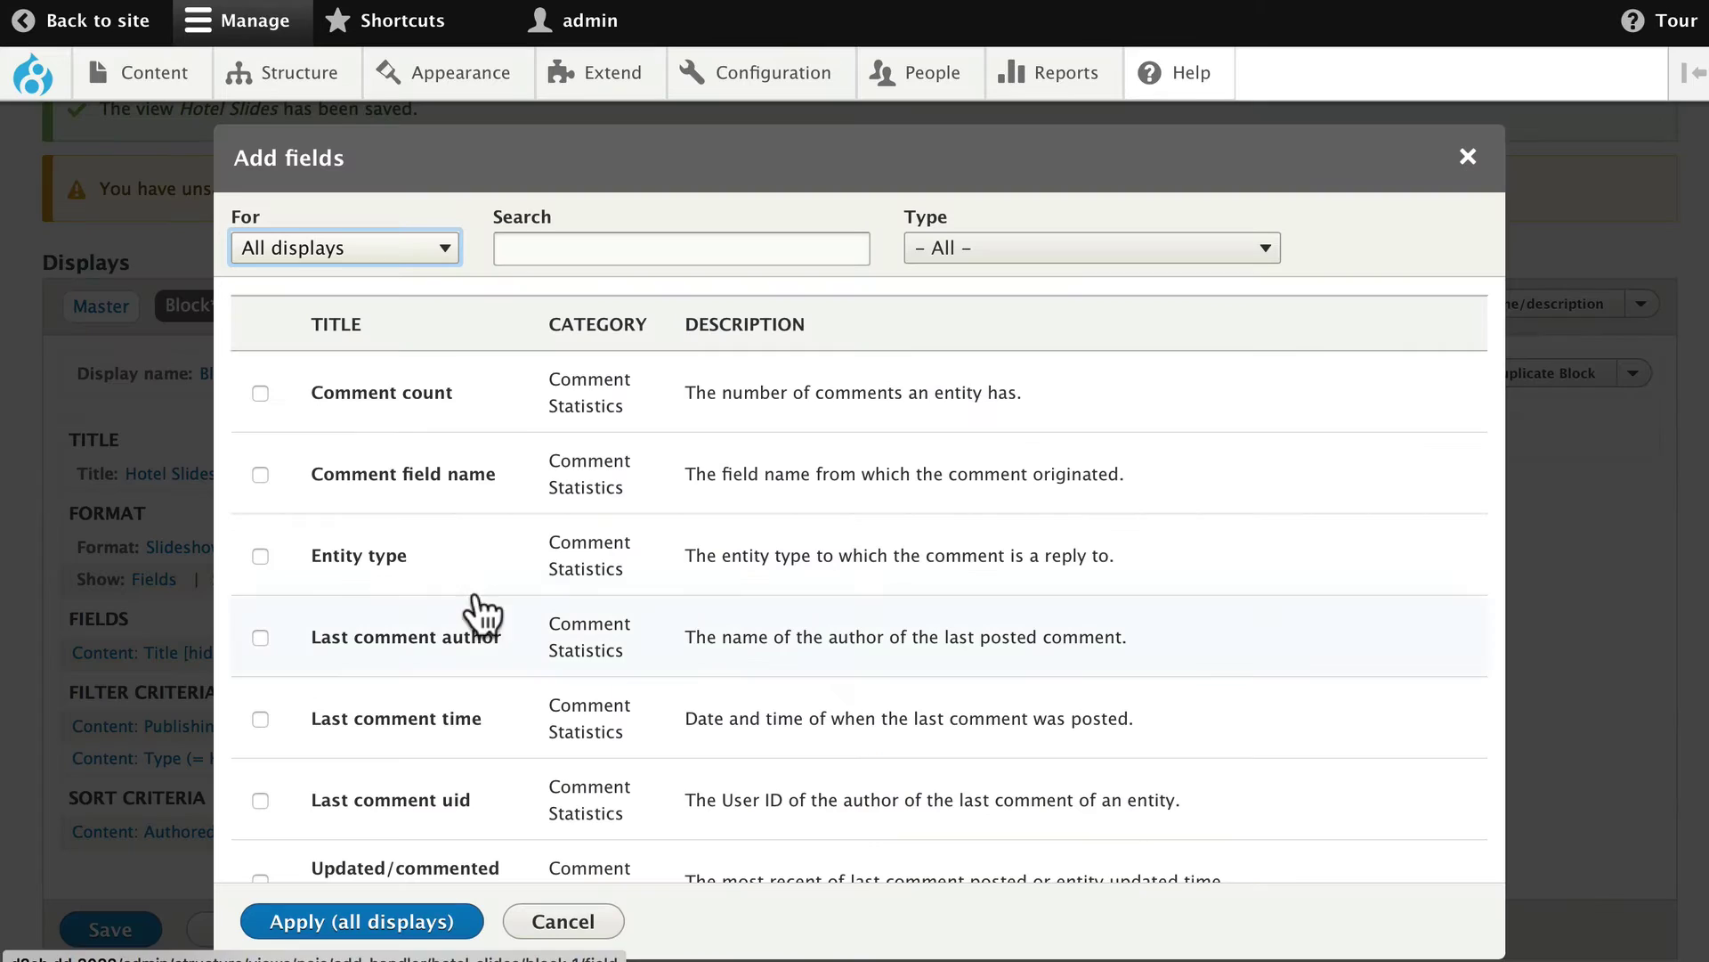
pyautogui.click(594, 240)
pyautogui.write('slide')
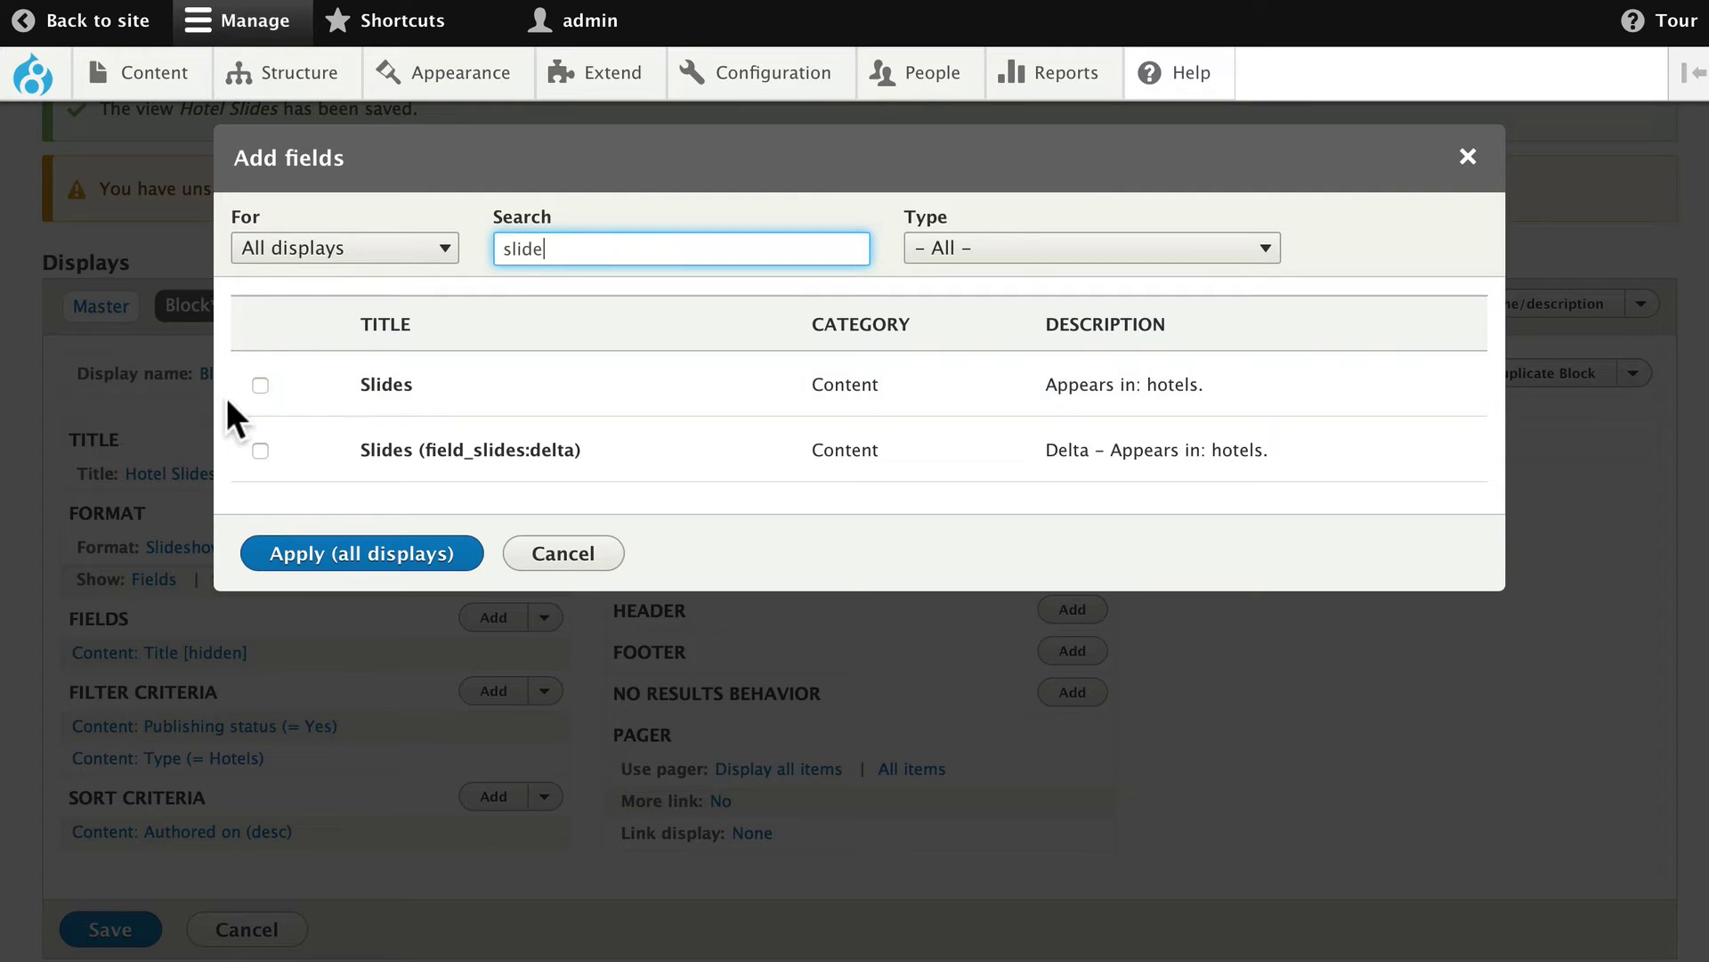
pyautogui.click(259, 383)
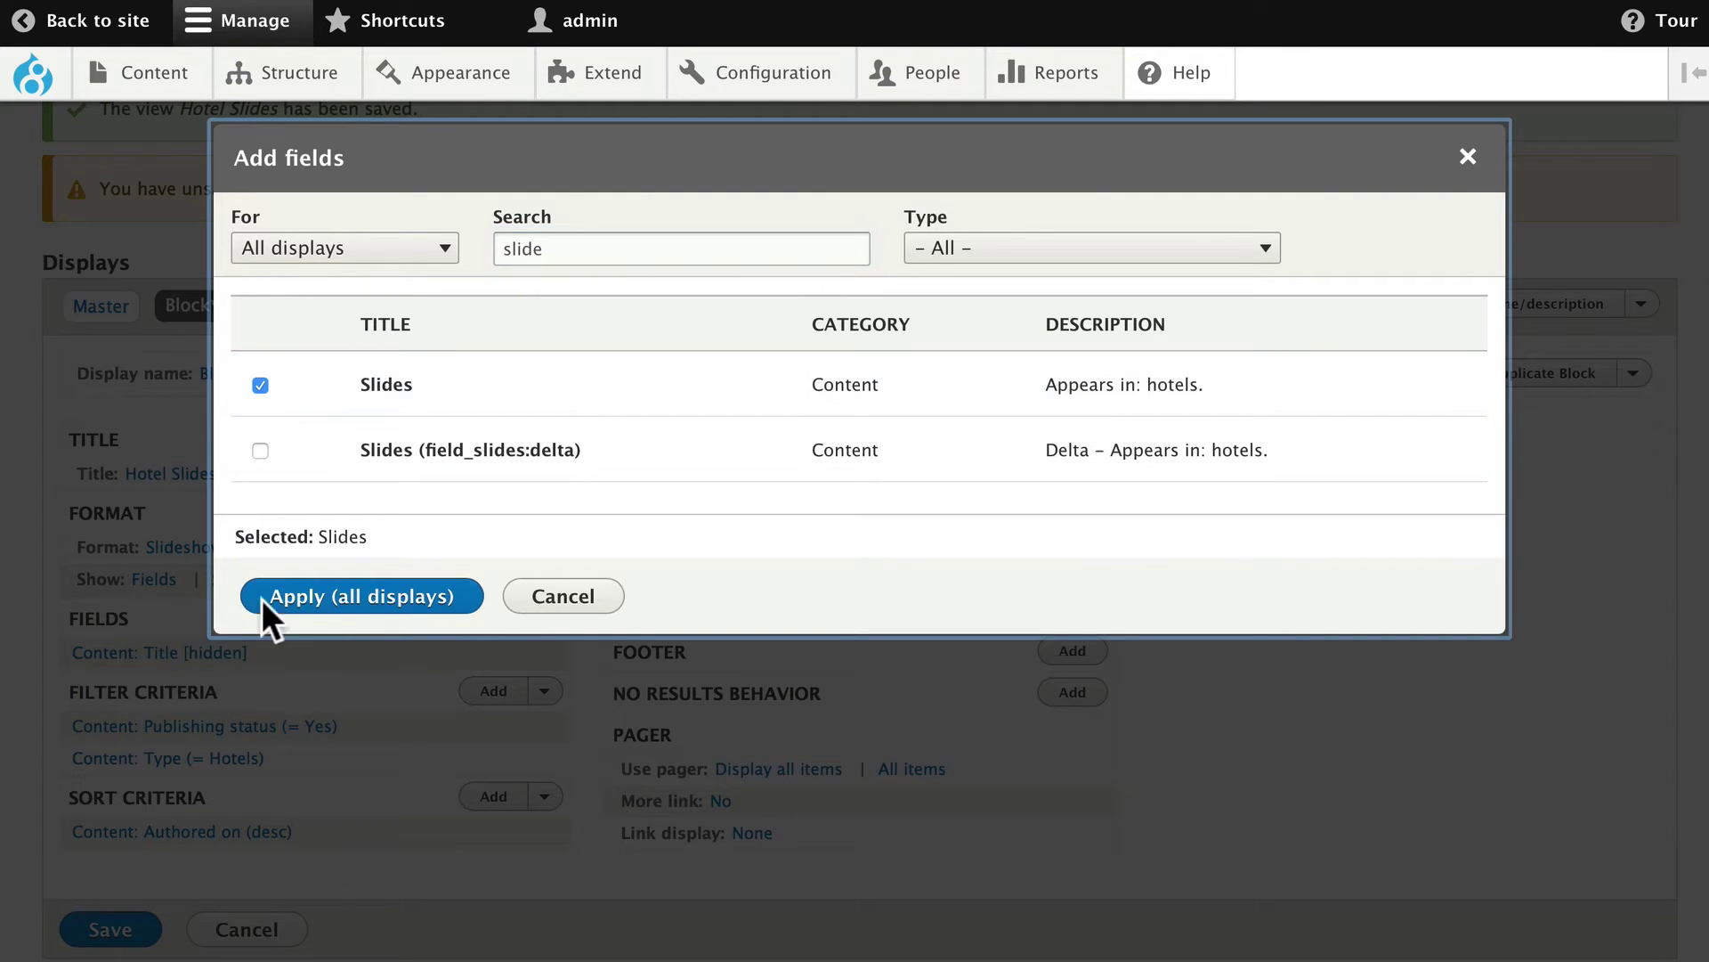
pyautogui.click(334, 599)
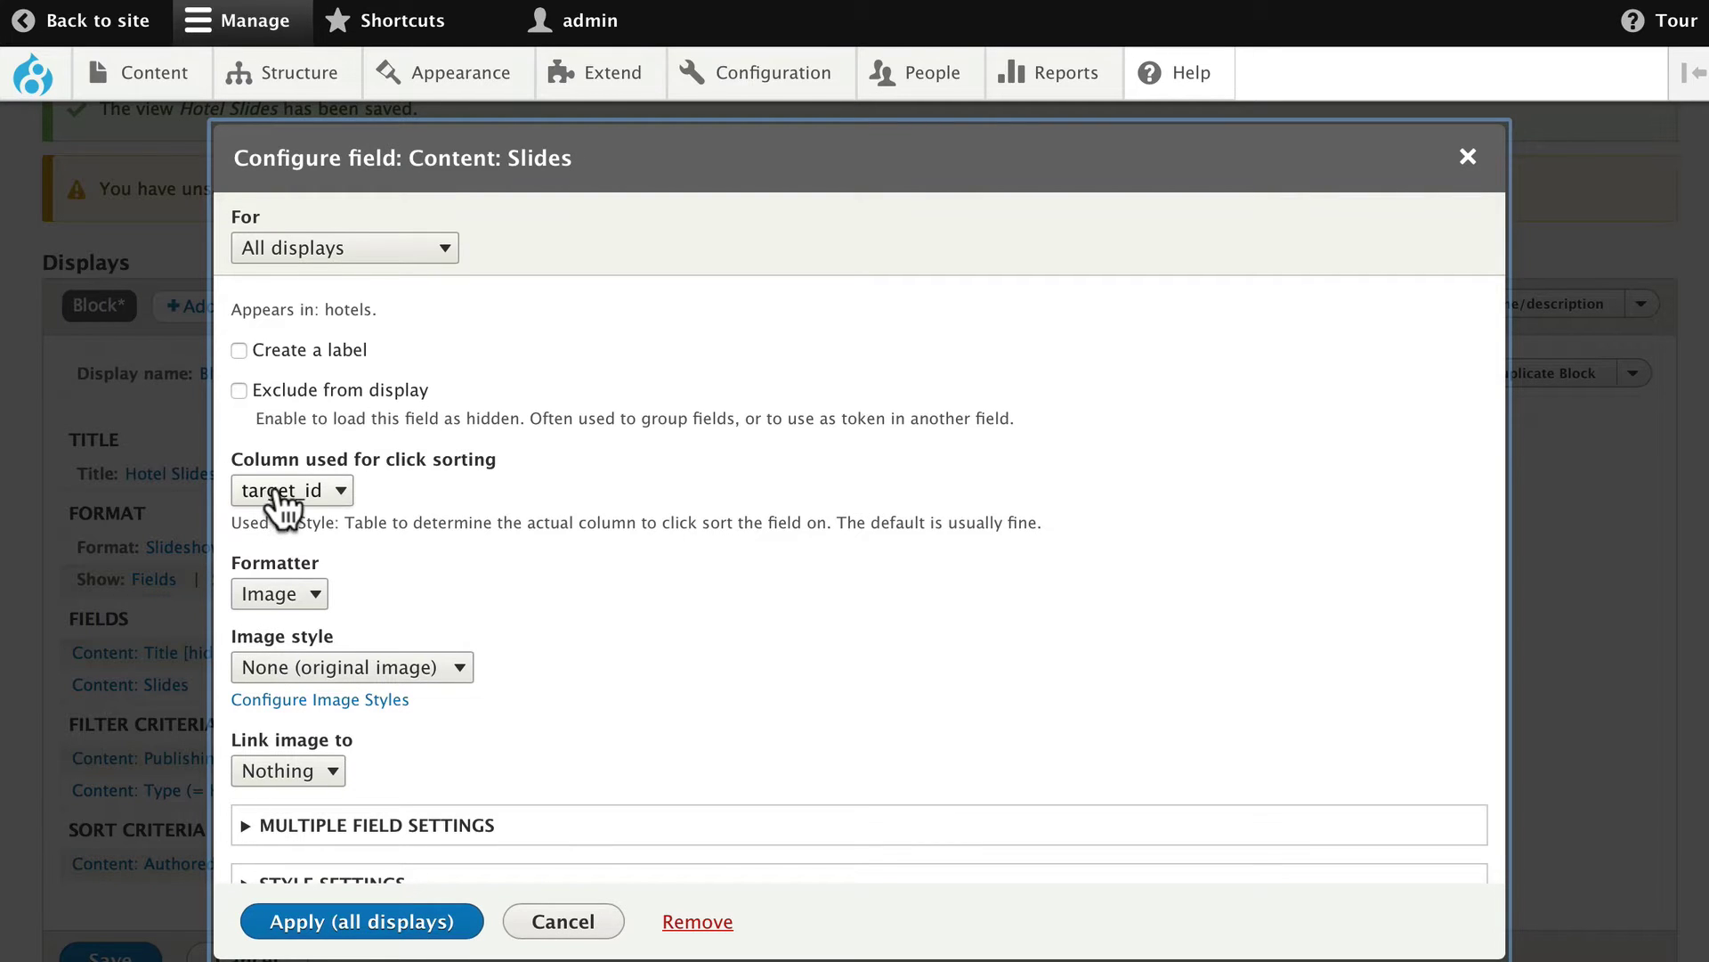
# Set the Slides image style to Medium (220×220) and expand Multiple Field Settings.
pyautogui.click(355, 660)
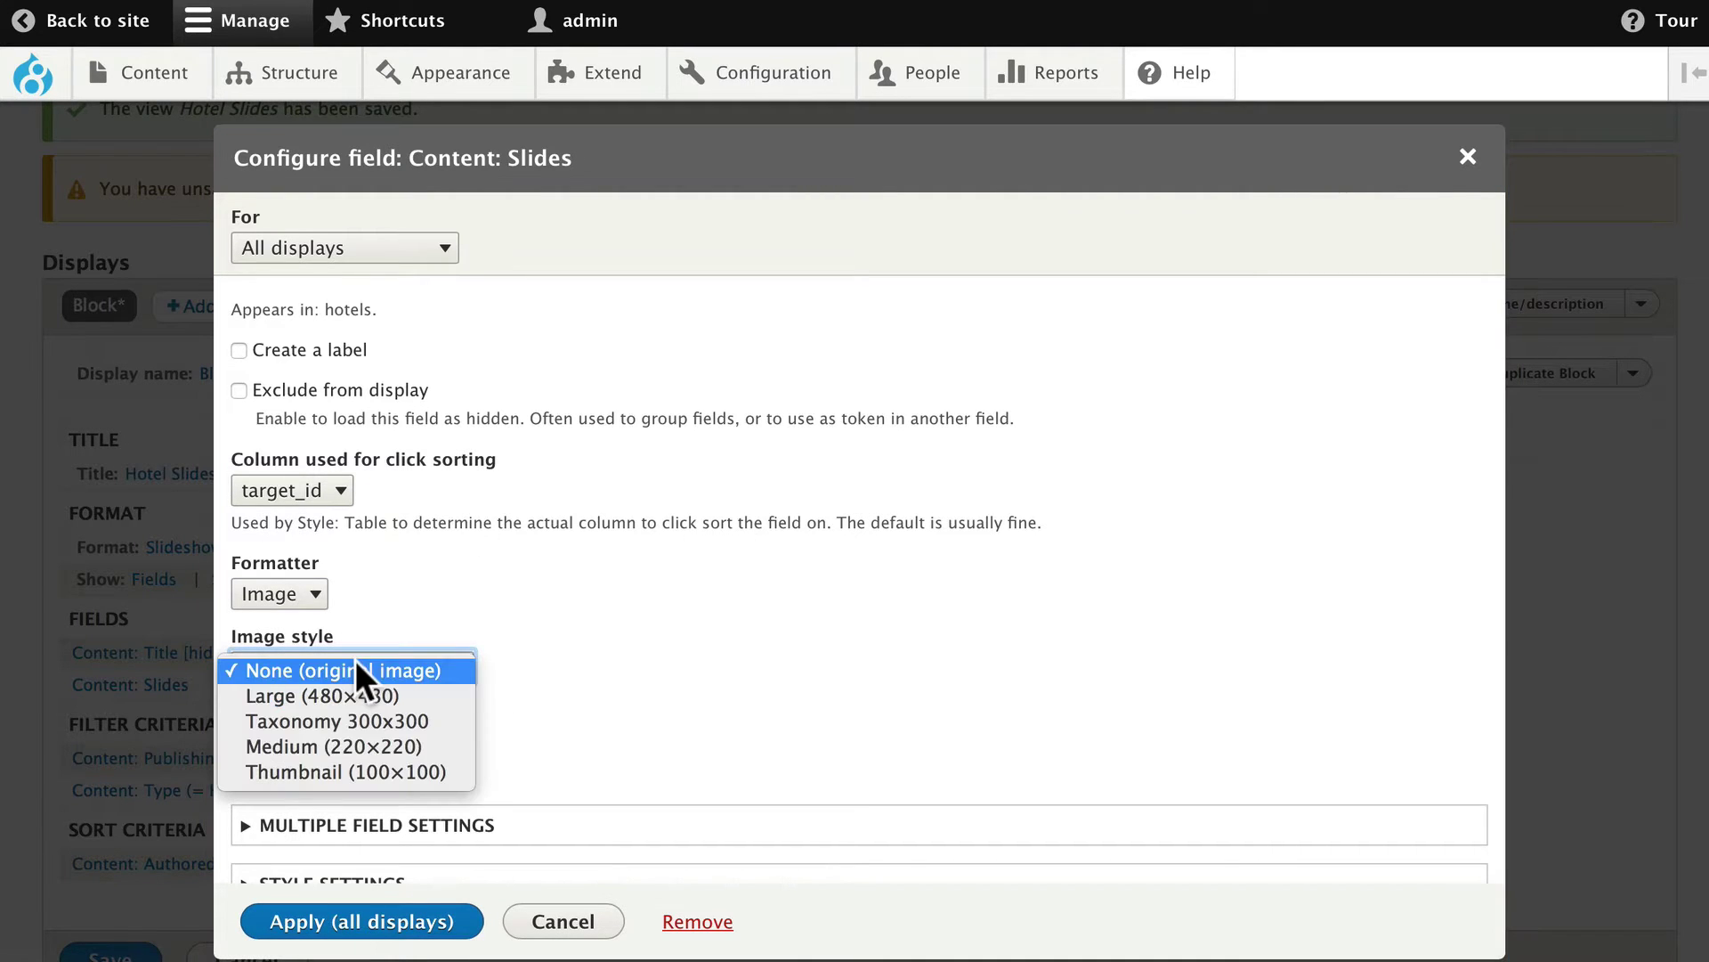
pyautogui.click(281, 746)
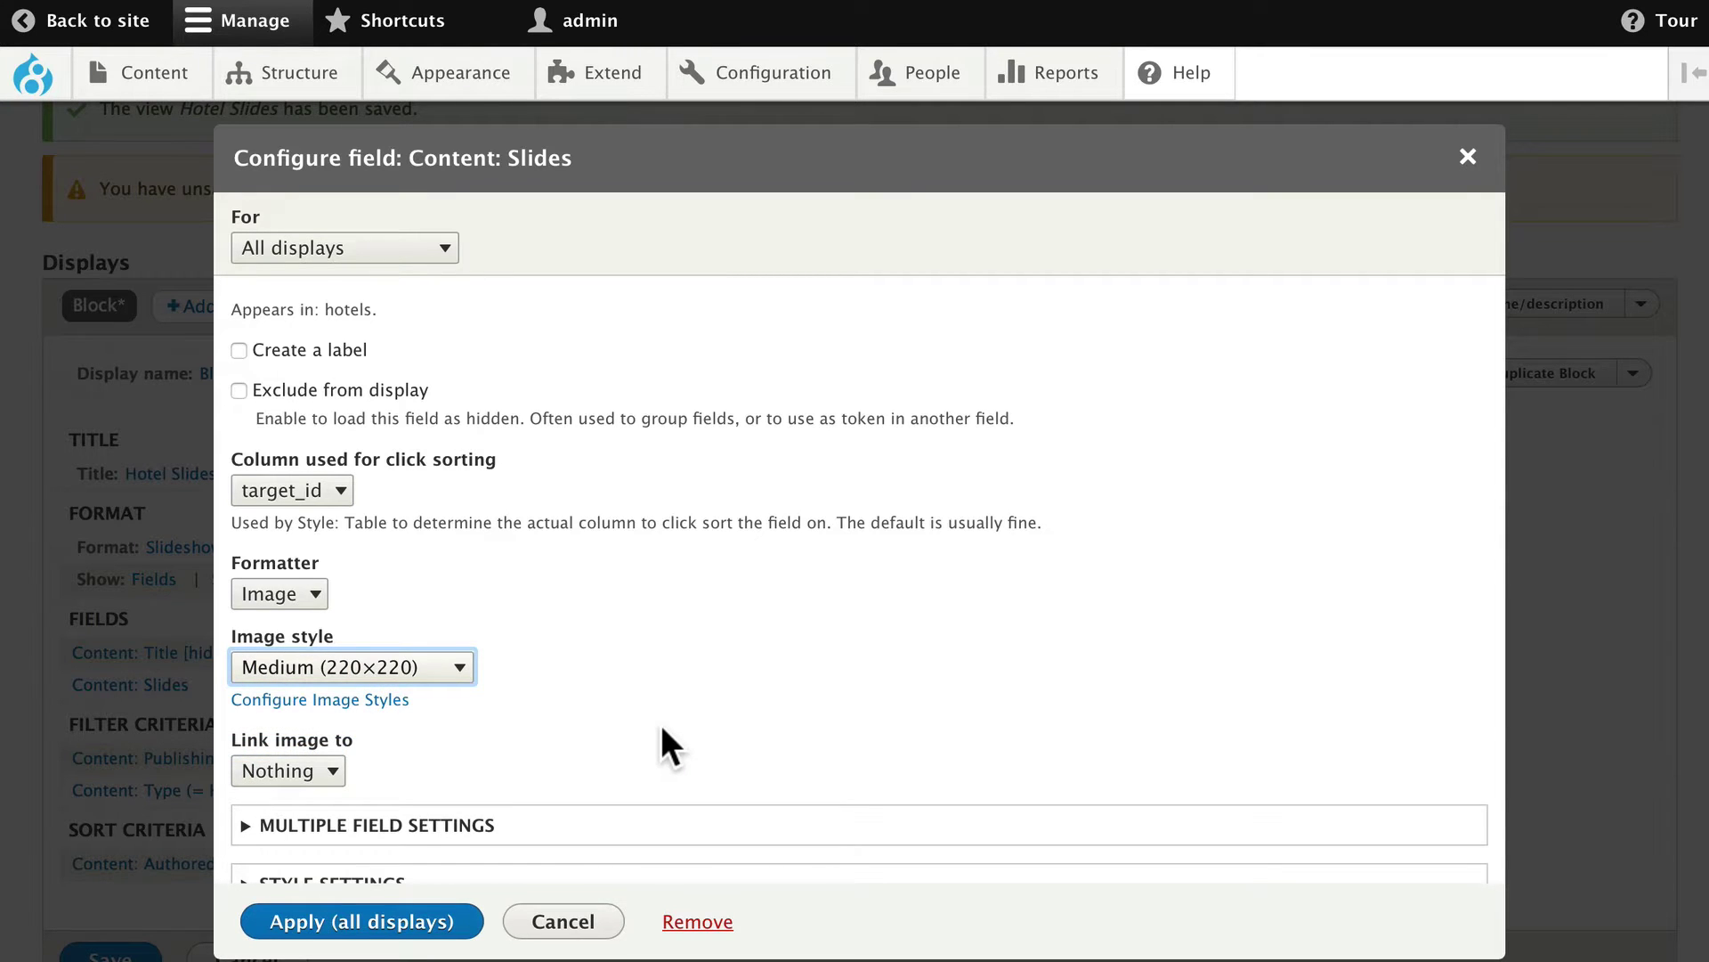
pyautogui.scroll(-3, 660, 724)
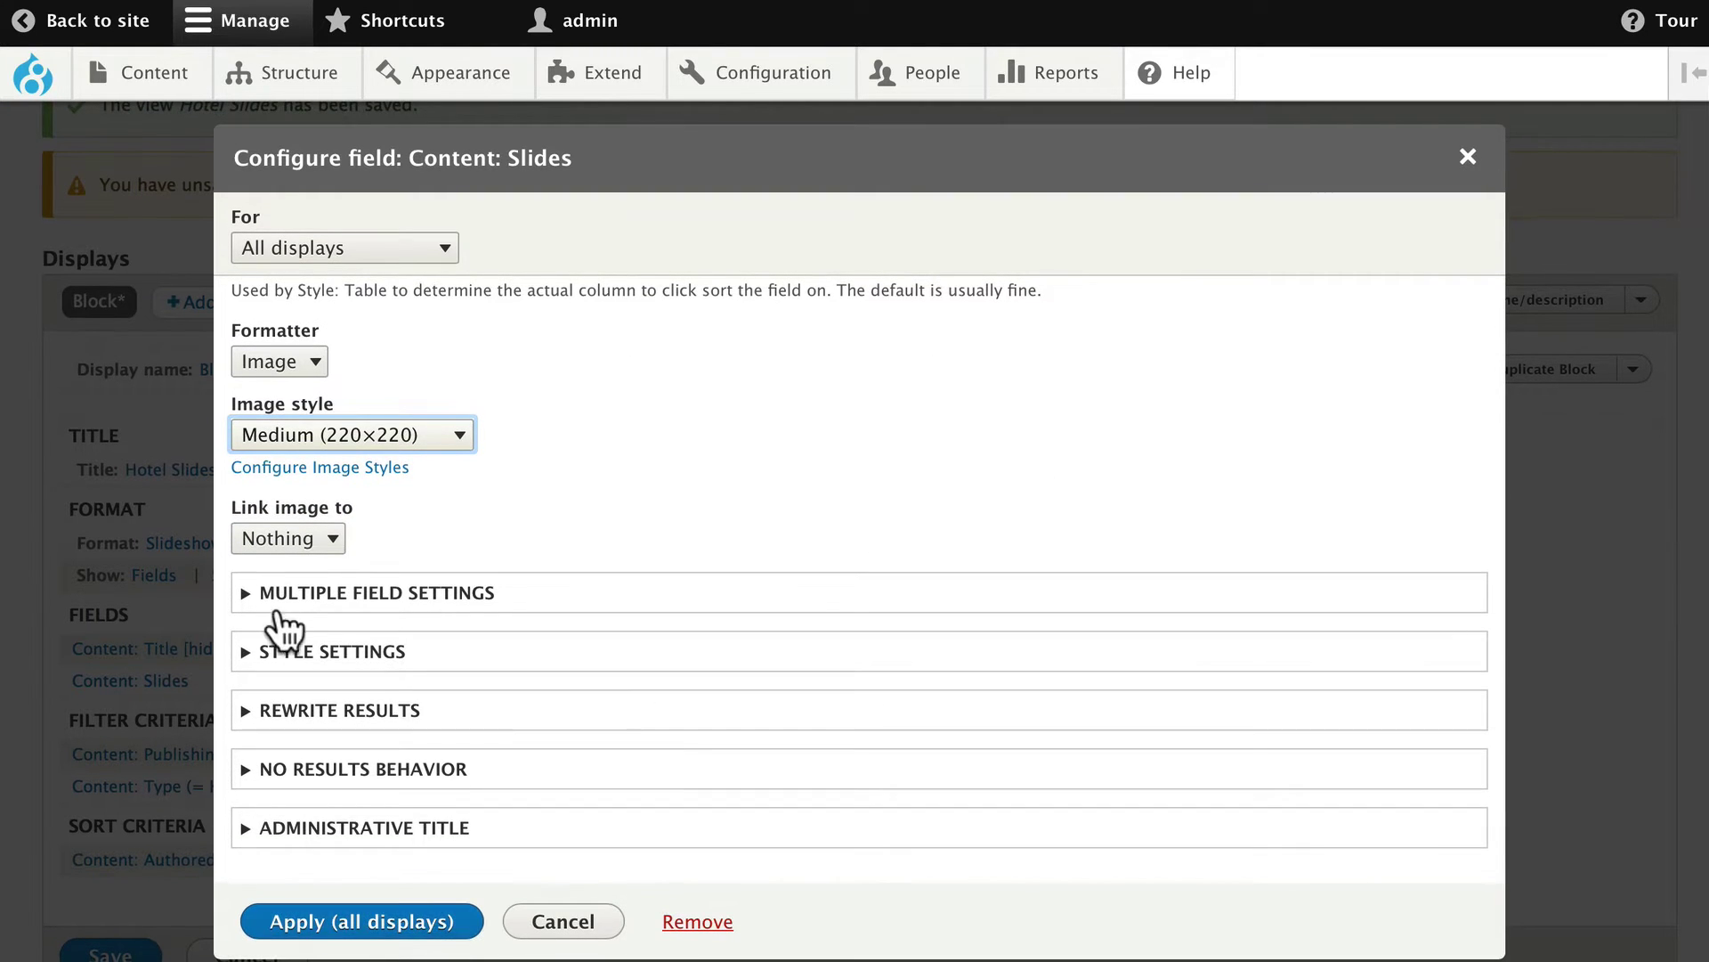
pyautogui.click(303, 594)
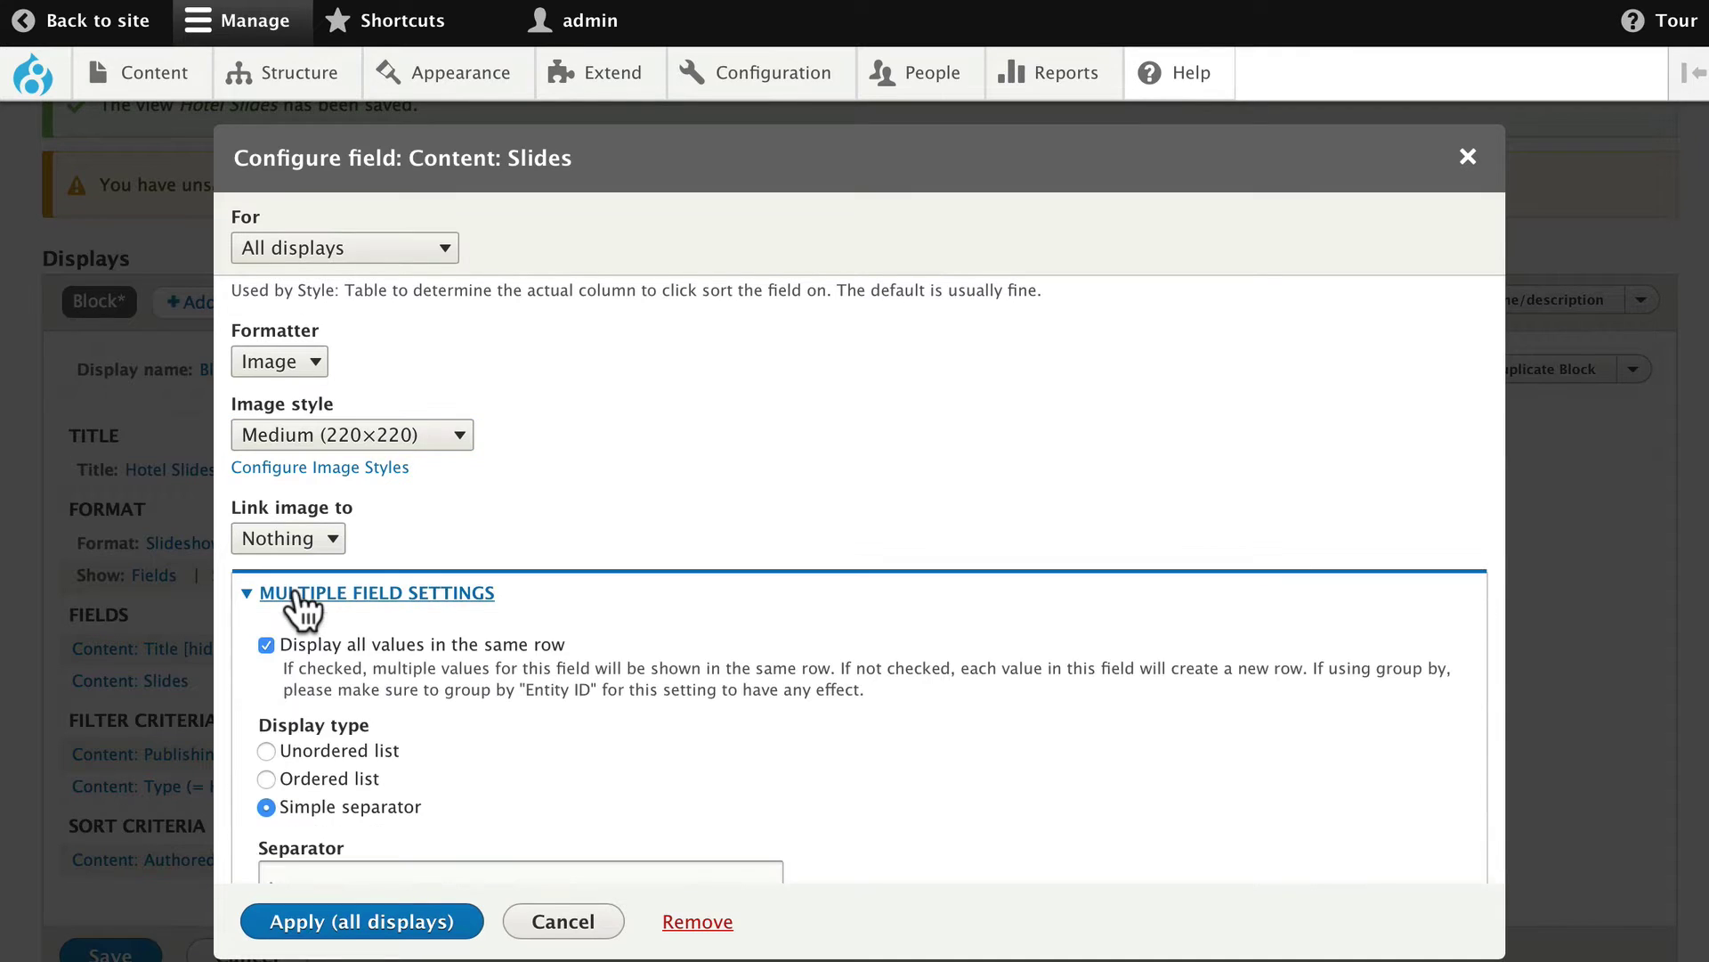
# Turn off 'Display all values in the same row' for Slides, apply, and check the preview.
pyautogui.click(265, 643)
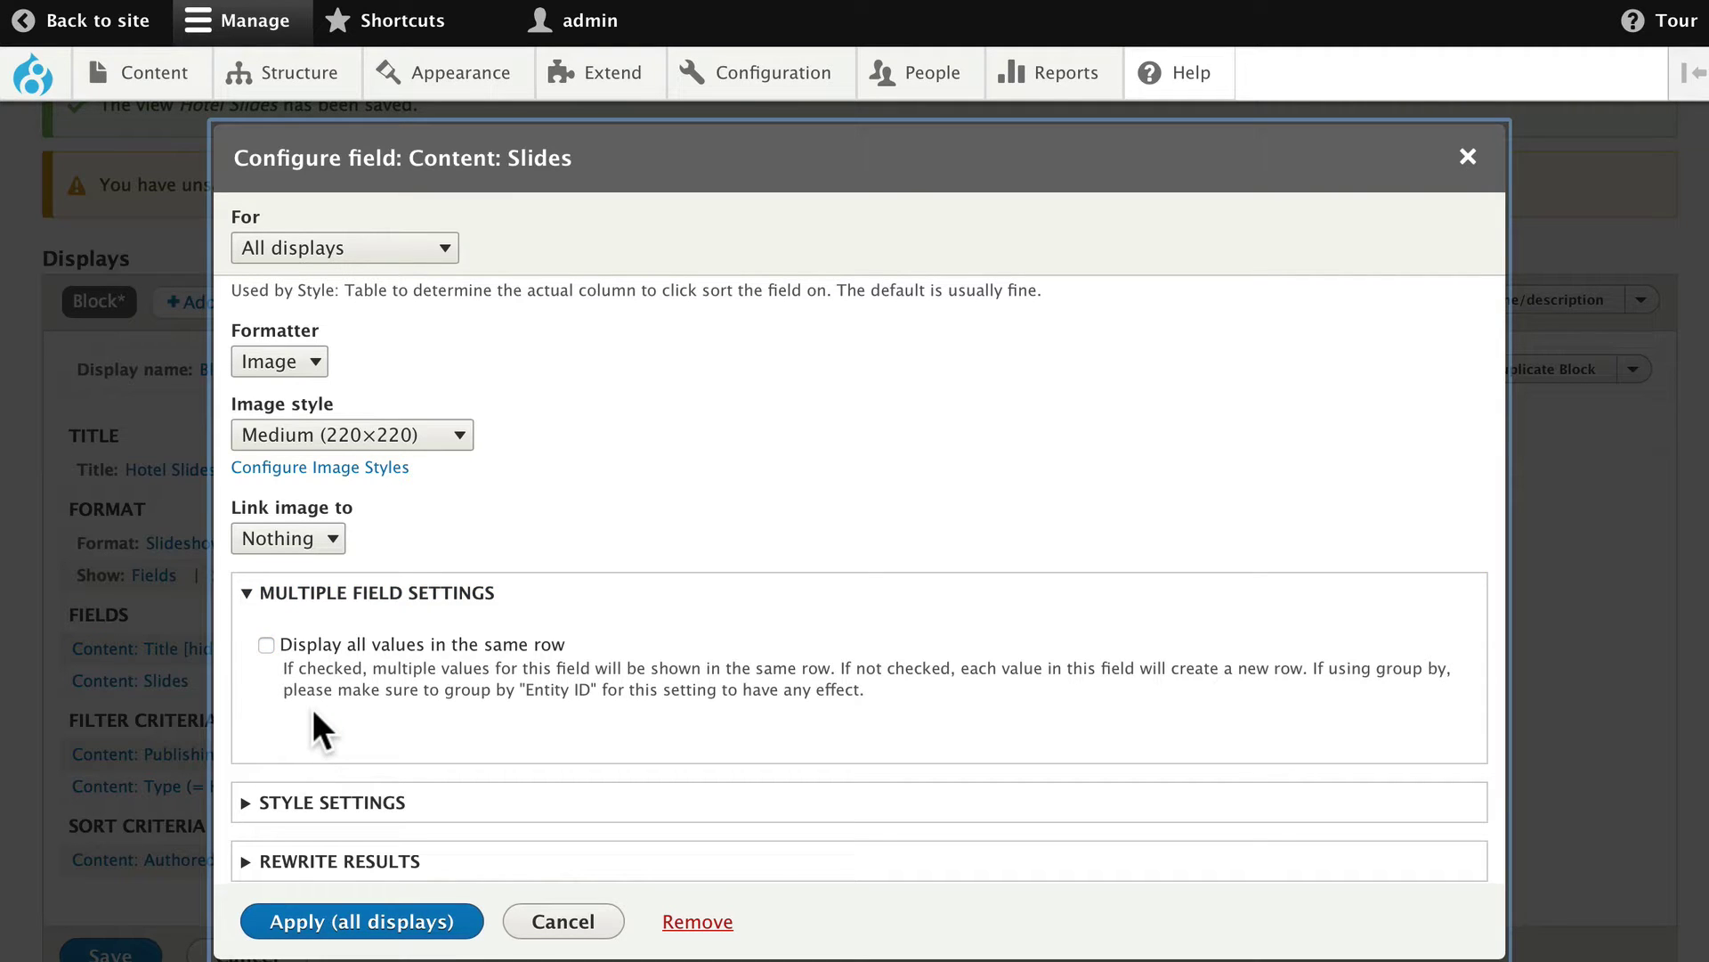
pyautogui.click(339, 921)
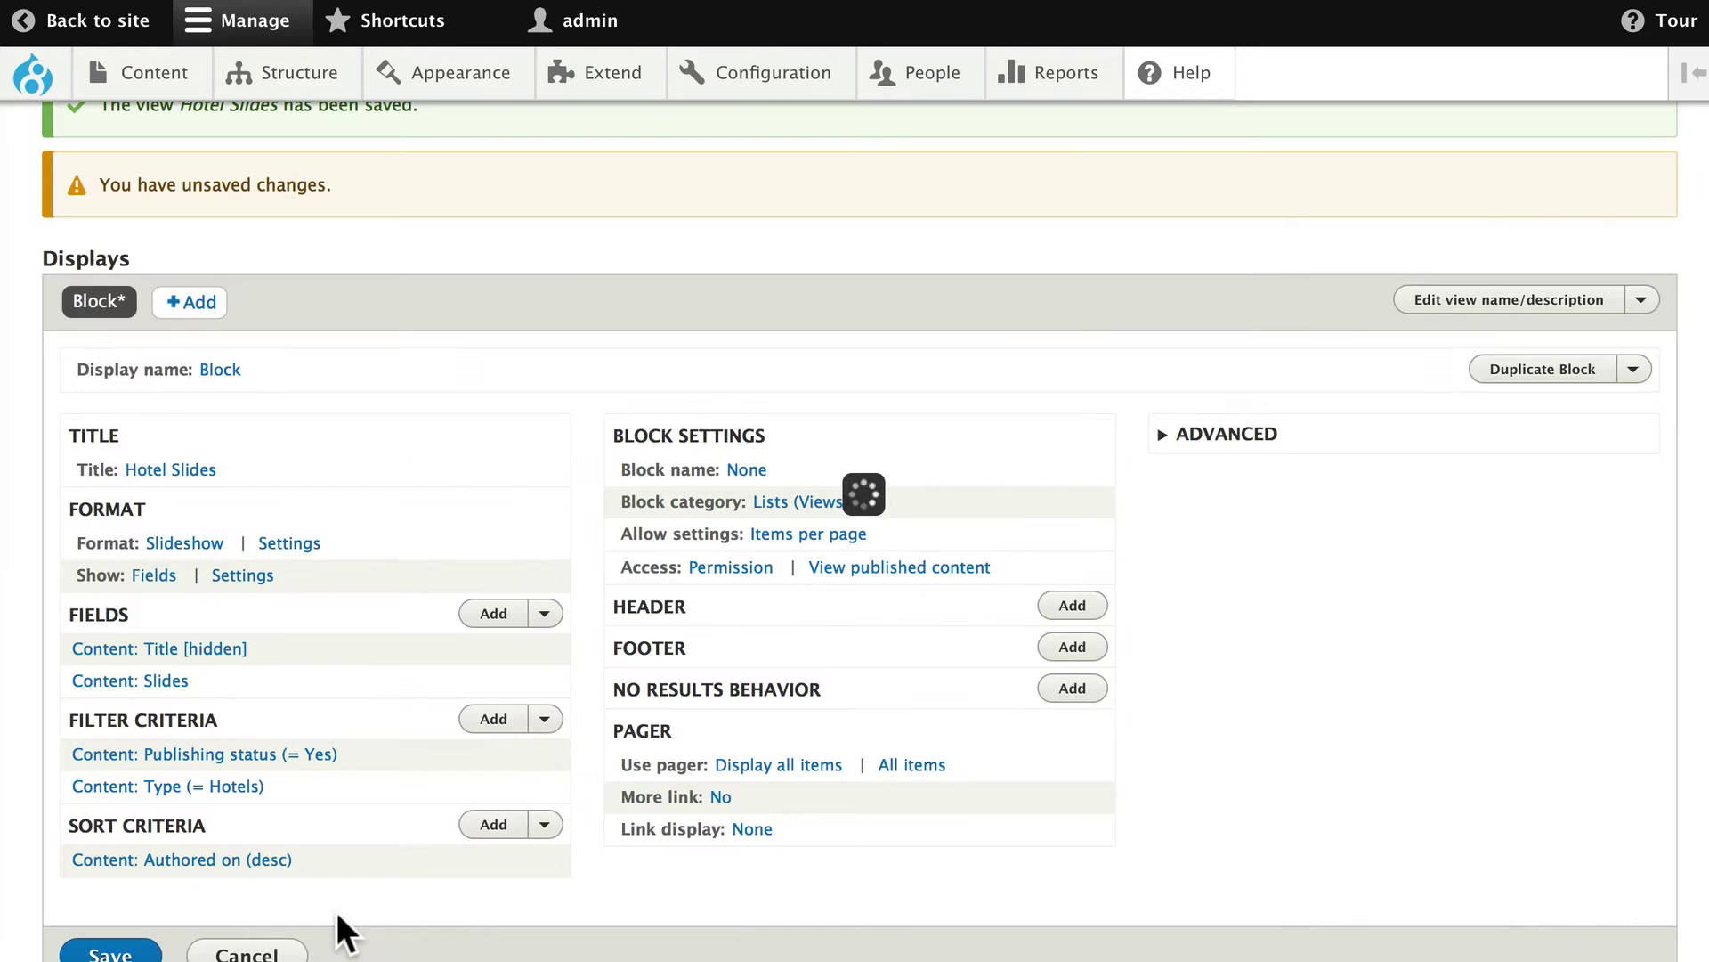
pyautogui.scroll(-18, 371, 878)
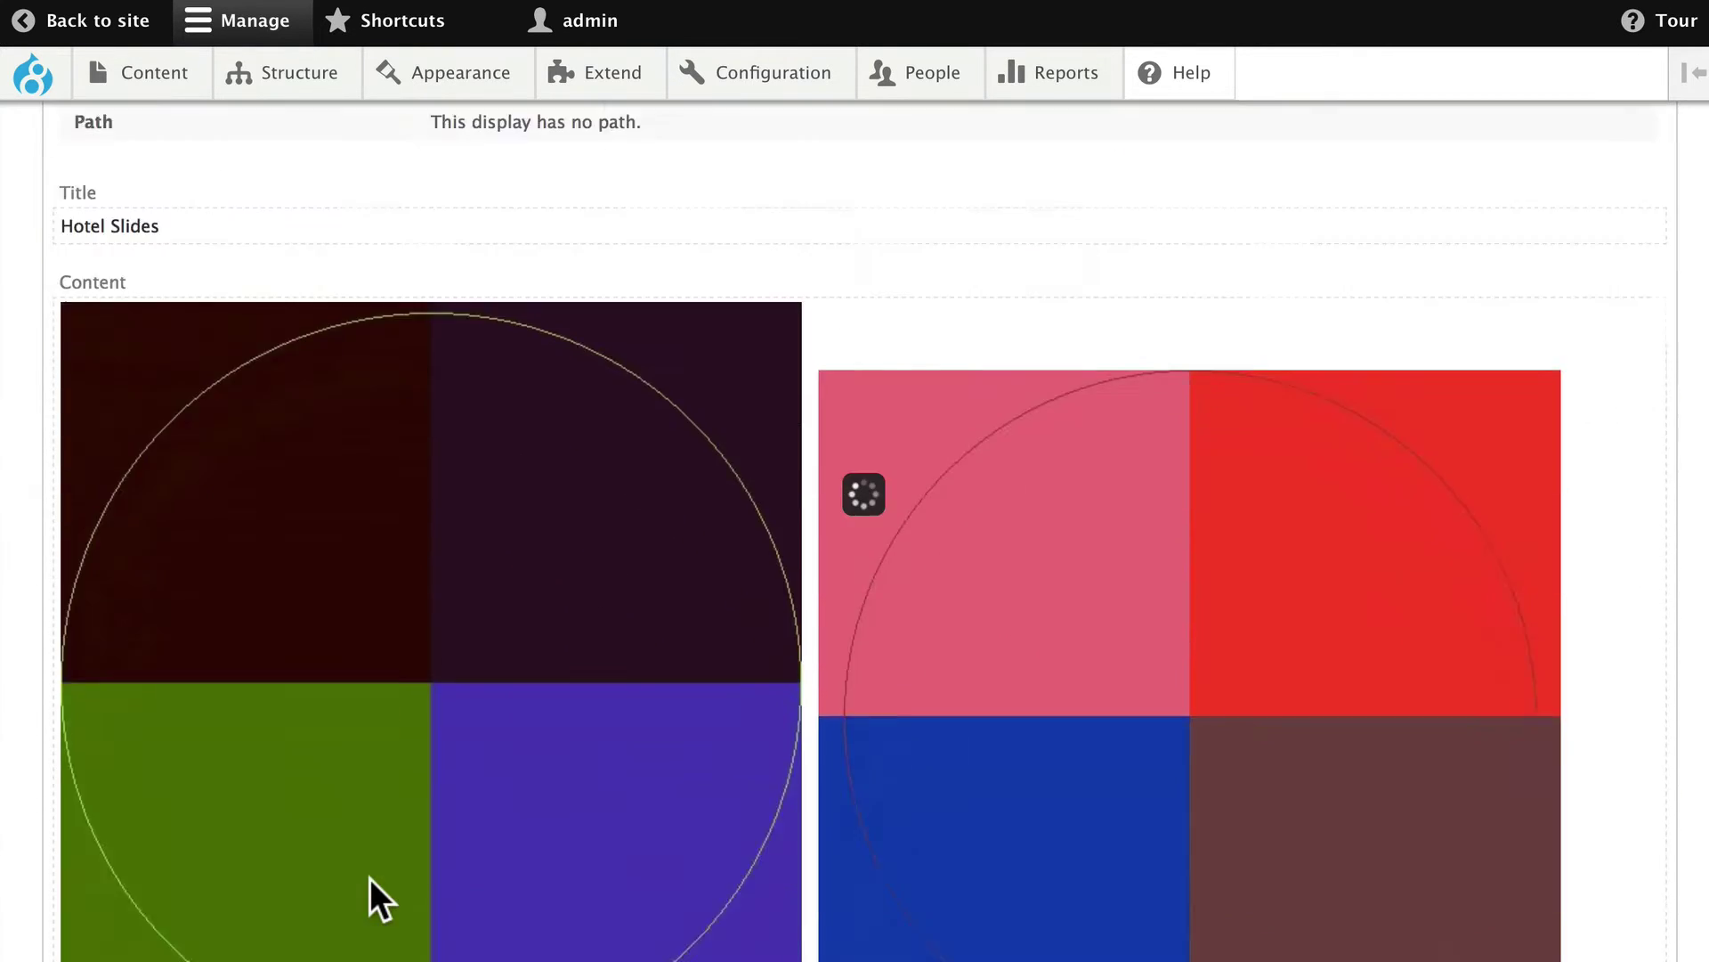
pyautogui.scroll(-20, 371, 878)
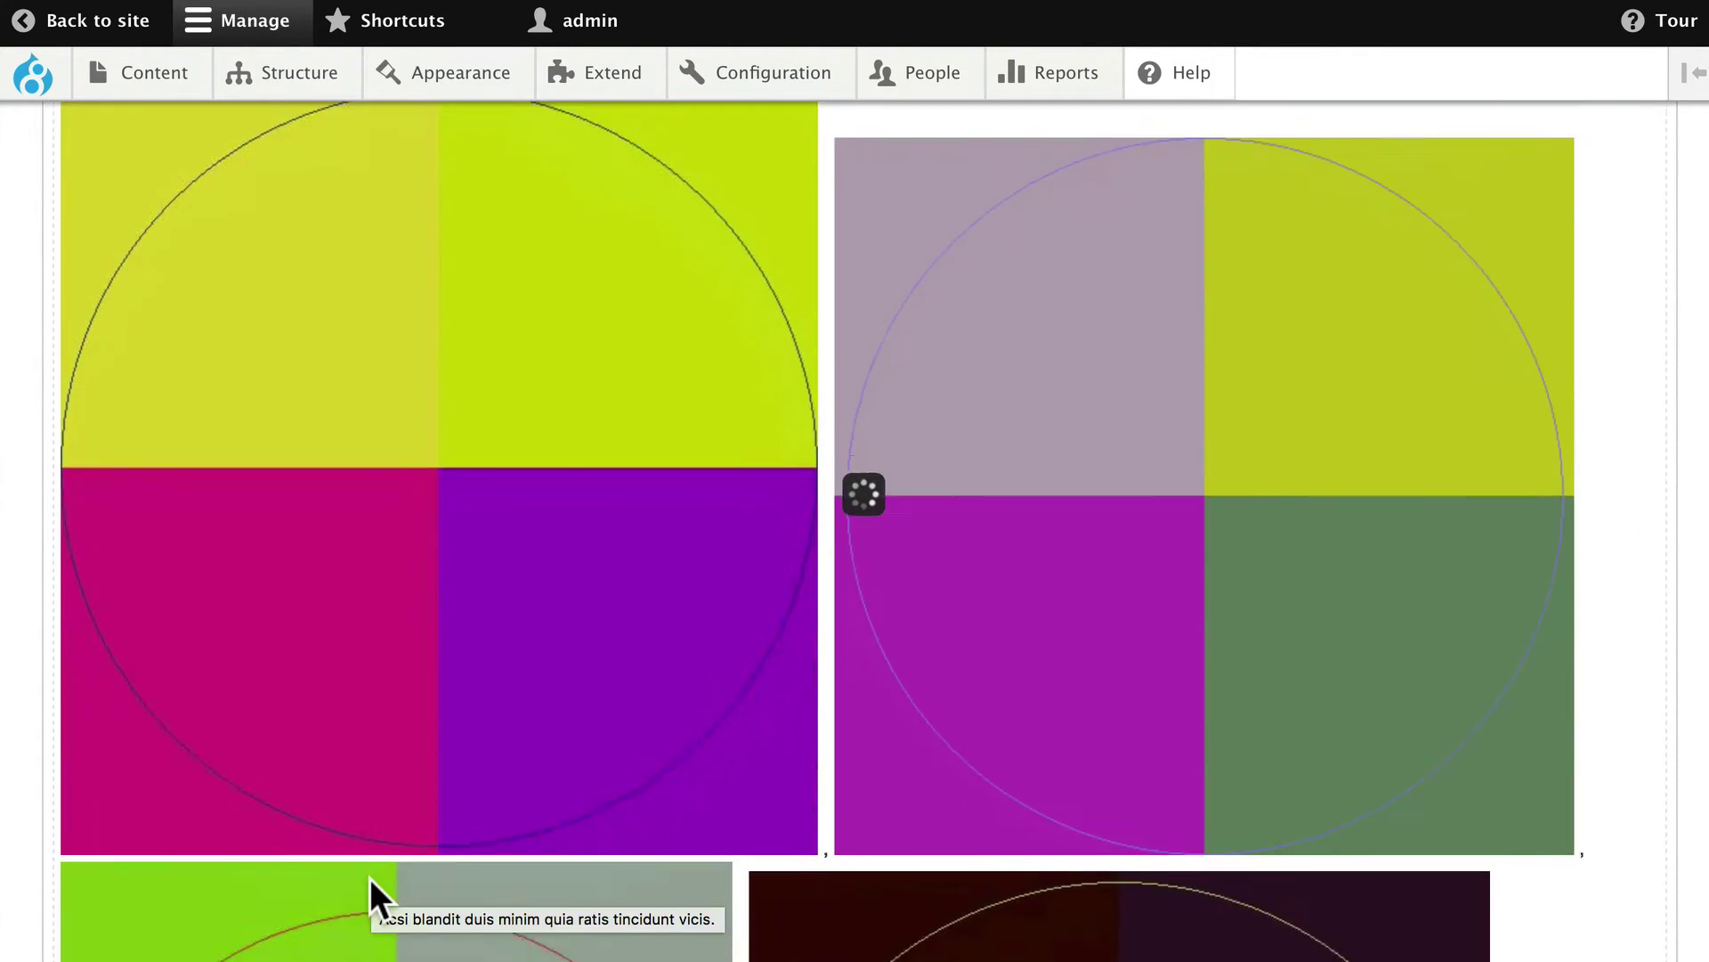
pyautogui.scroll(-5, 371, 877)
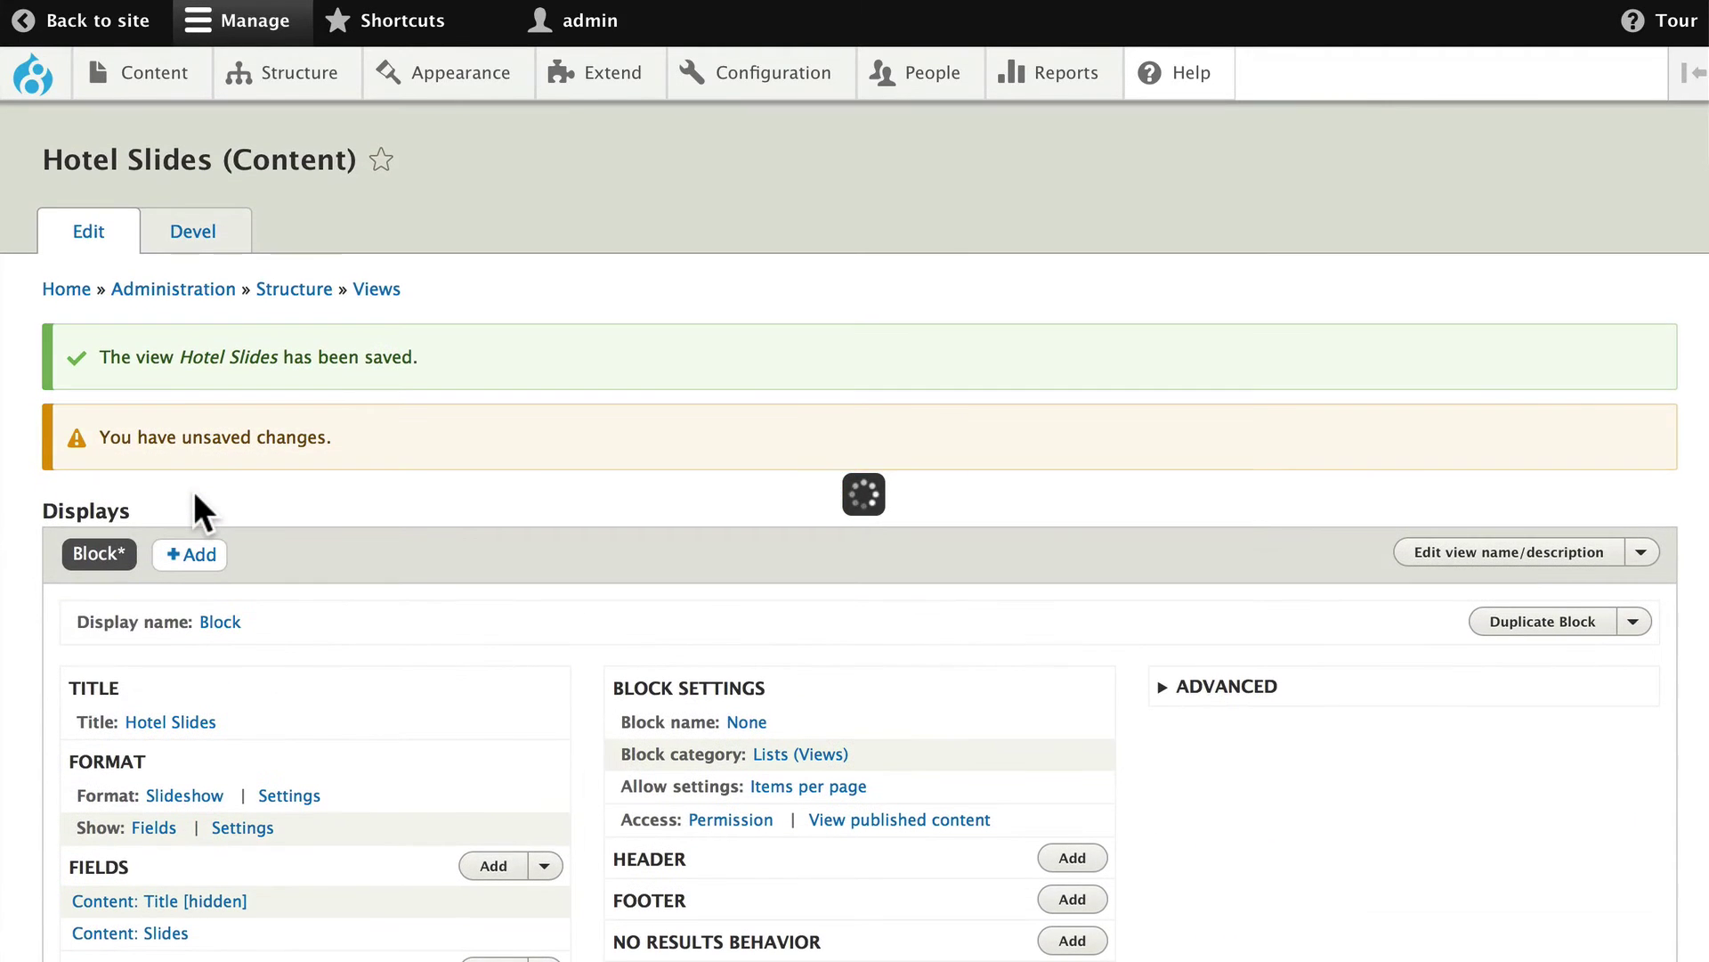
pyautogui.scroll(-3, 355, 712)
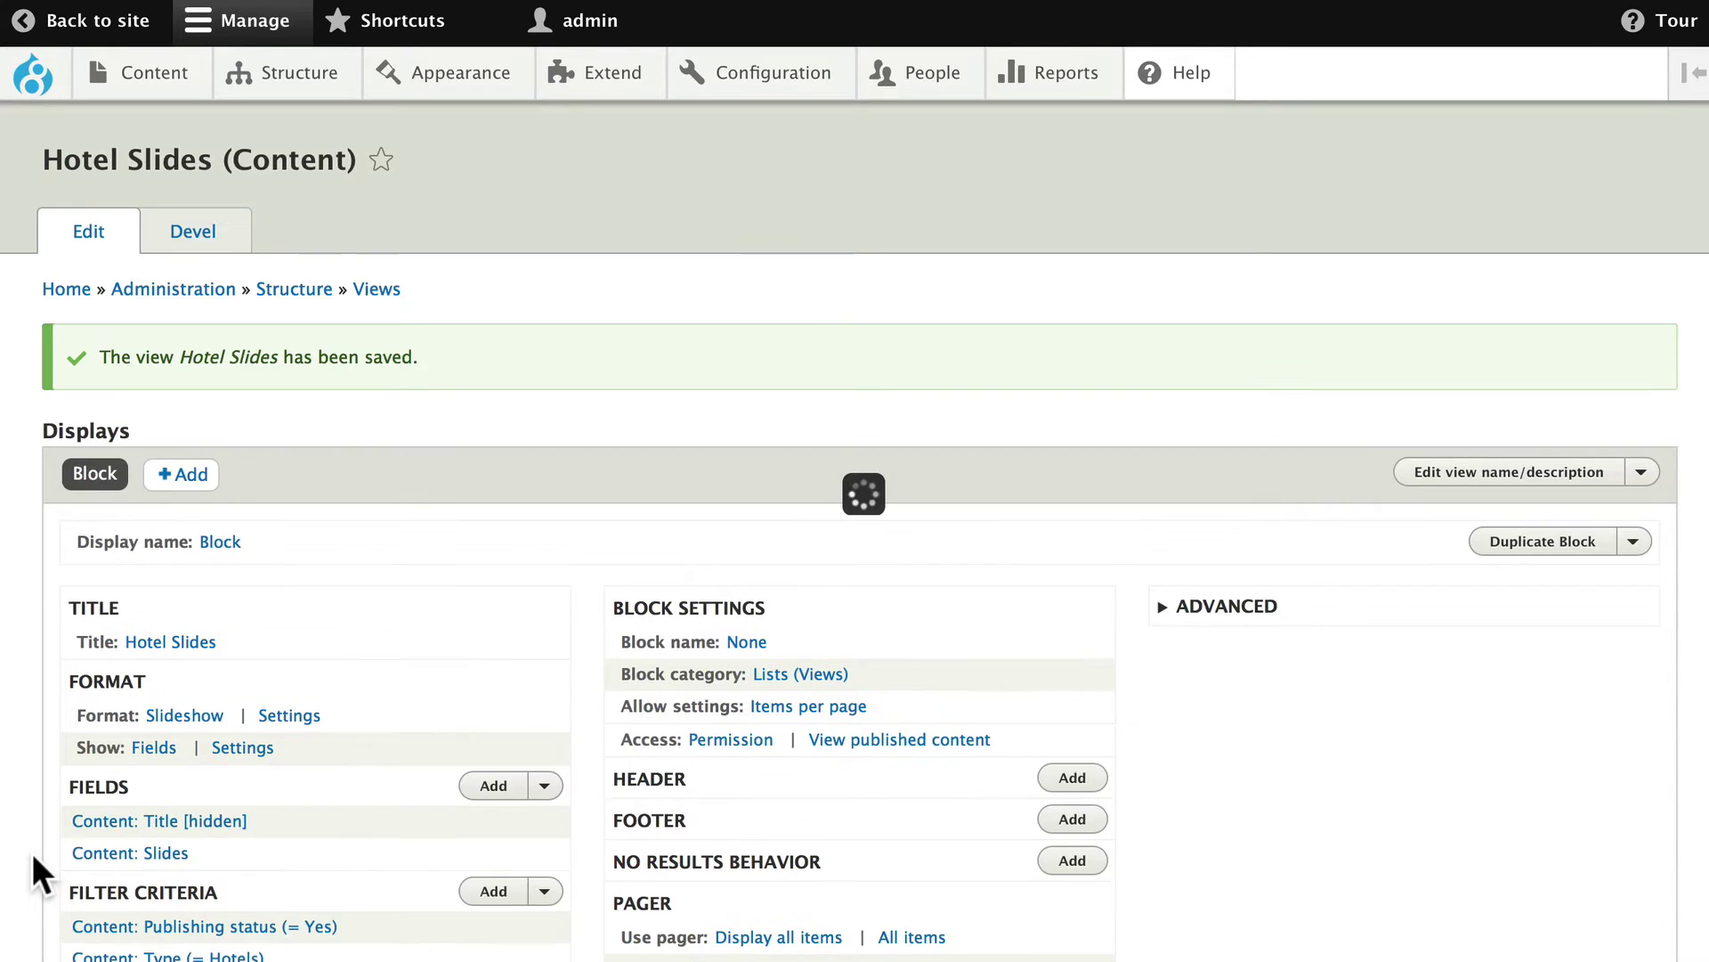
# Under Advanced, pick Node ID as a contextual filter, found by searching 'node'.
pyautogui.click(1226, 610)
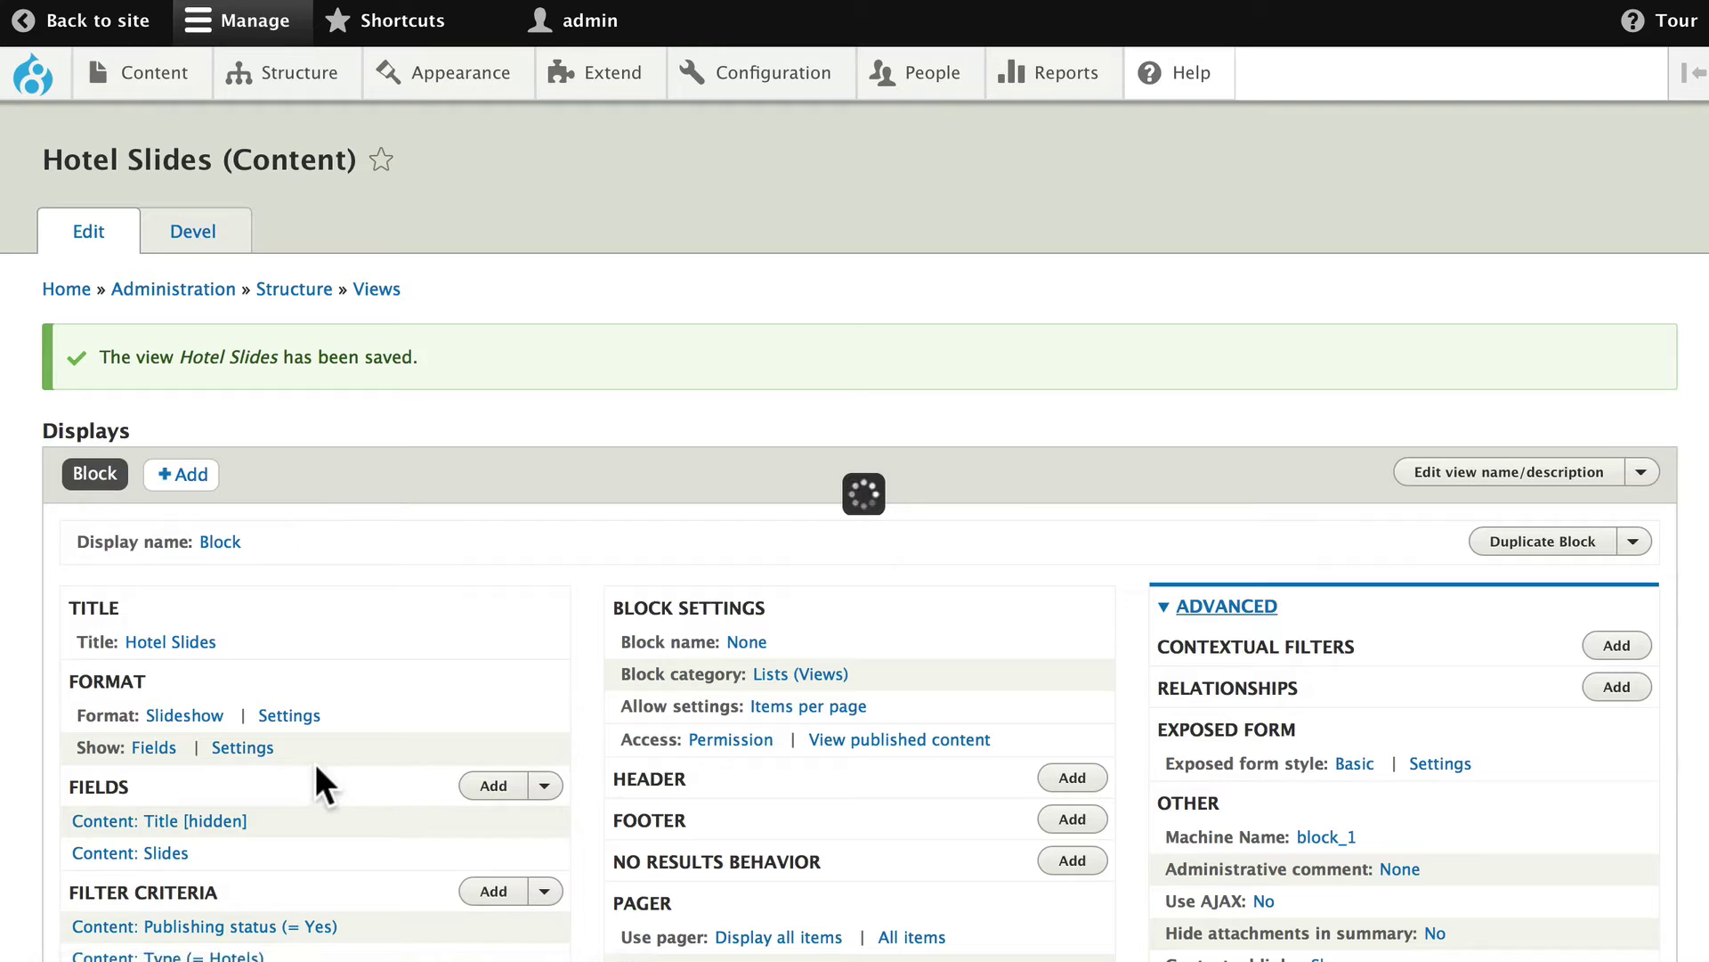
pyautogui.click(1615, 647)
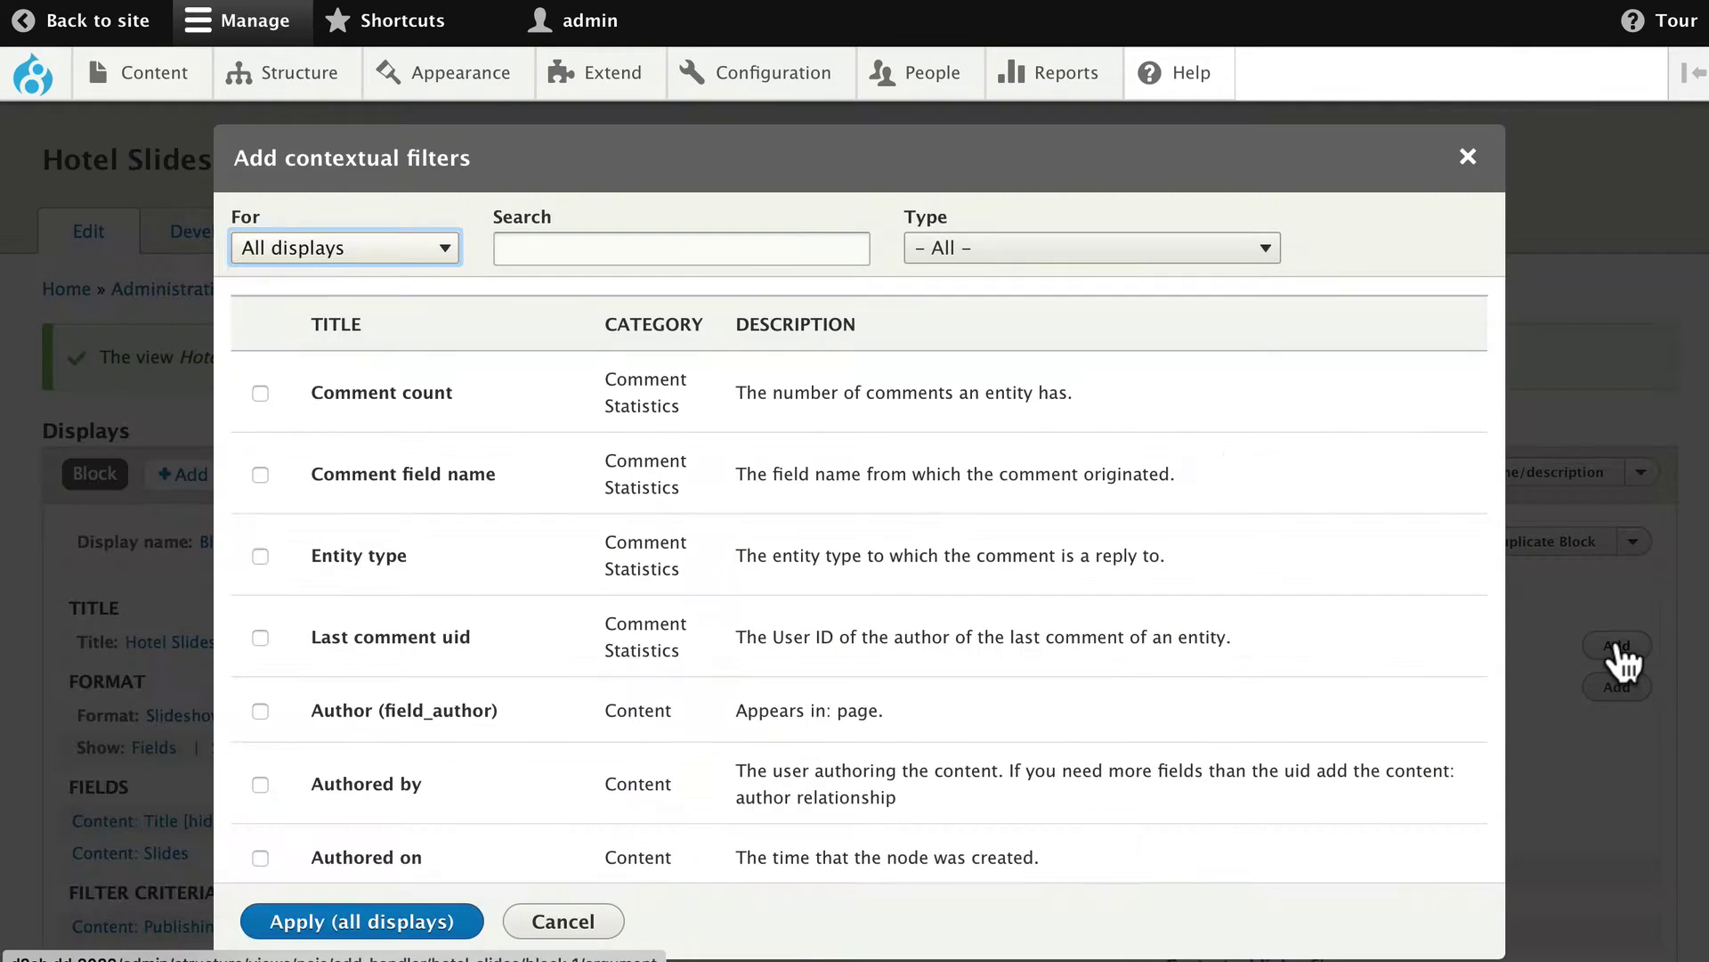
pyautogui.click(662, 250)
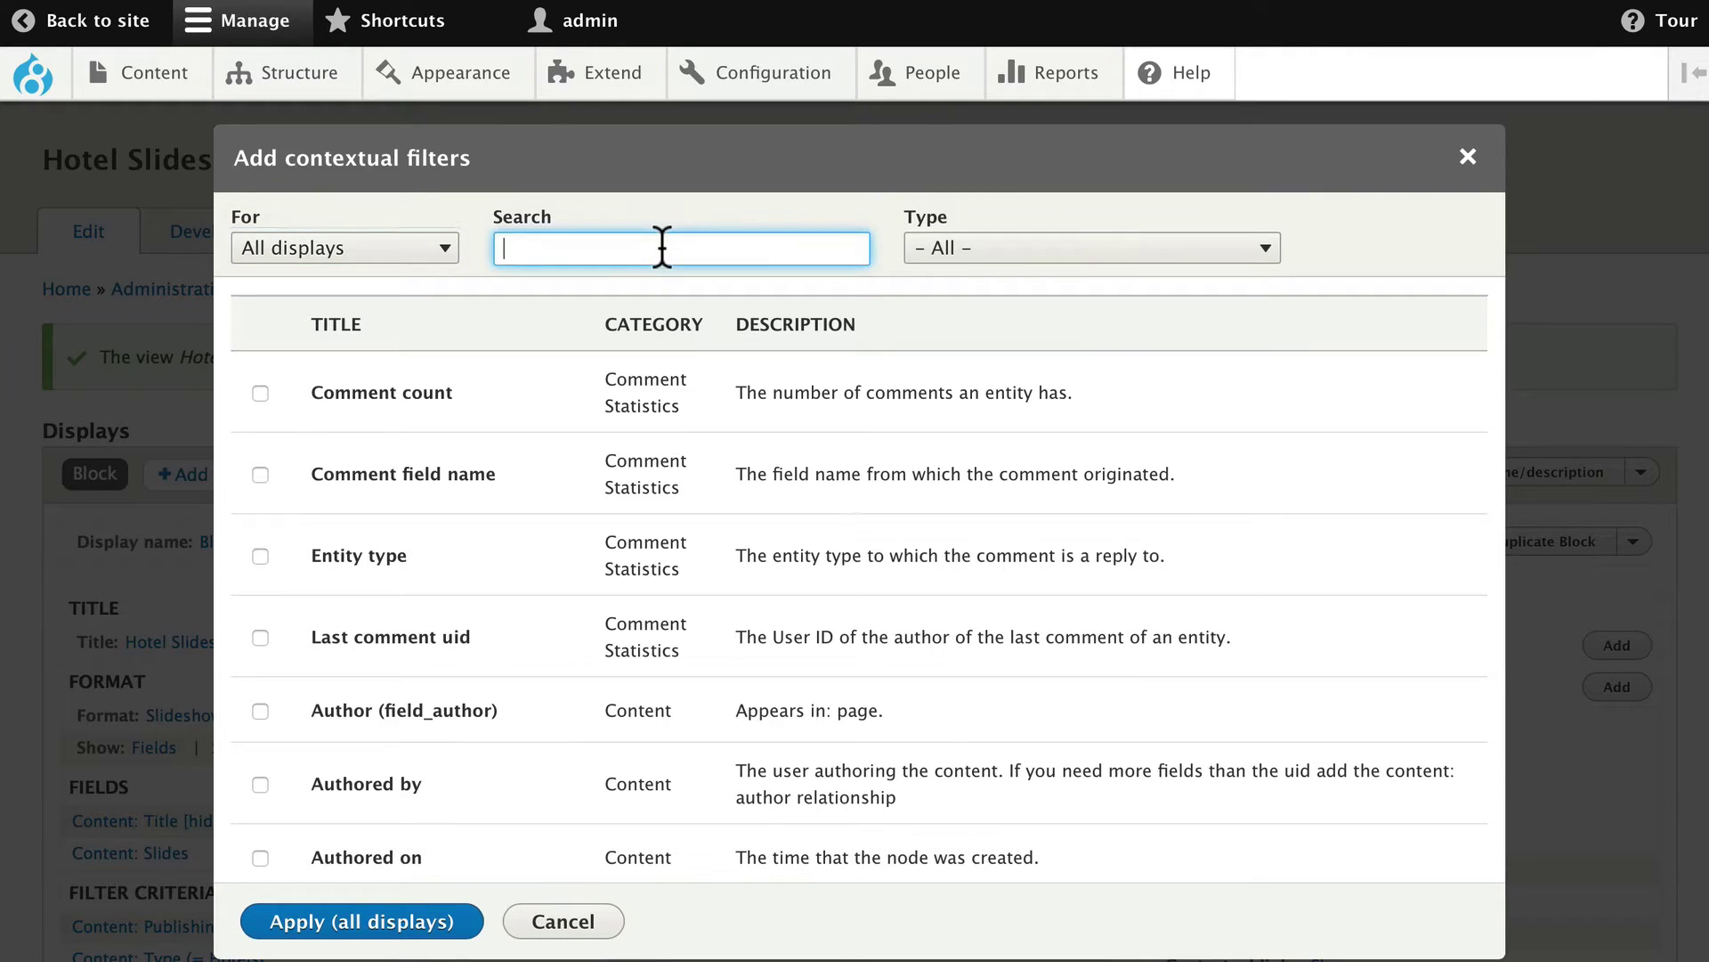
pyautogui.write('node')
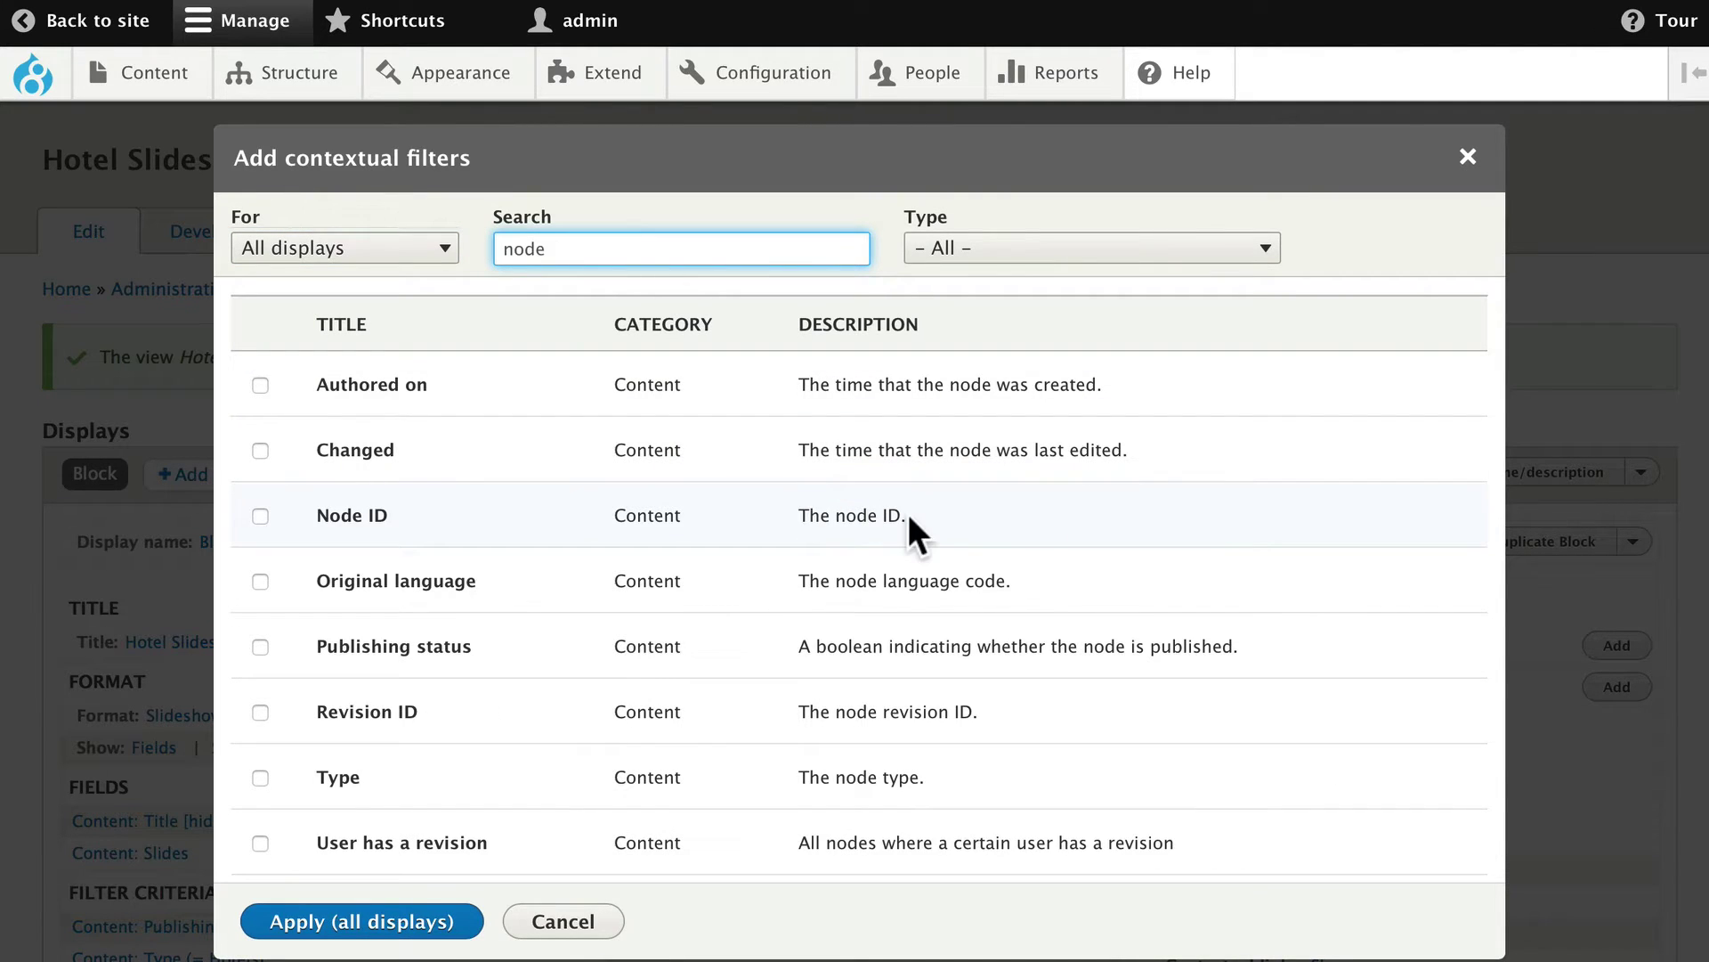
pyautogui.click(260, 514)
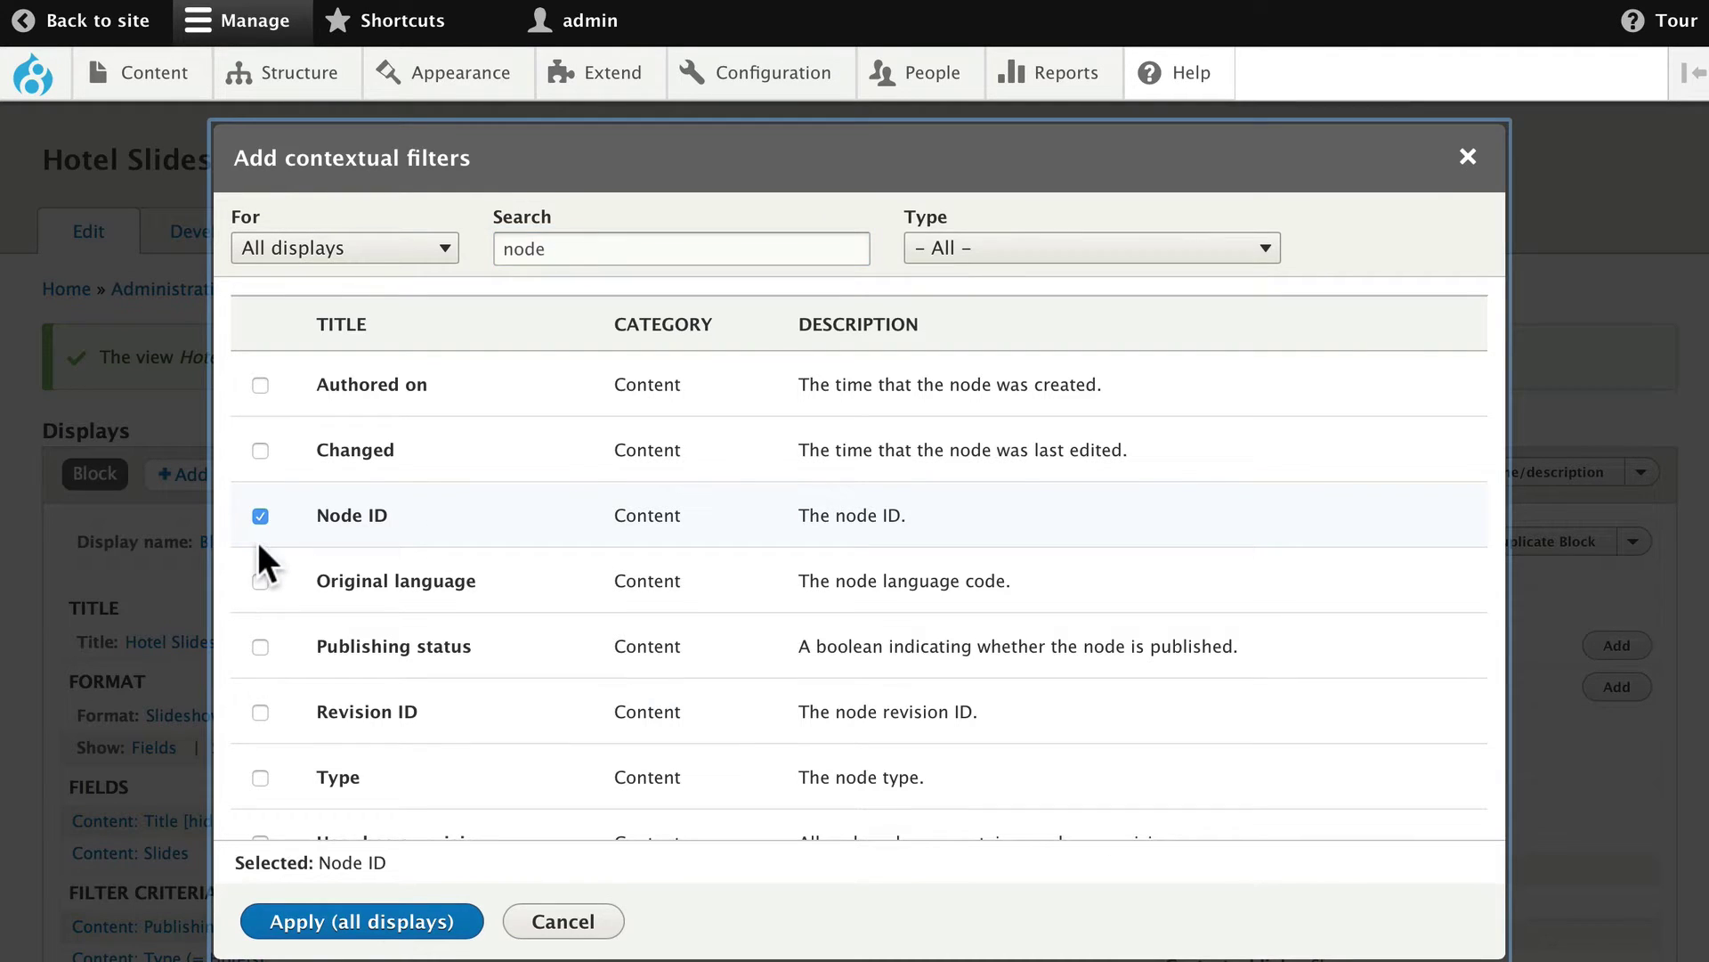
# Add the Node ID filter with its default value taken from Content ID from URL.
pyautogui.click(356, 921)
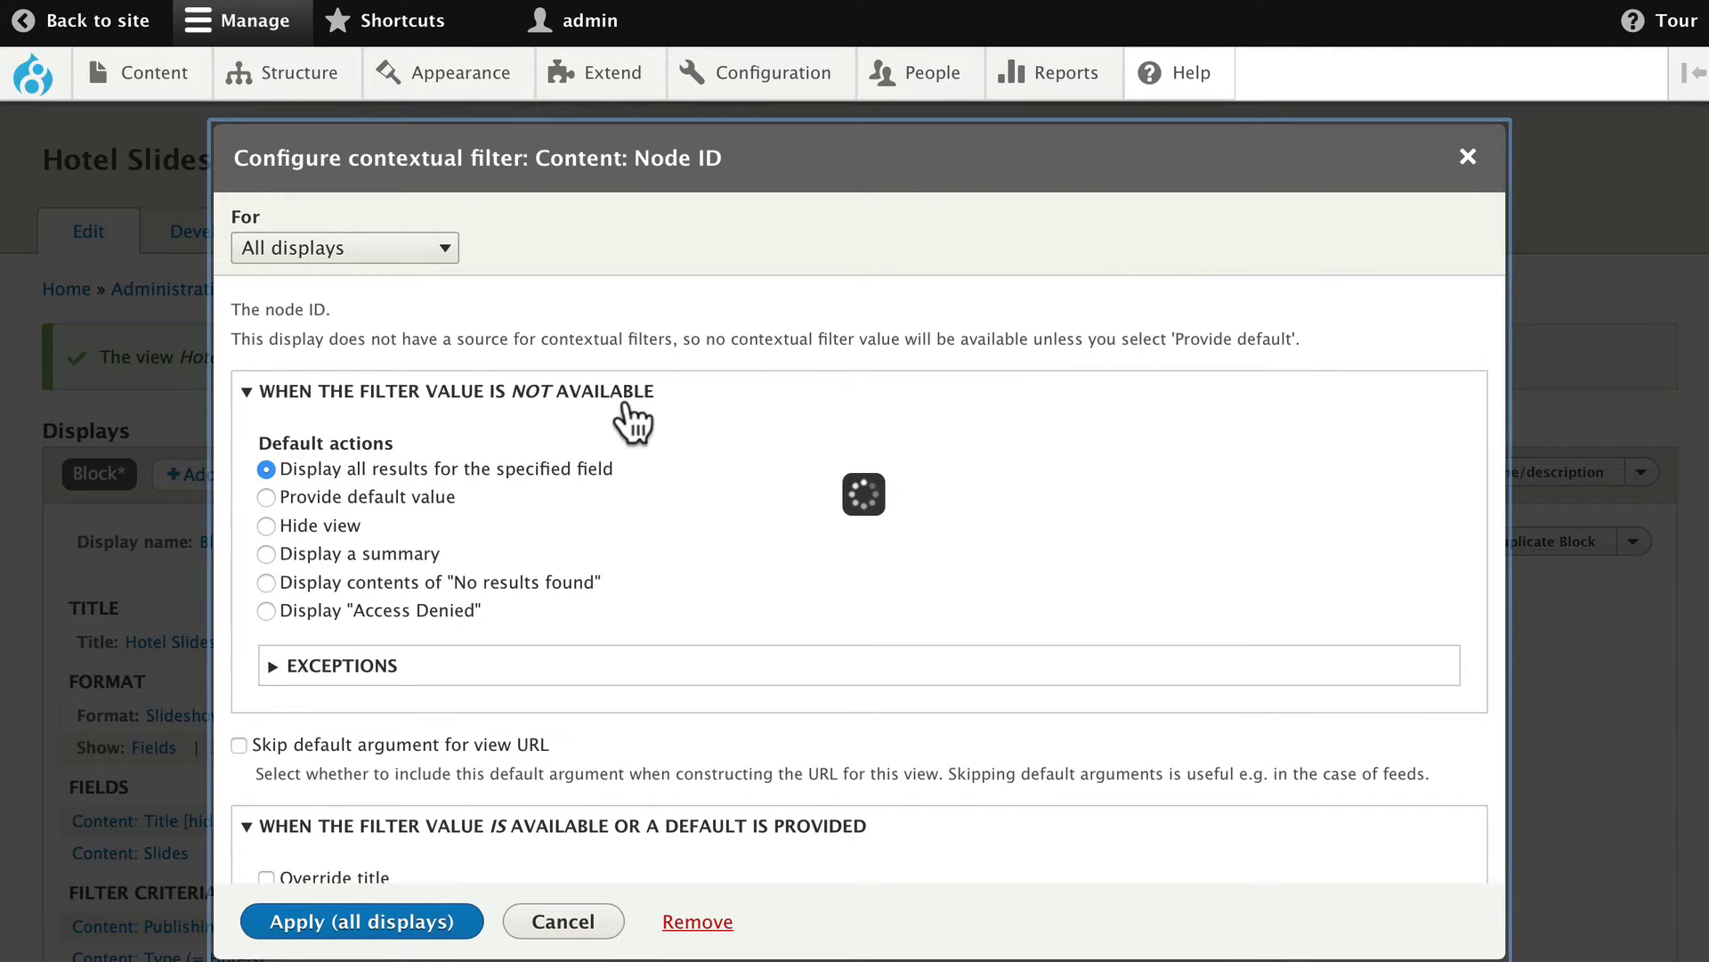
pyautogui.click(266, 496)
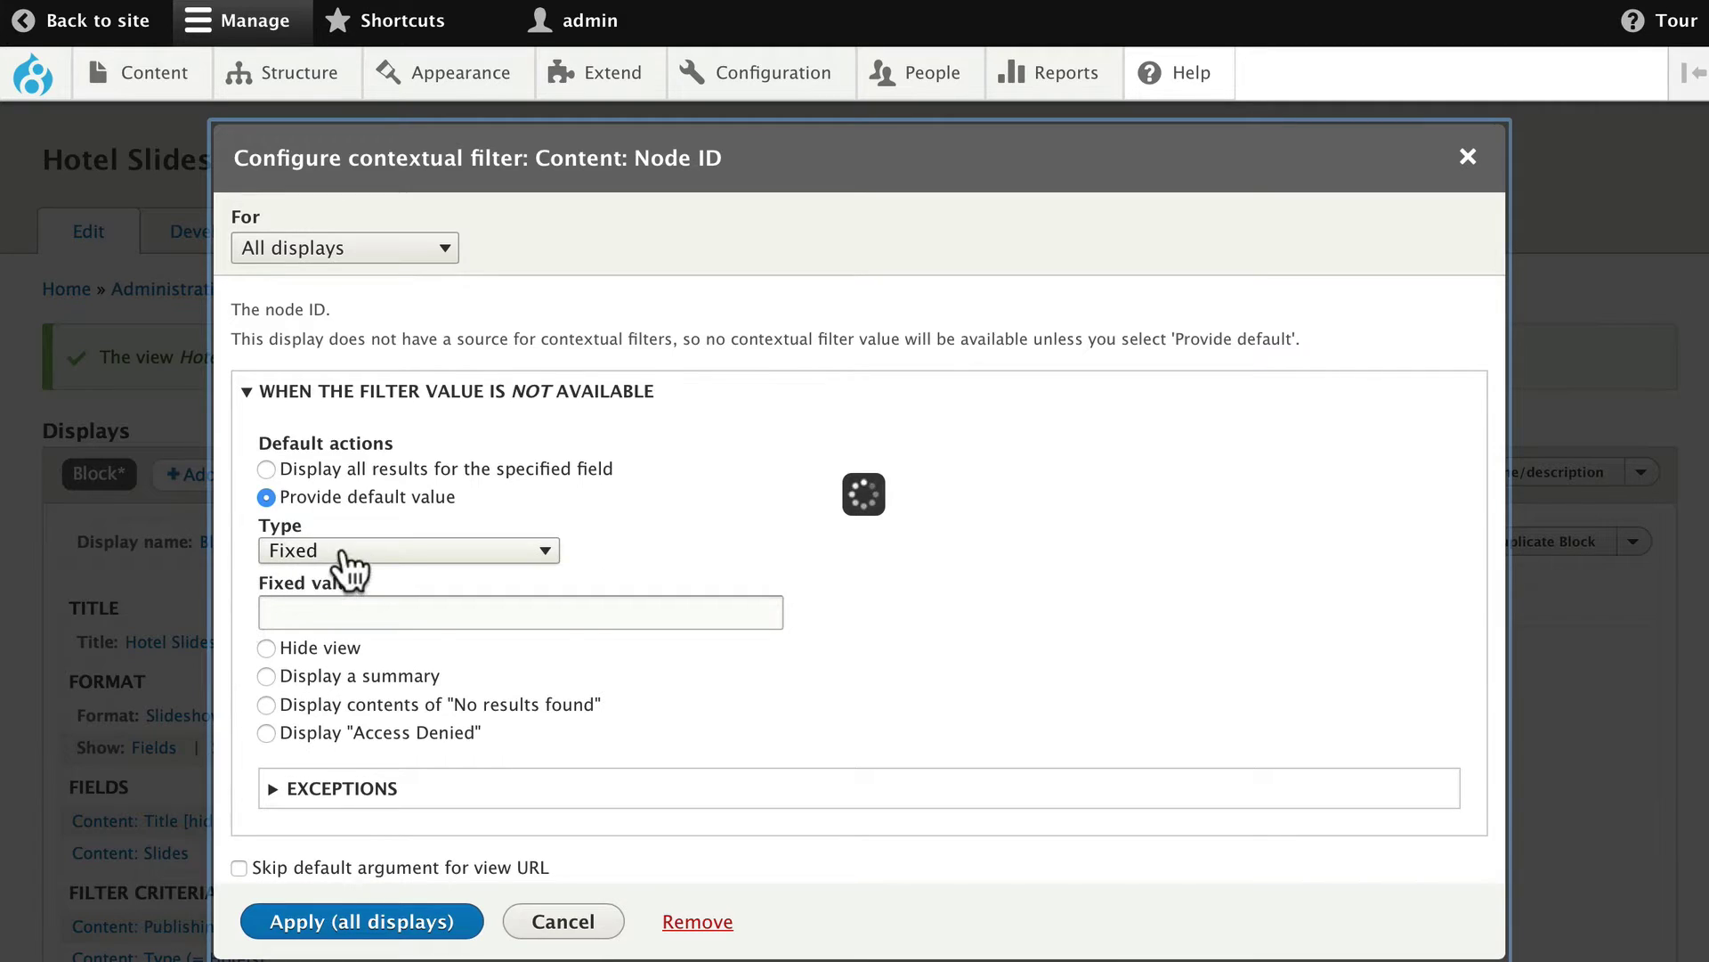
pyautogui.click(271, 556)
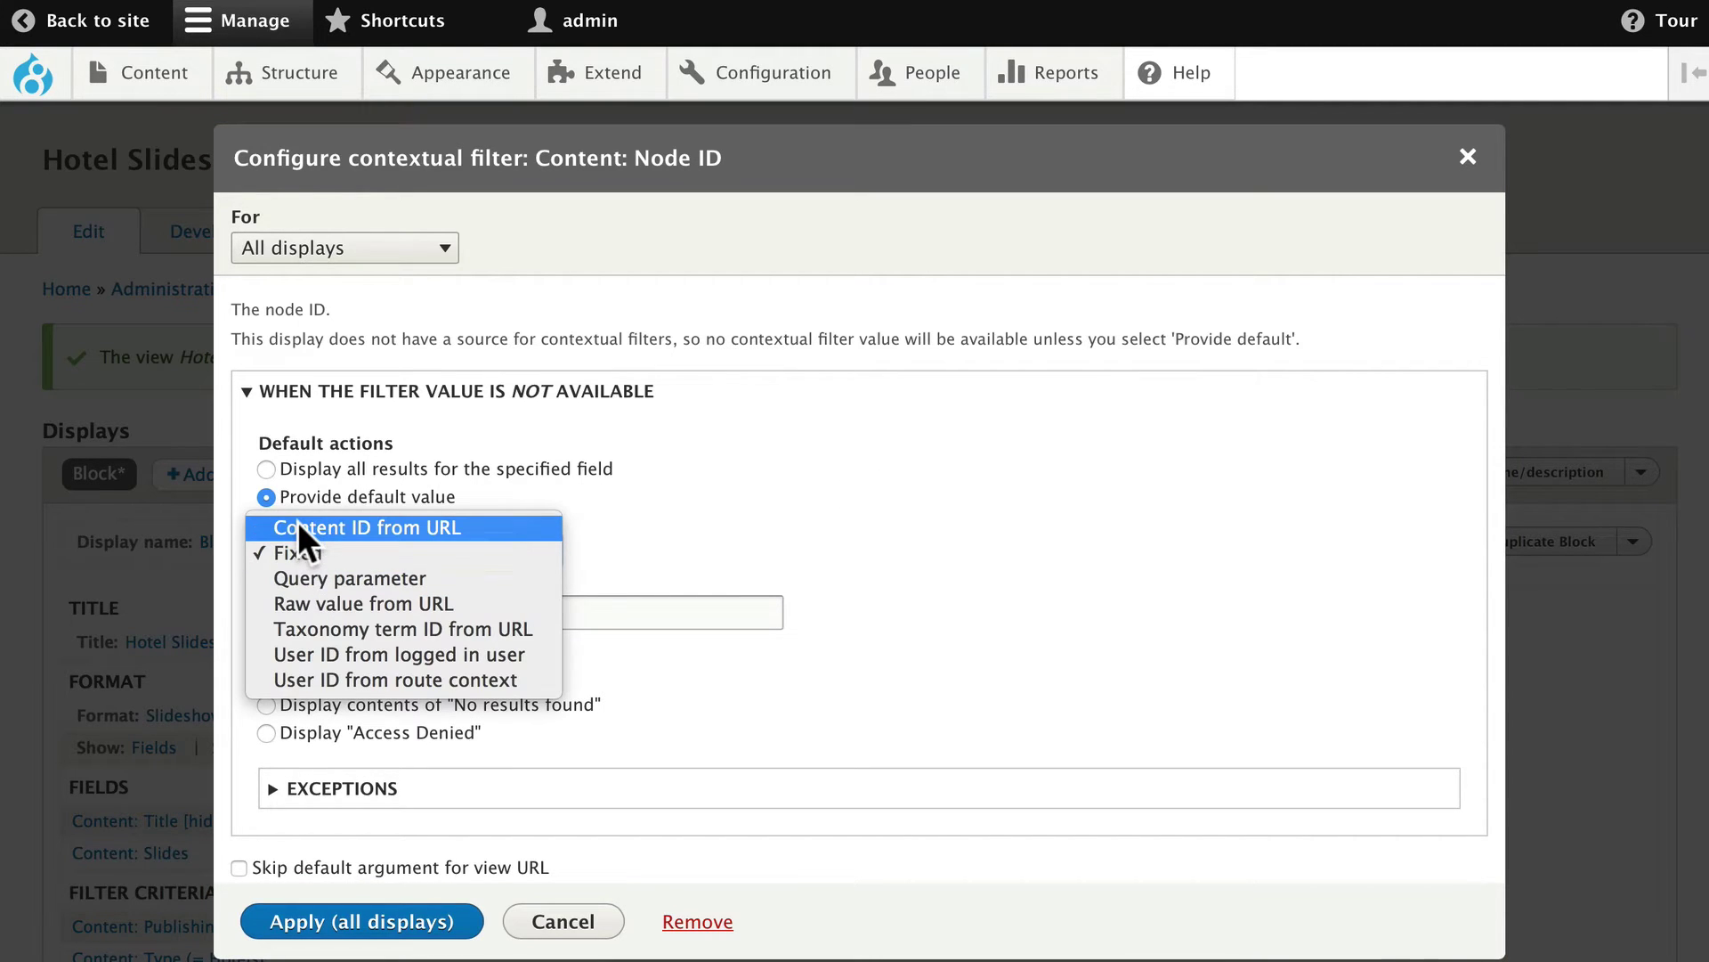
pyautogui.click(374, 527)
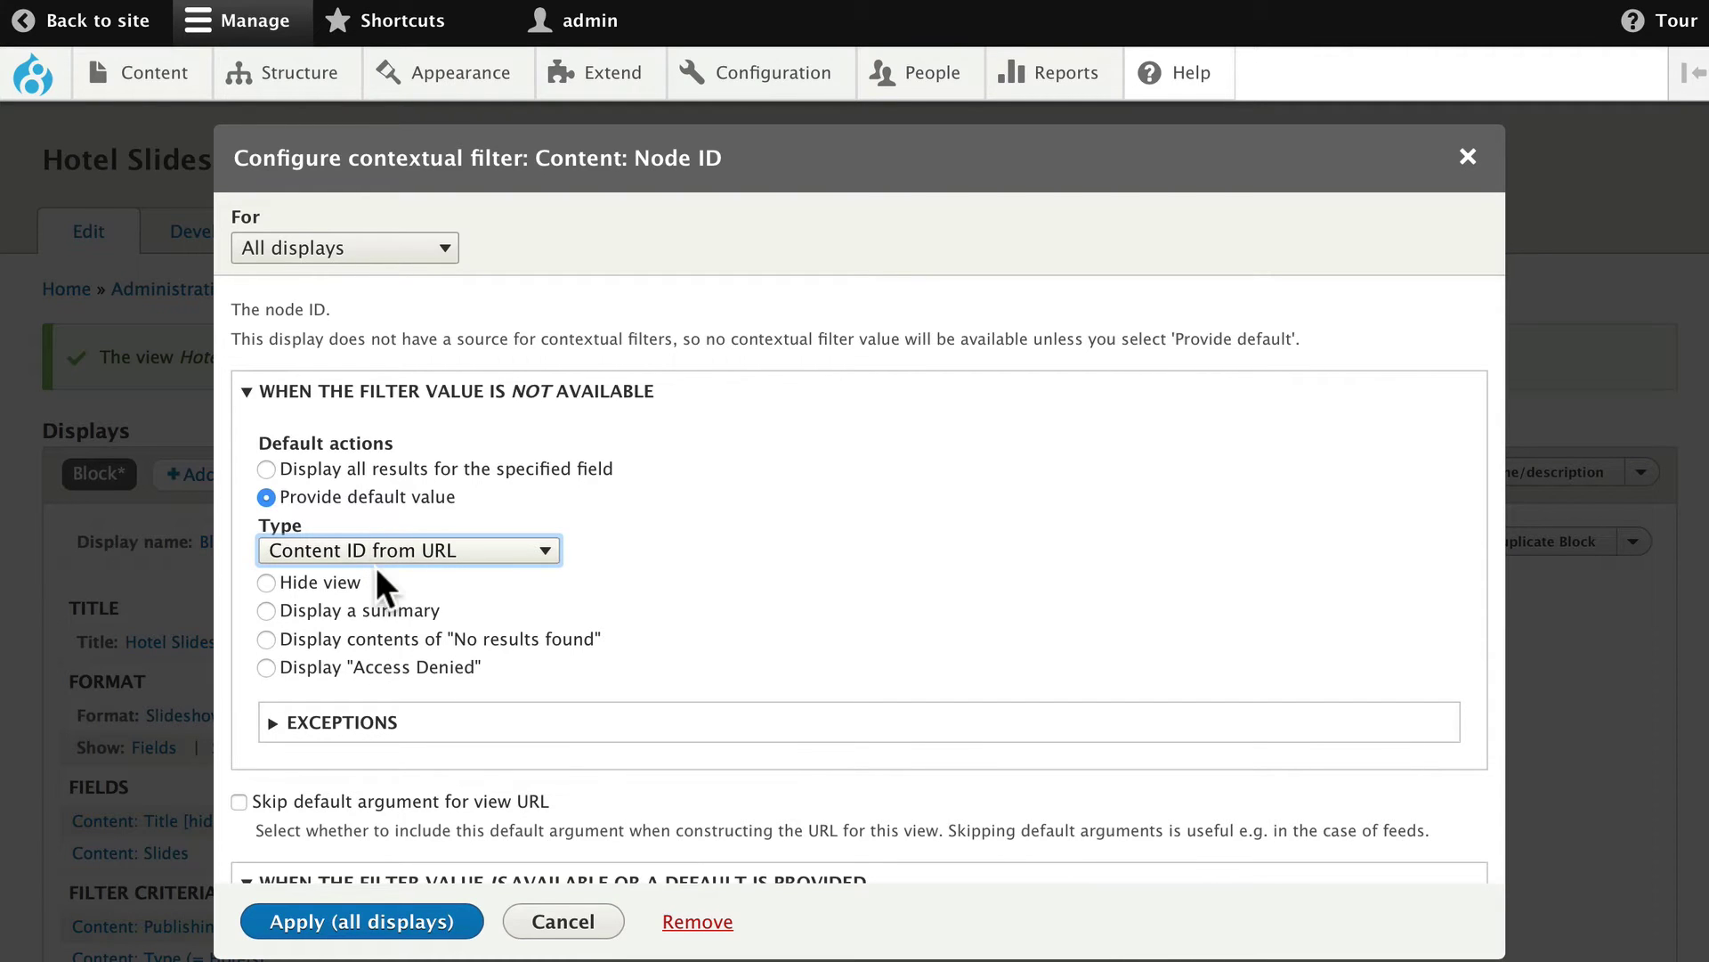
pyautogui.click(382, 917)
# Save the Hotel Slides view.
pyautogui.scroll(-7, 360, 814)
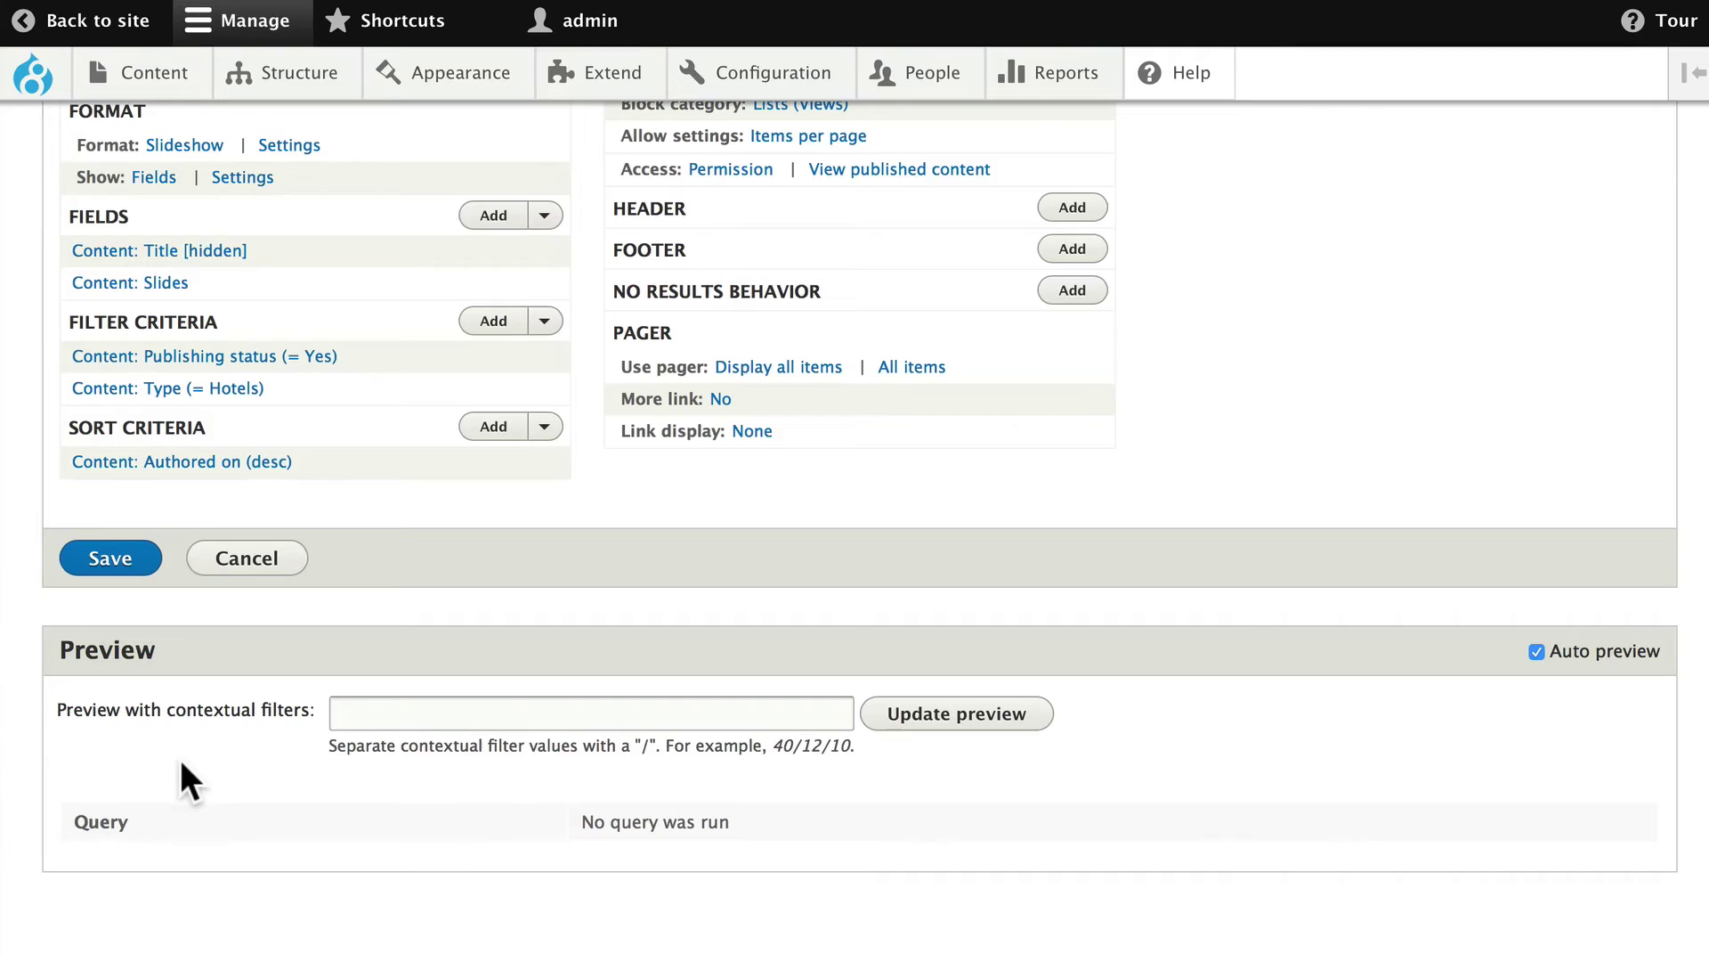
pyautogui.scroll(4, 180, 759)
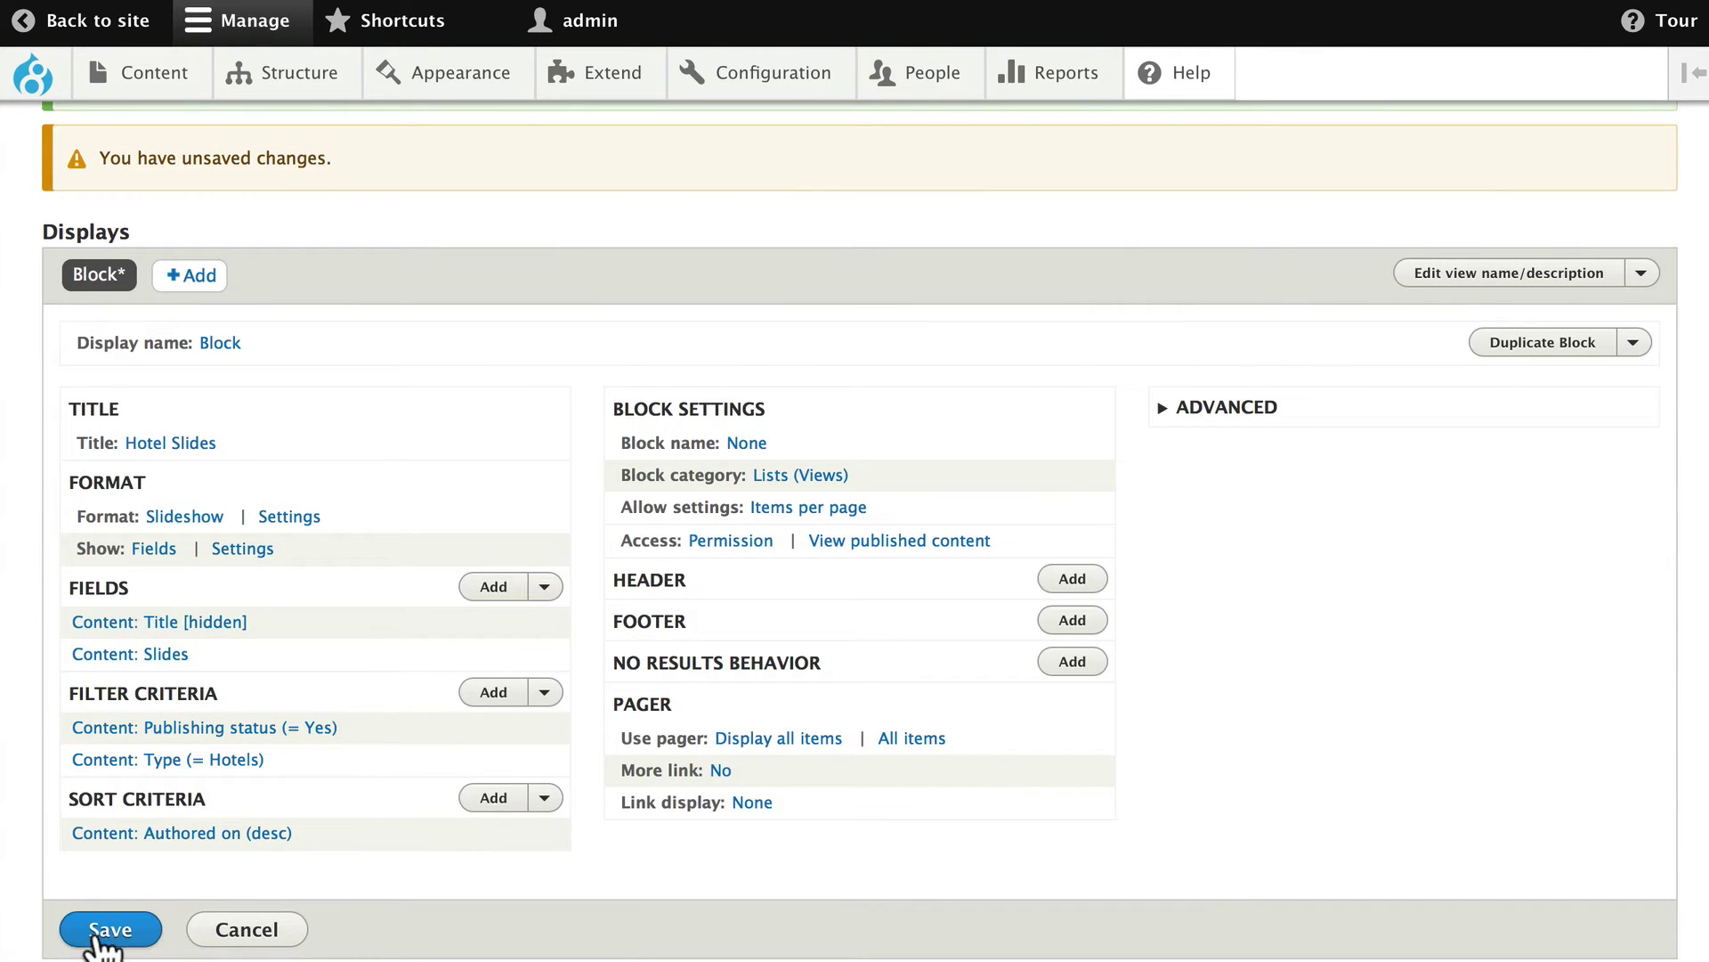
pyautogui.click(46, 914)
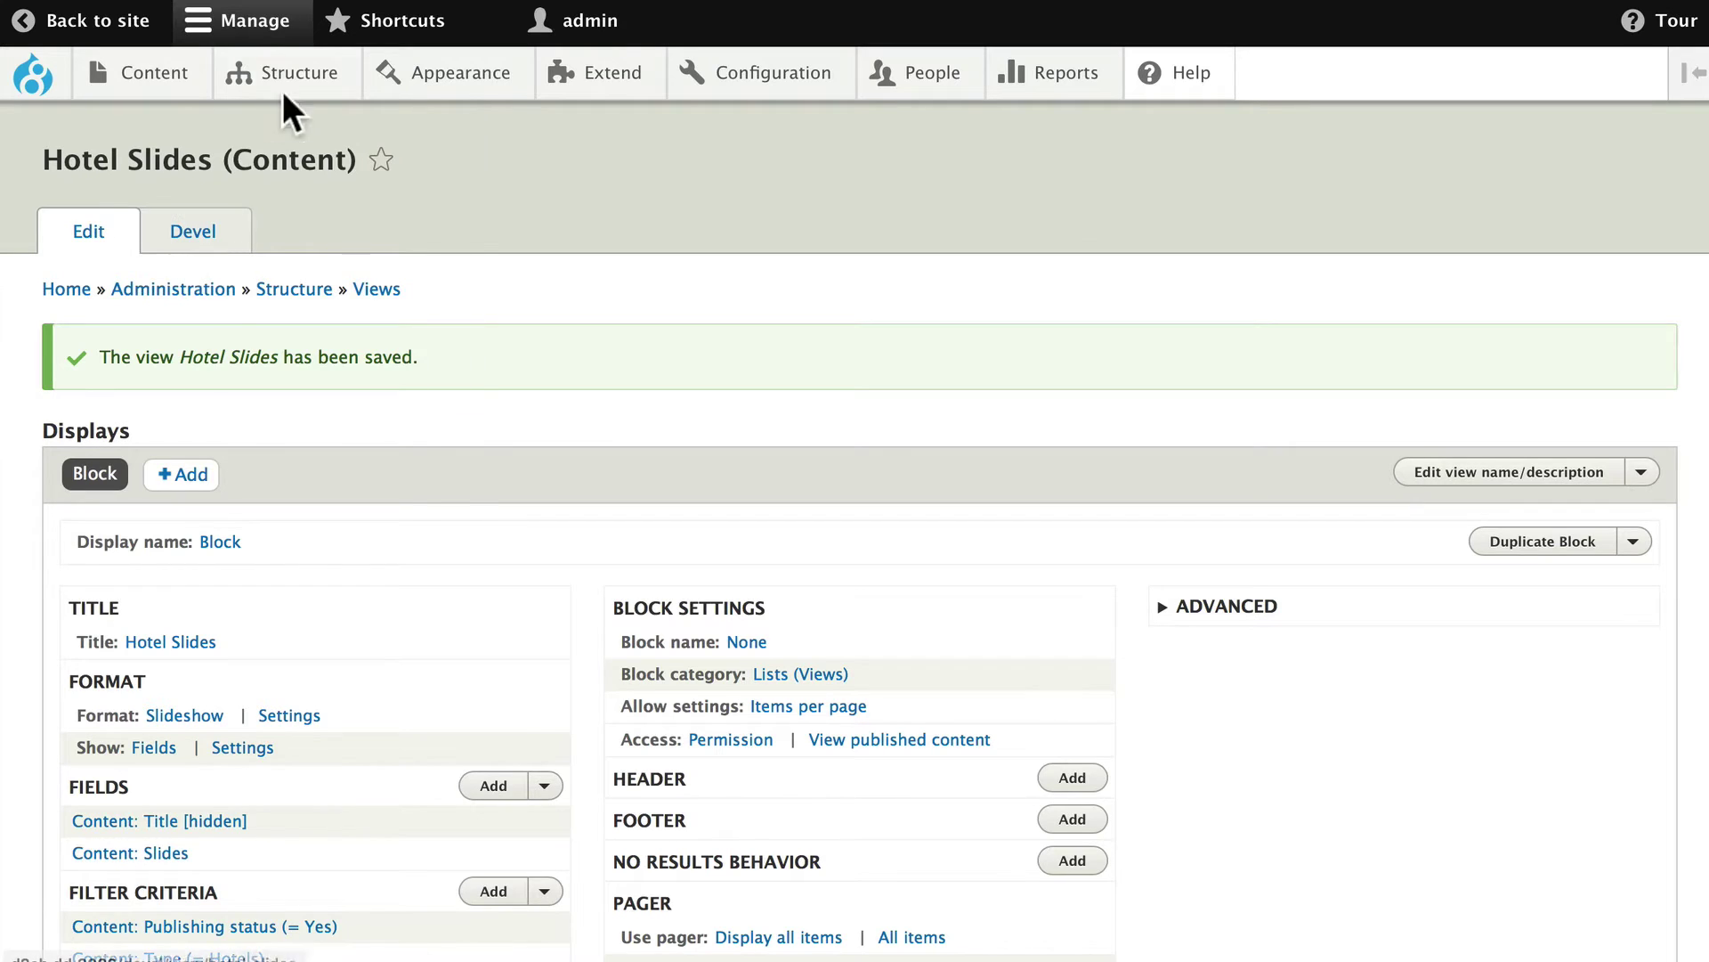
# In Block layout, start placing a block in Sidebar first and find Hotel Slides.
pyautogui.moveTo(286, 84)
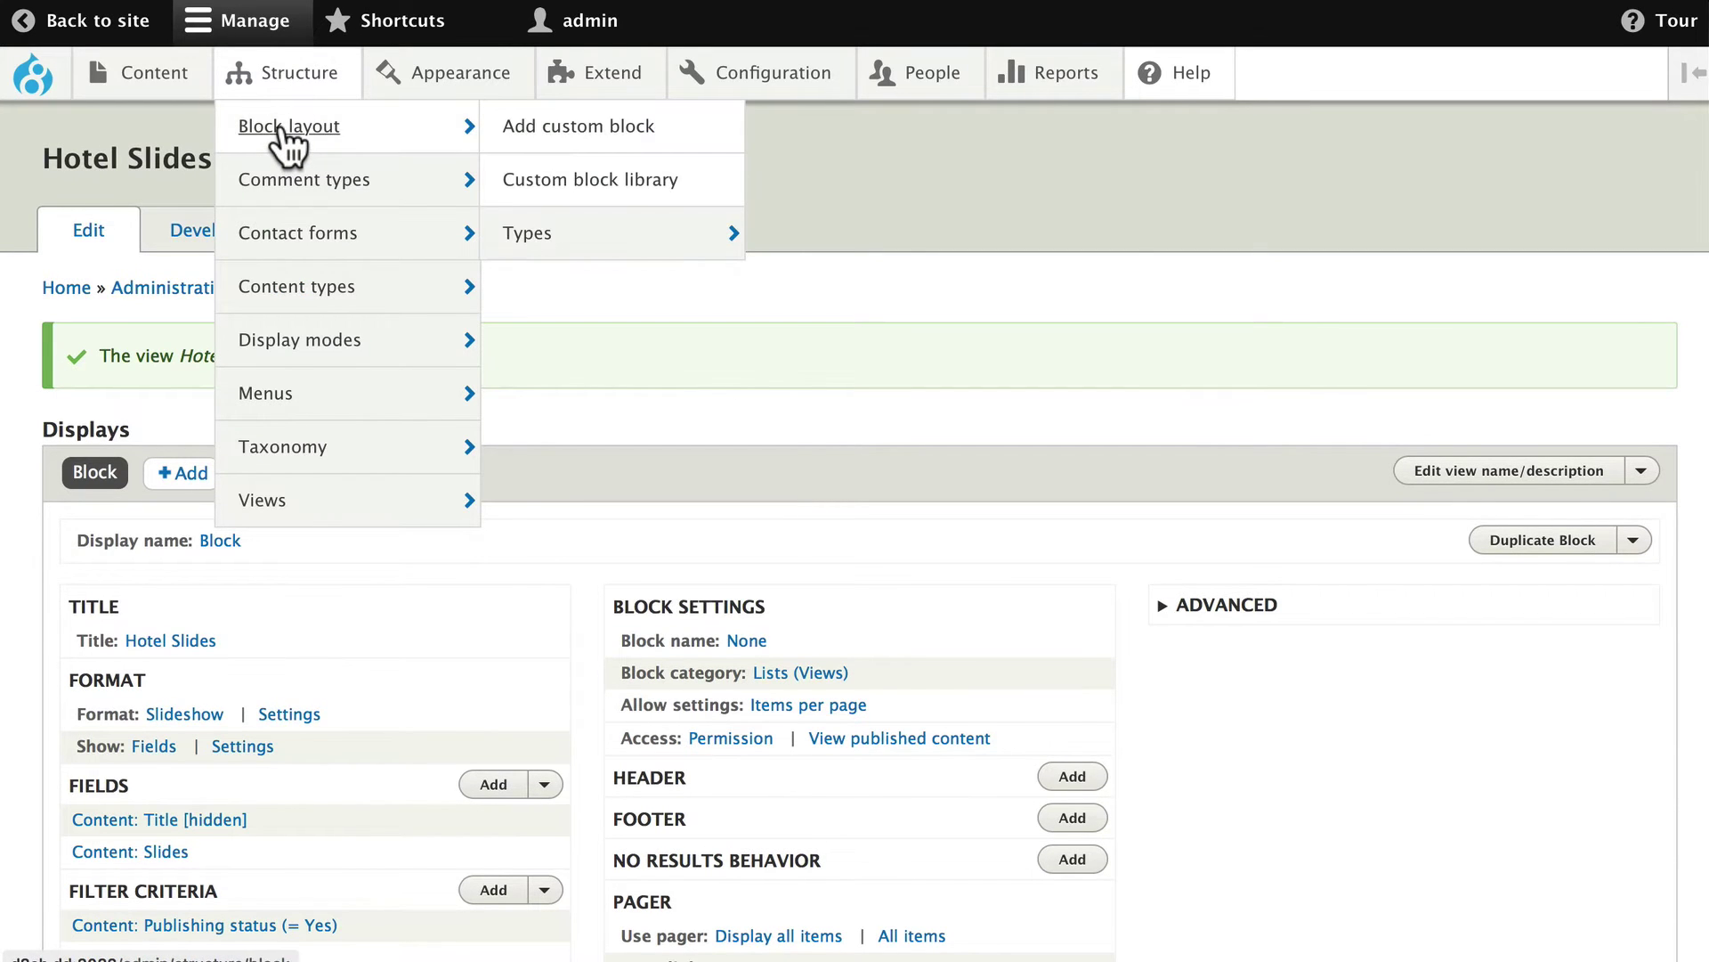
pyautogui.click(285, 128)
pyautogui.scroll(-5, 536, 535)
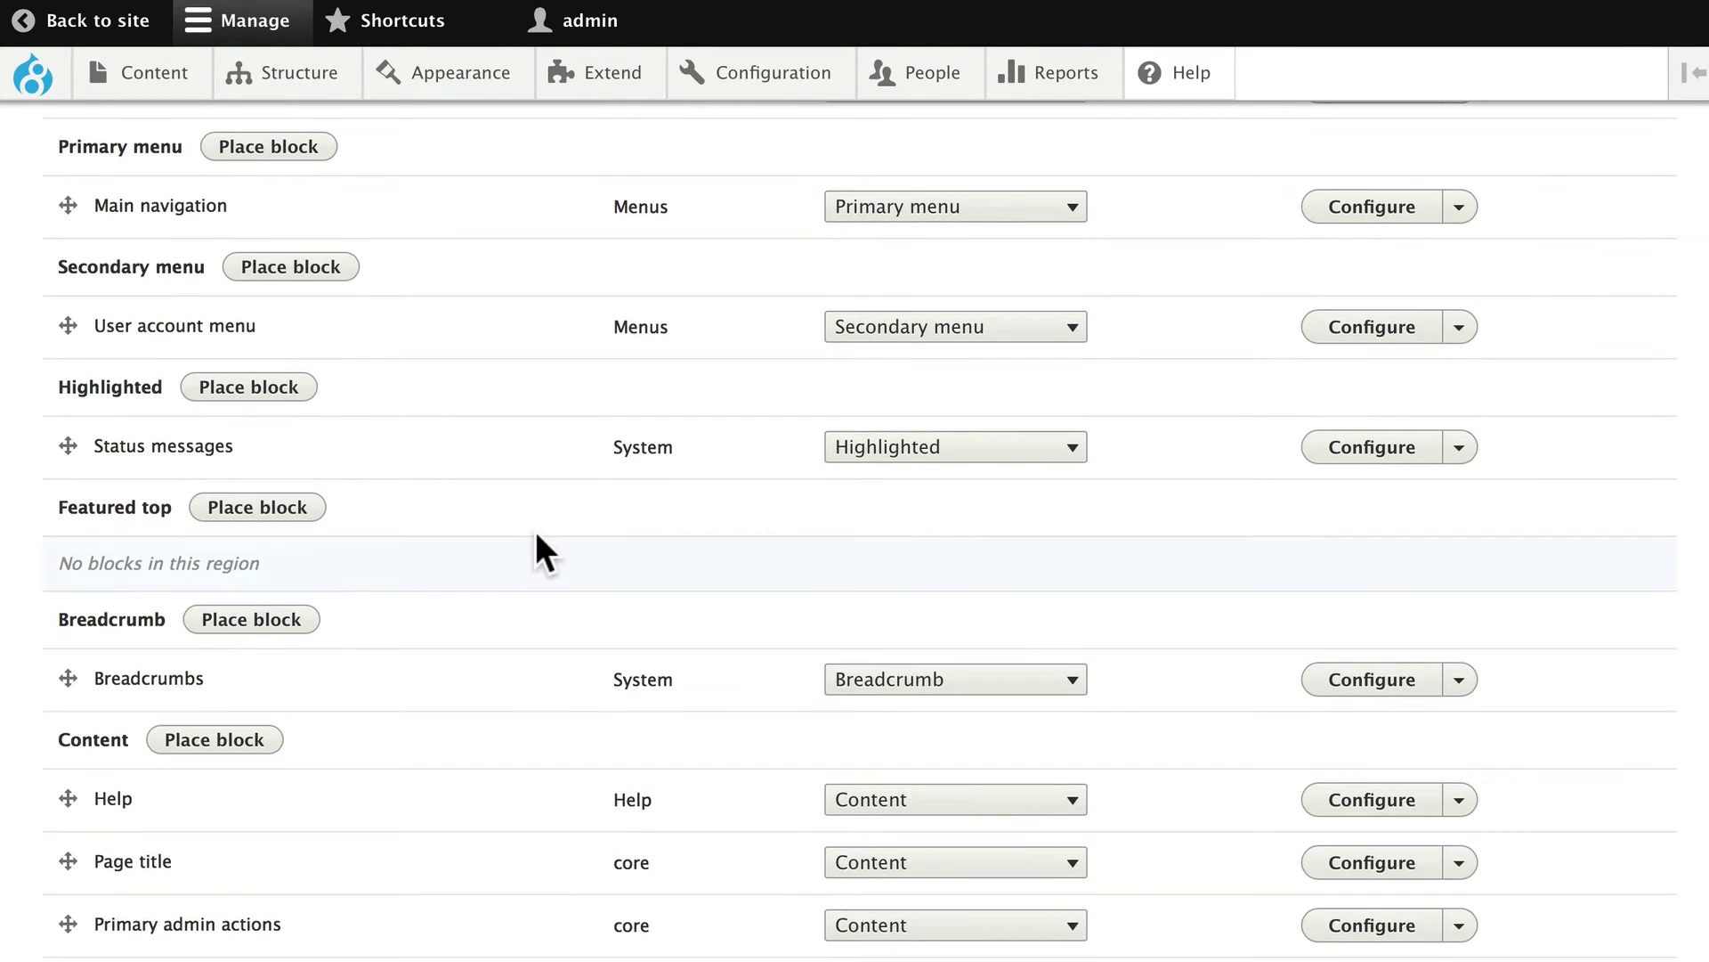
pyautogui.scroll(-6, 536, 530)
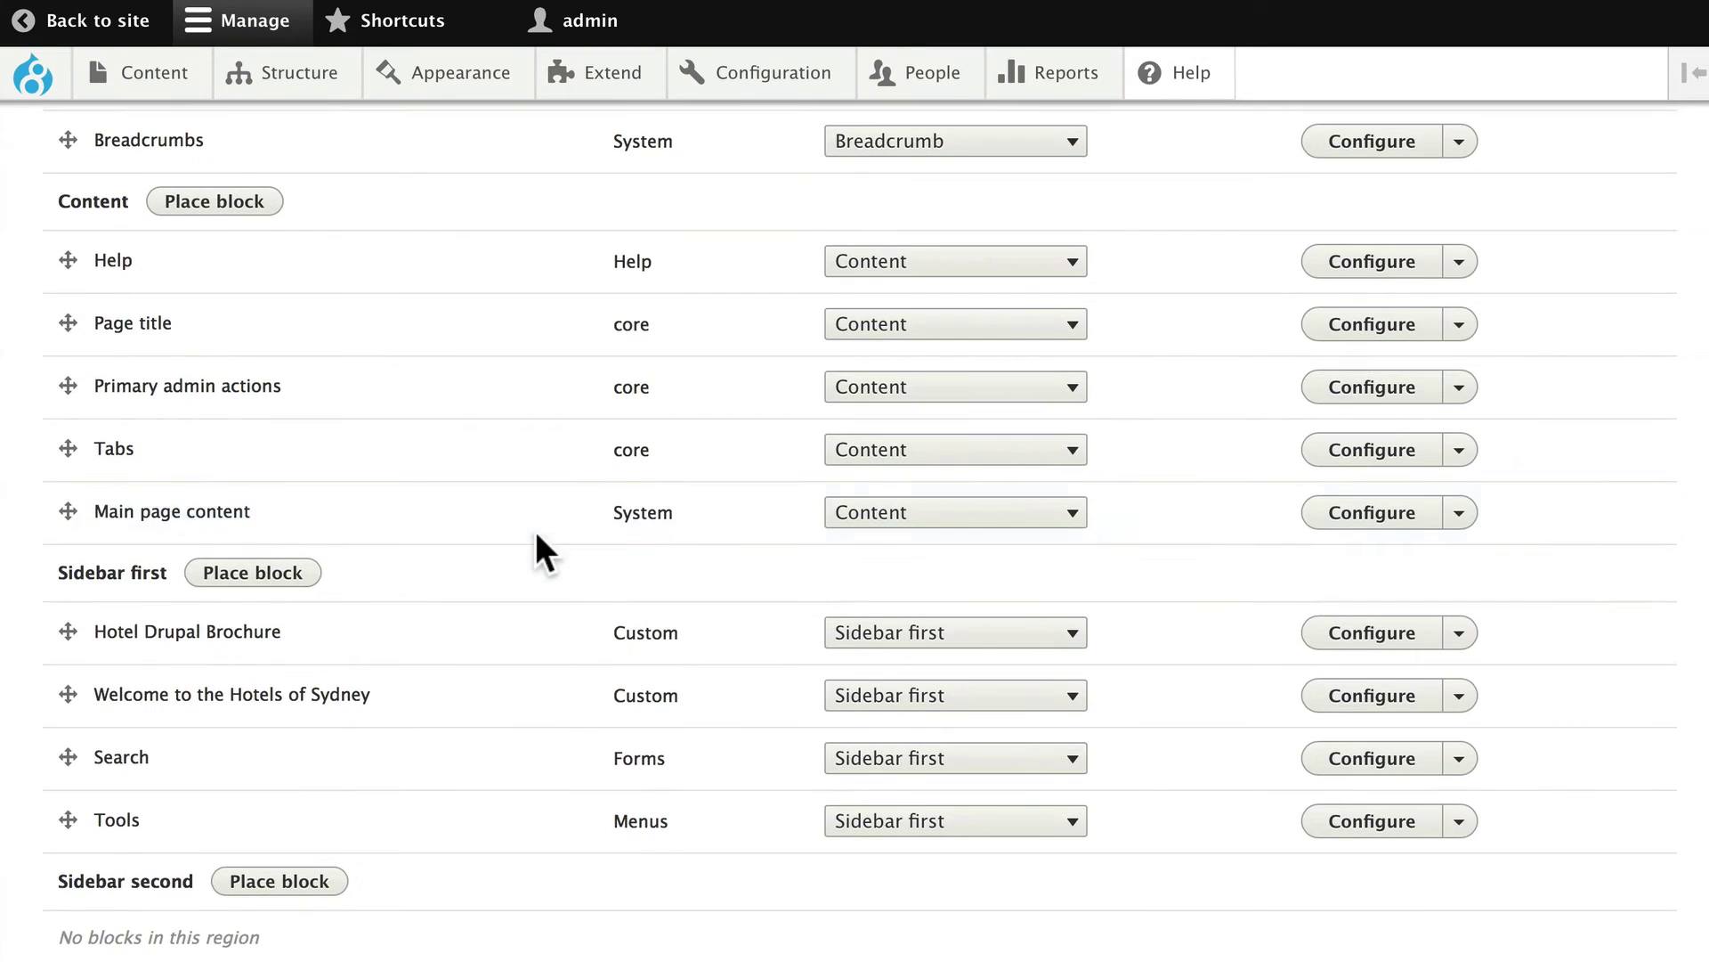
pyautogui.click(246, 575)
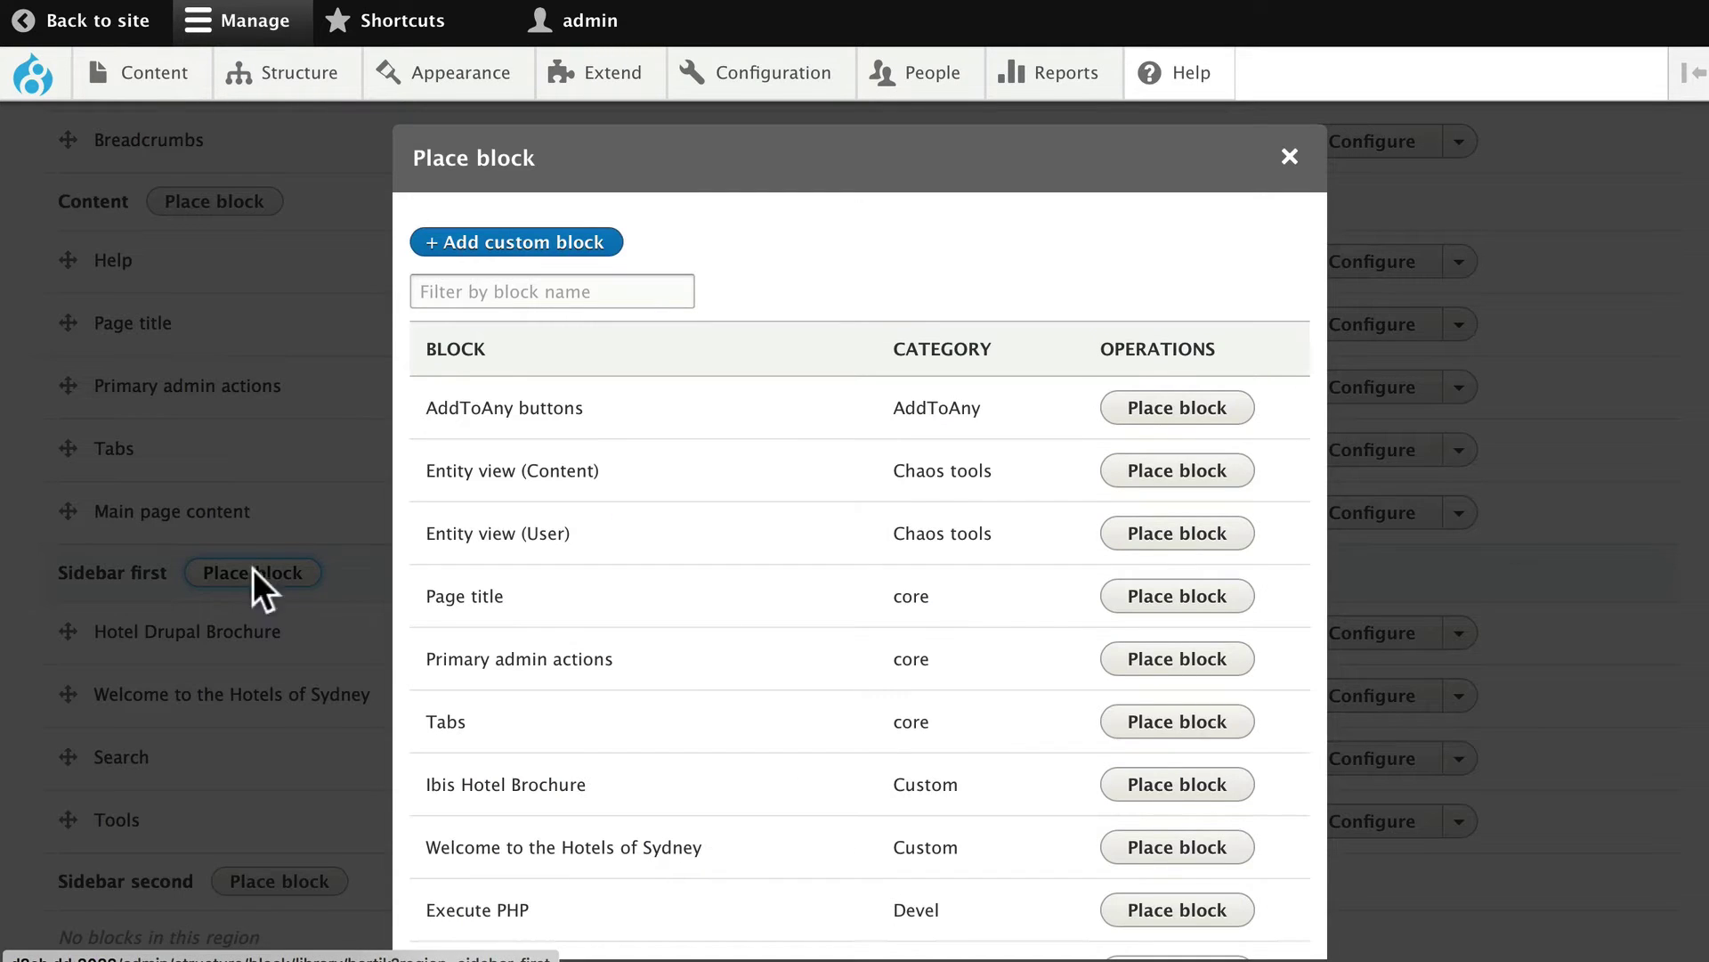
pyautogui.scroll(-5, 665, 577)
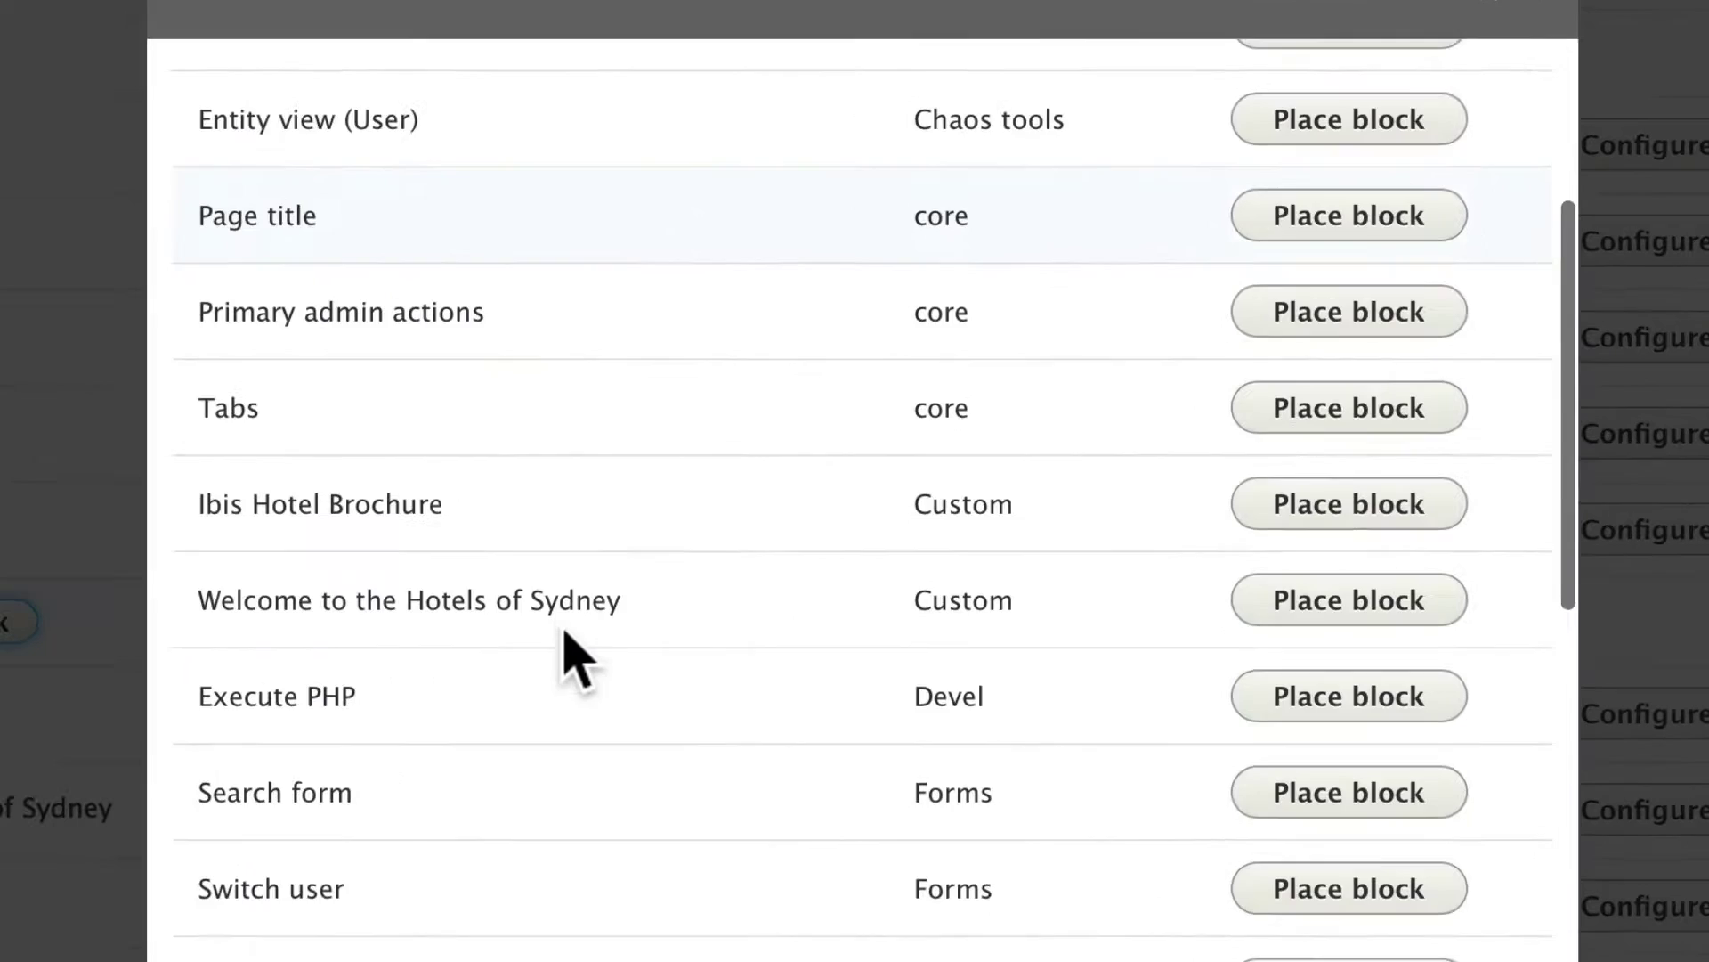
pyautogui.scroll(-3, 570, 649)
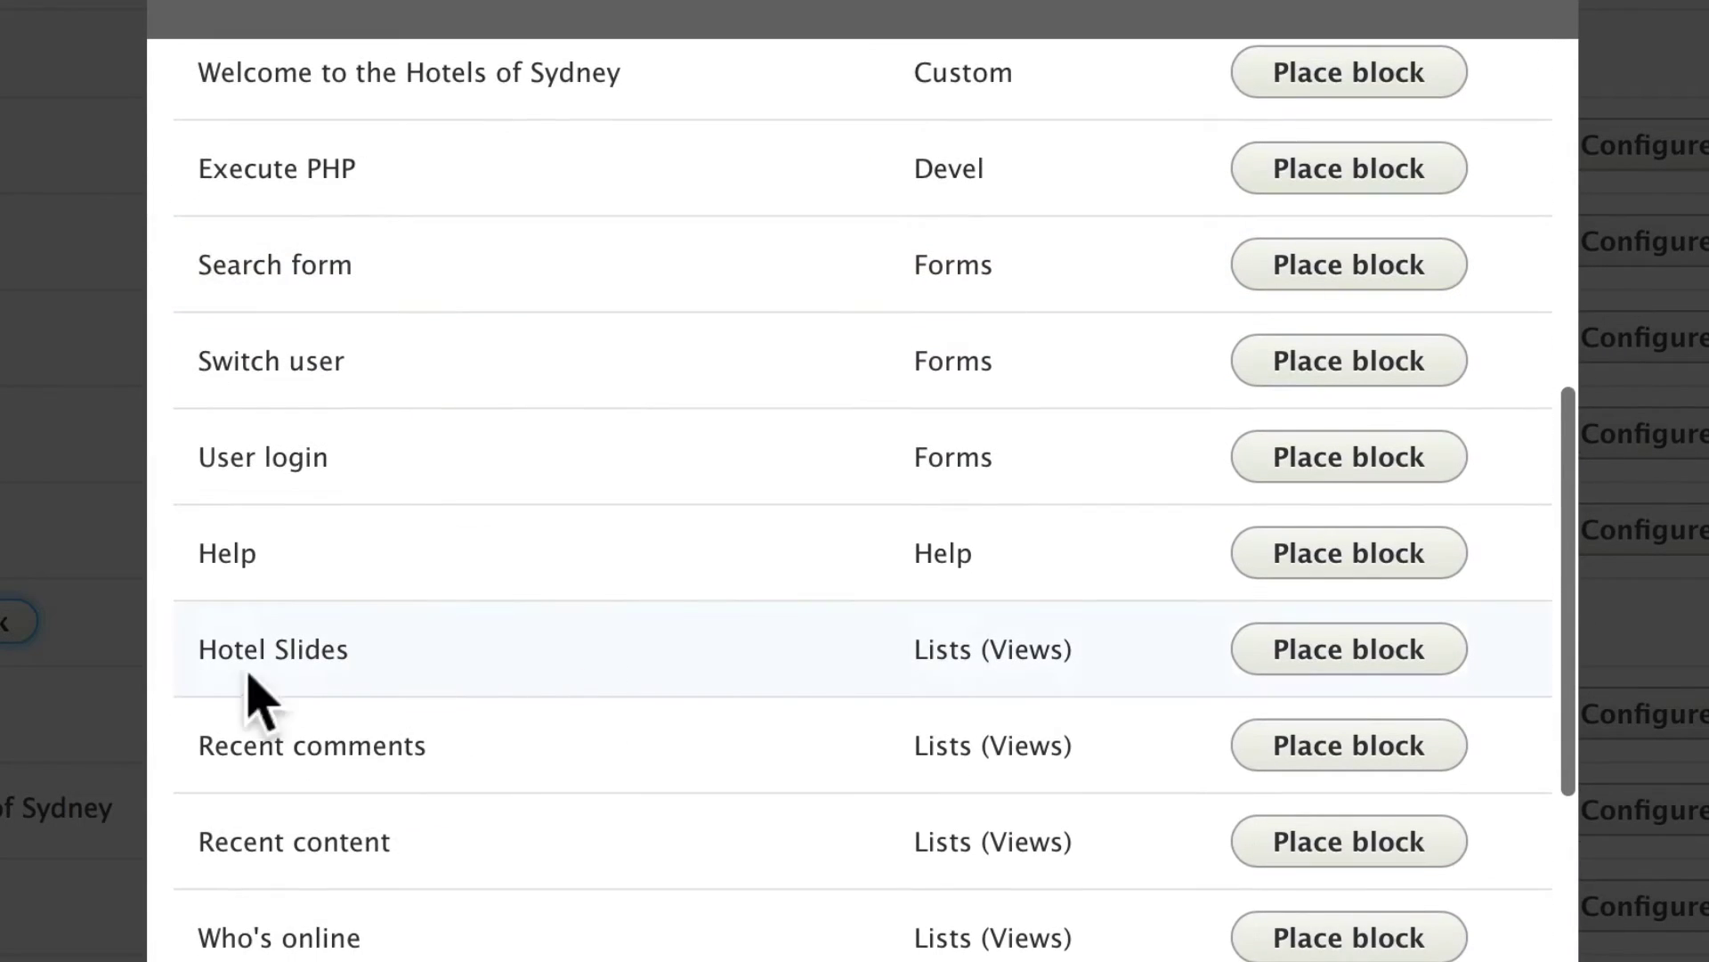
# Place Hotel Slides in Sidebar first for Hotels content only, then save the block layout.
pyautogui.click(1360, 655)
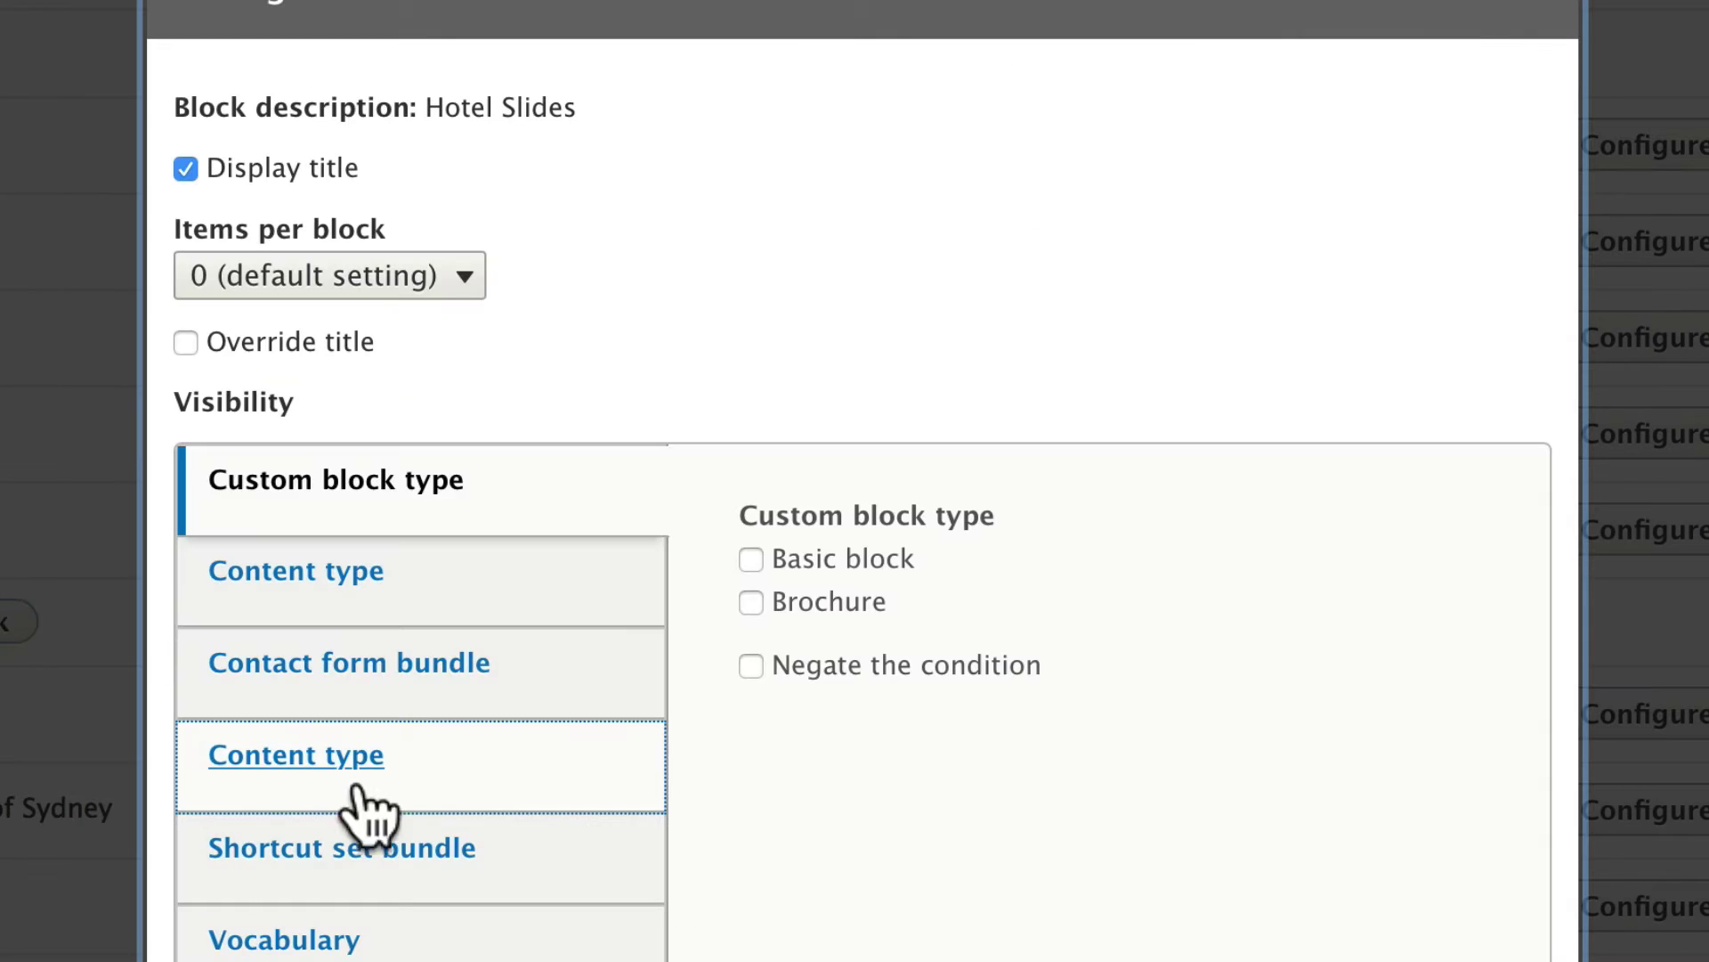
pyautogui.click(277, 758)
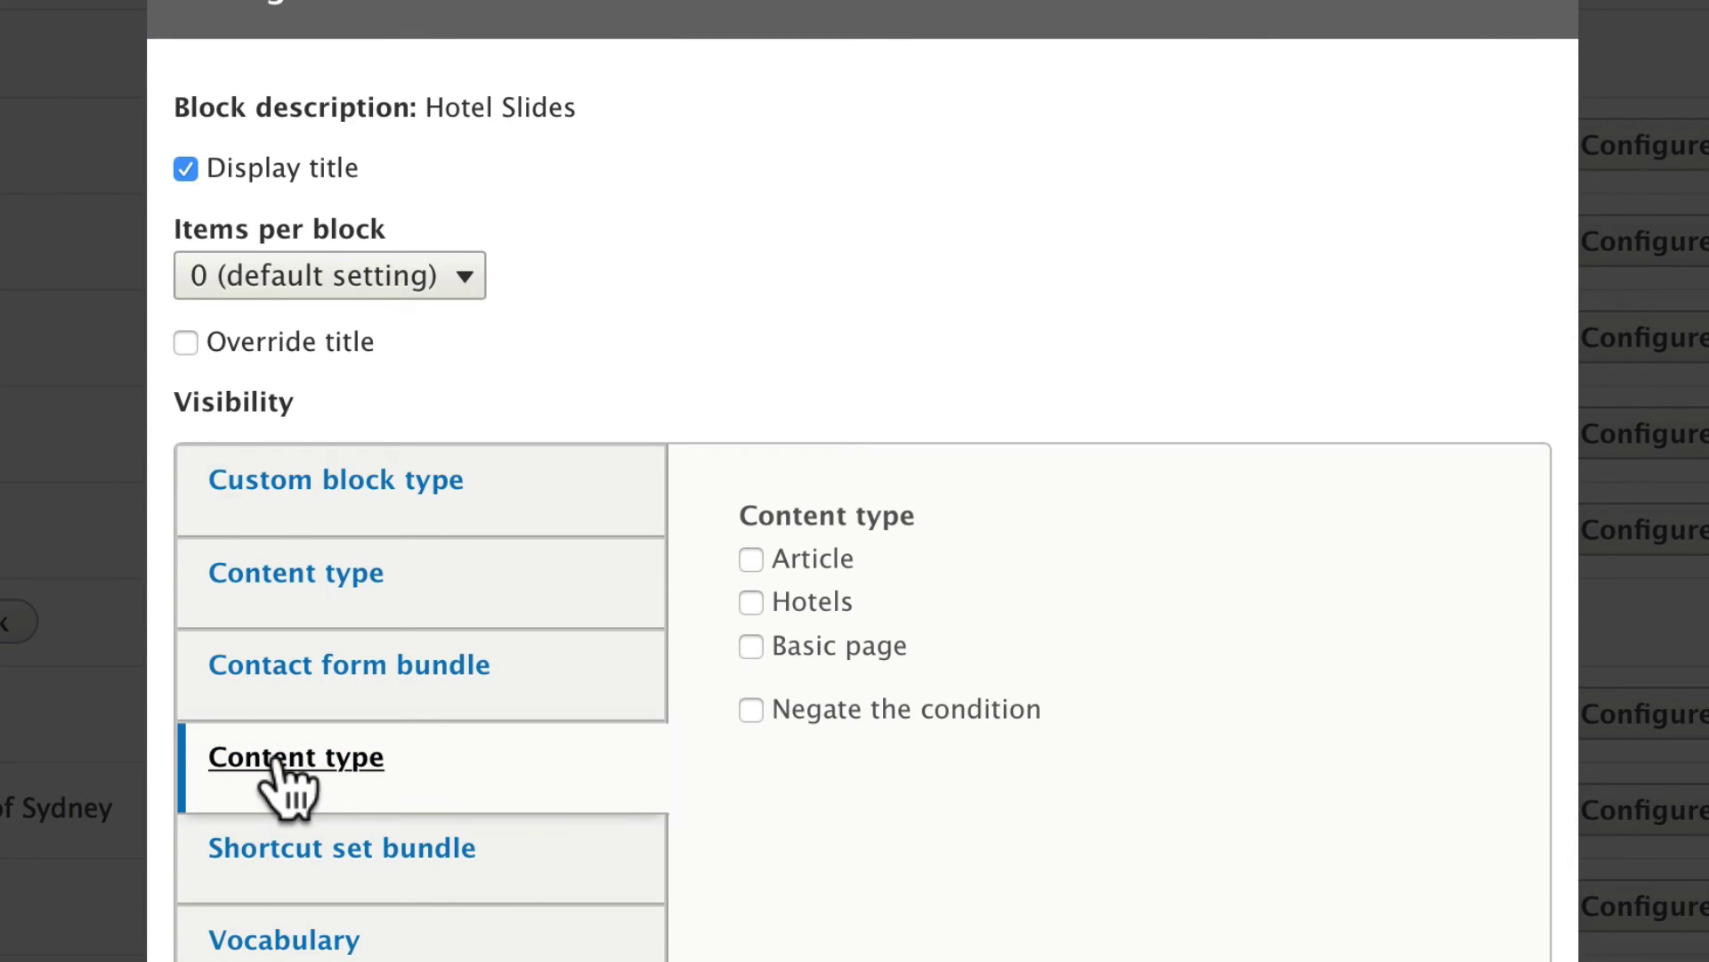
pyautogui.click(750, 604)
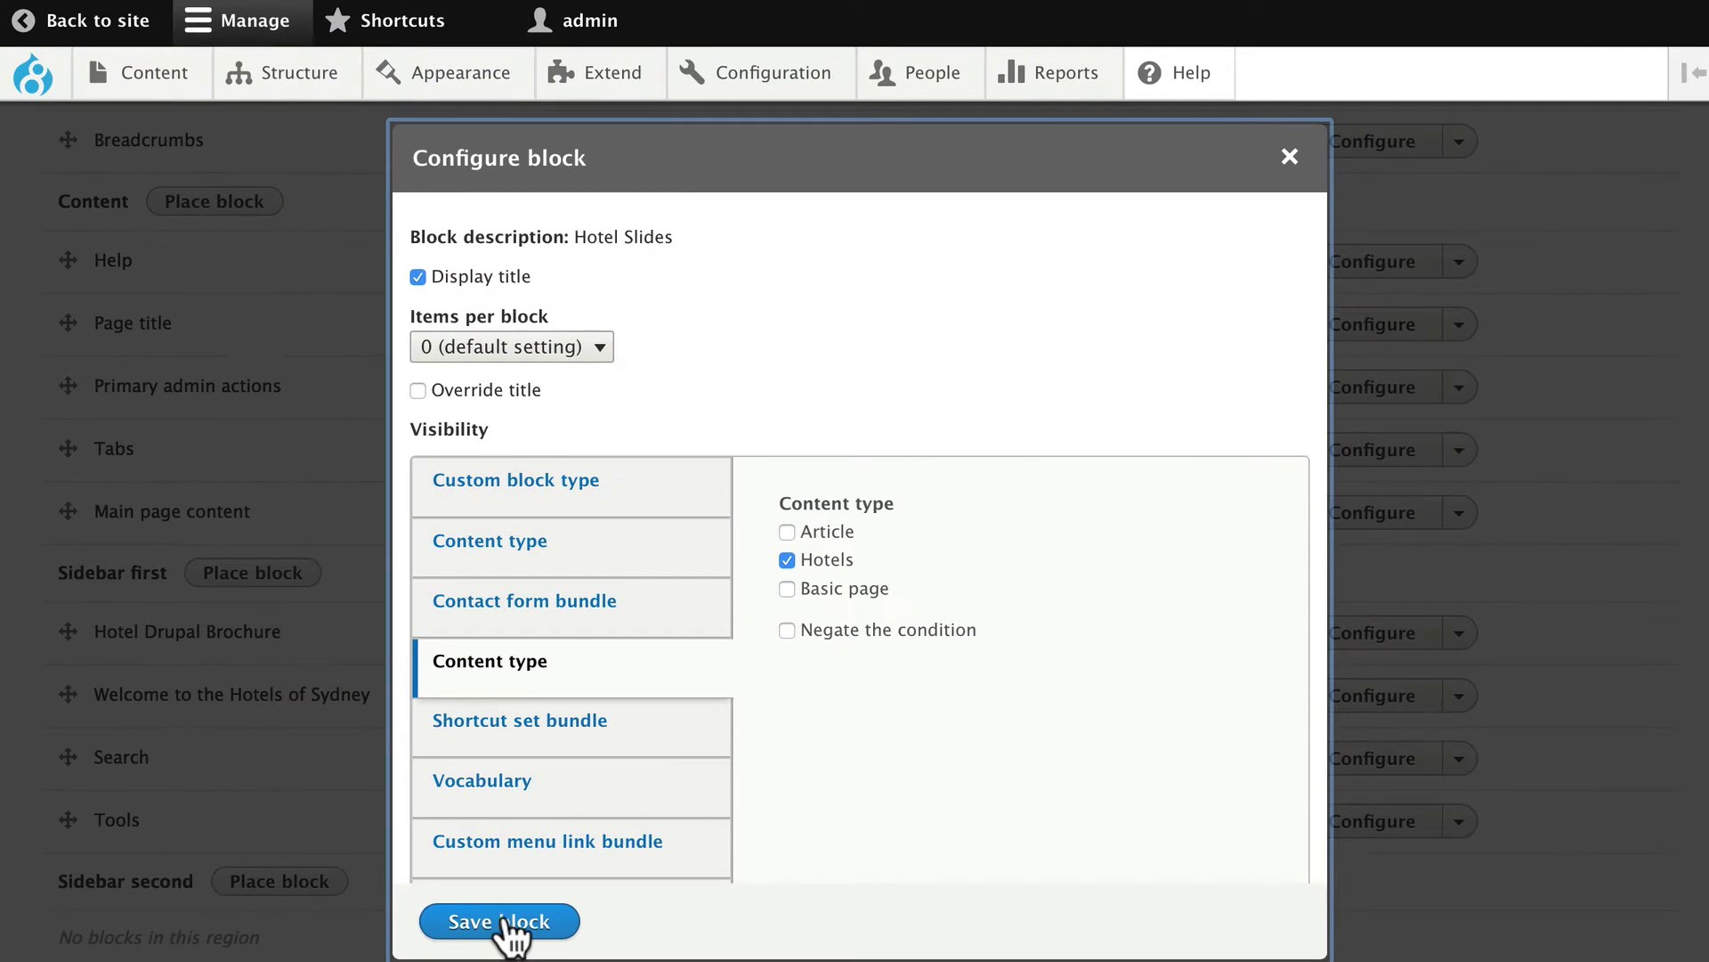
pyautogui.click(509, 923)
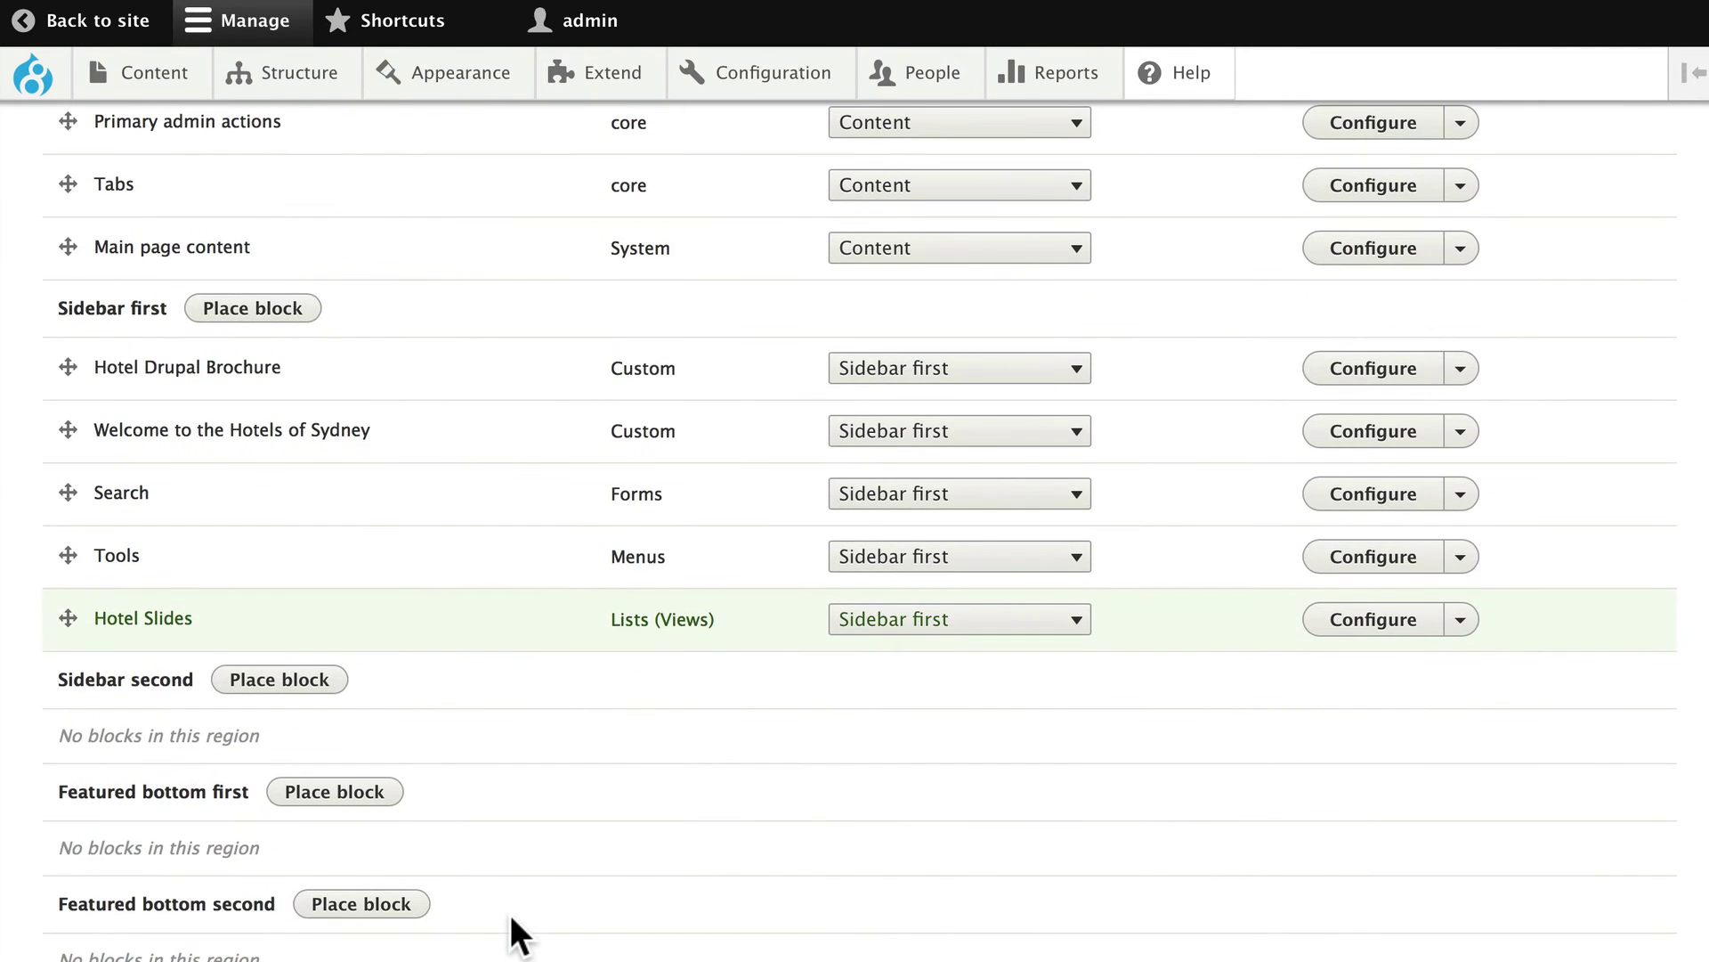
pyautogui.scroll(-10, 510, 916)
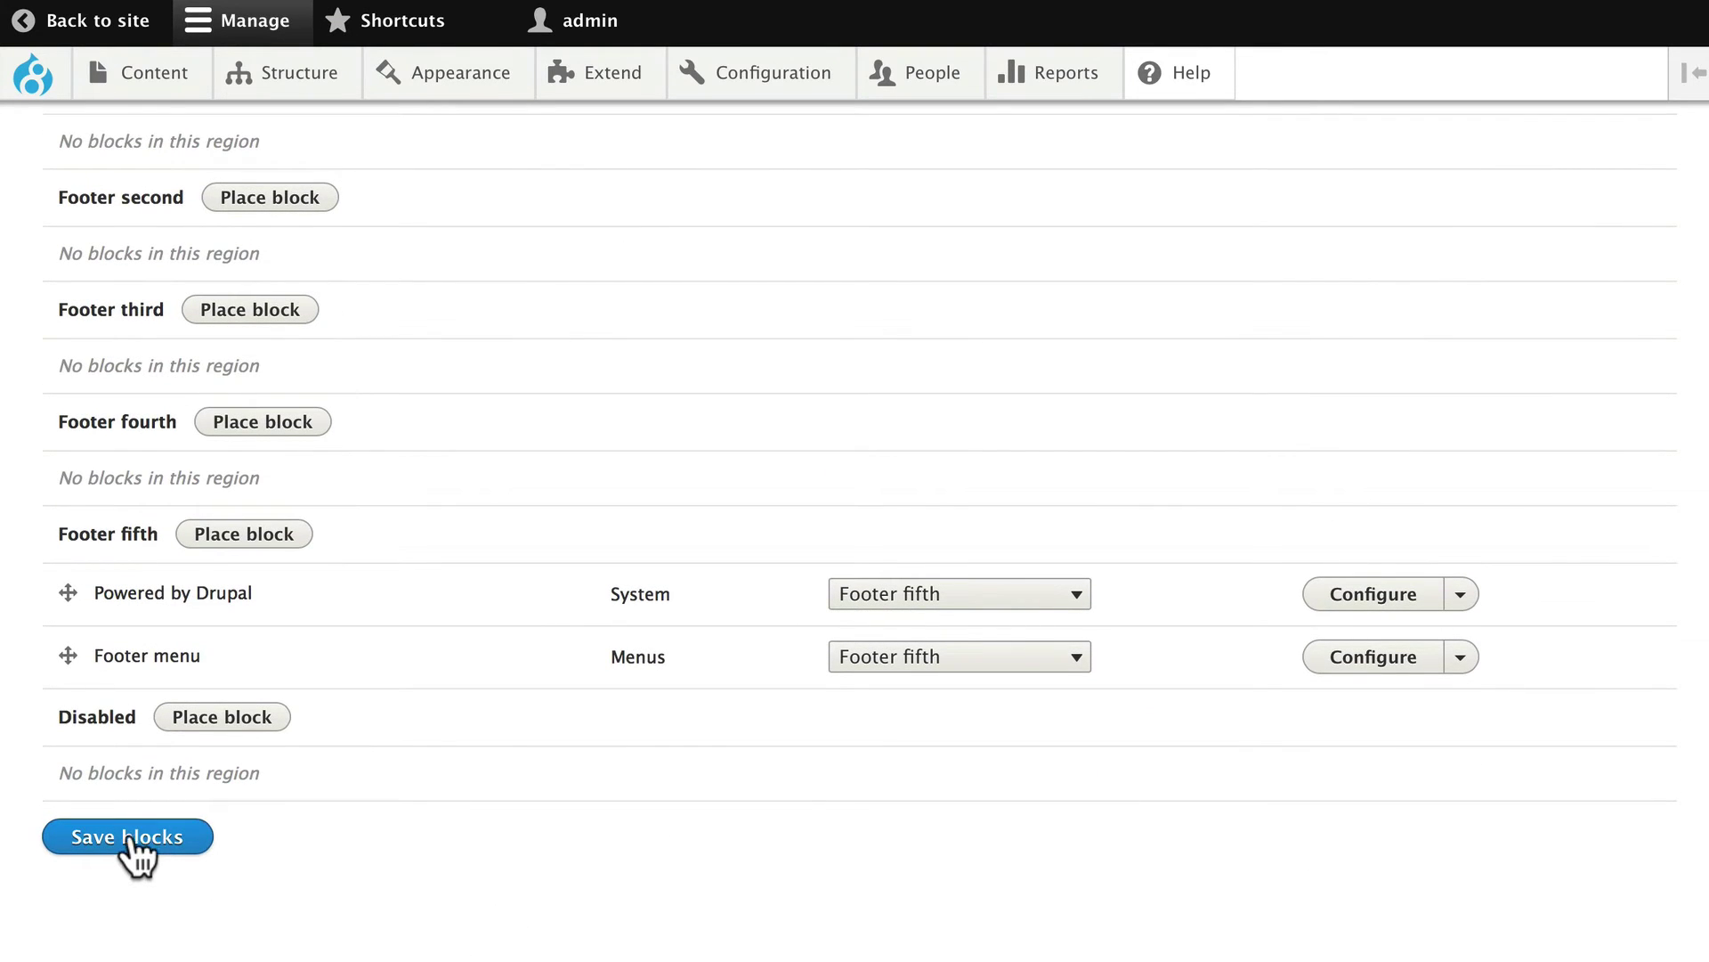
pyautogui.click(136, 853)
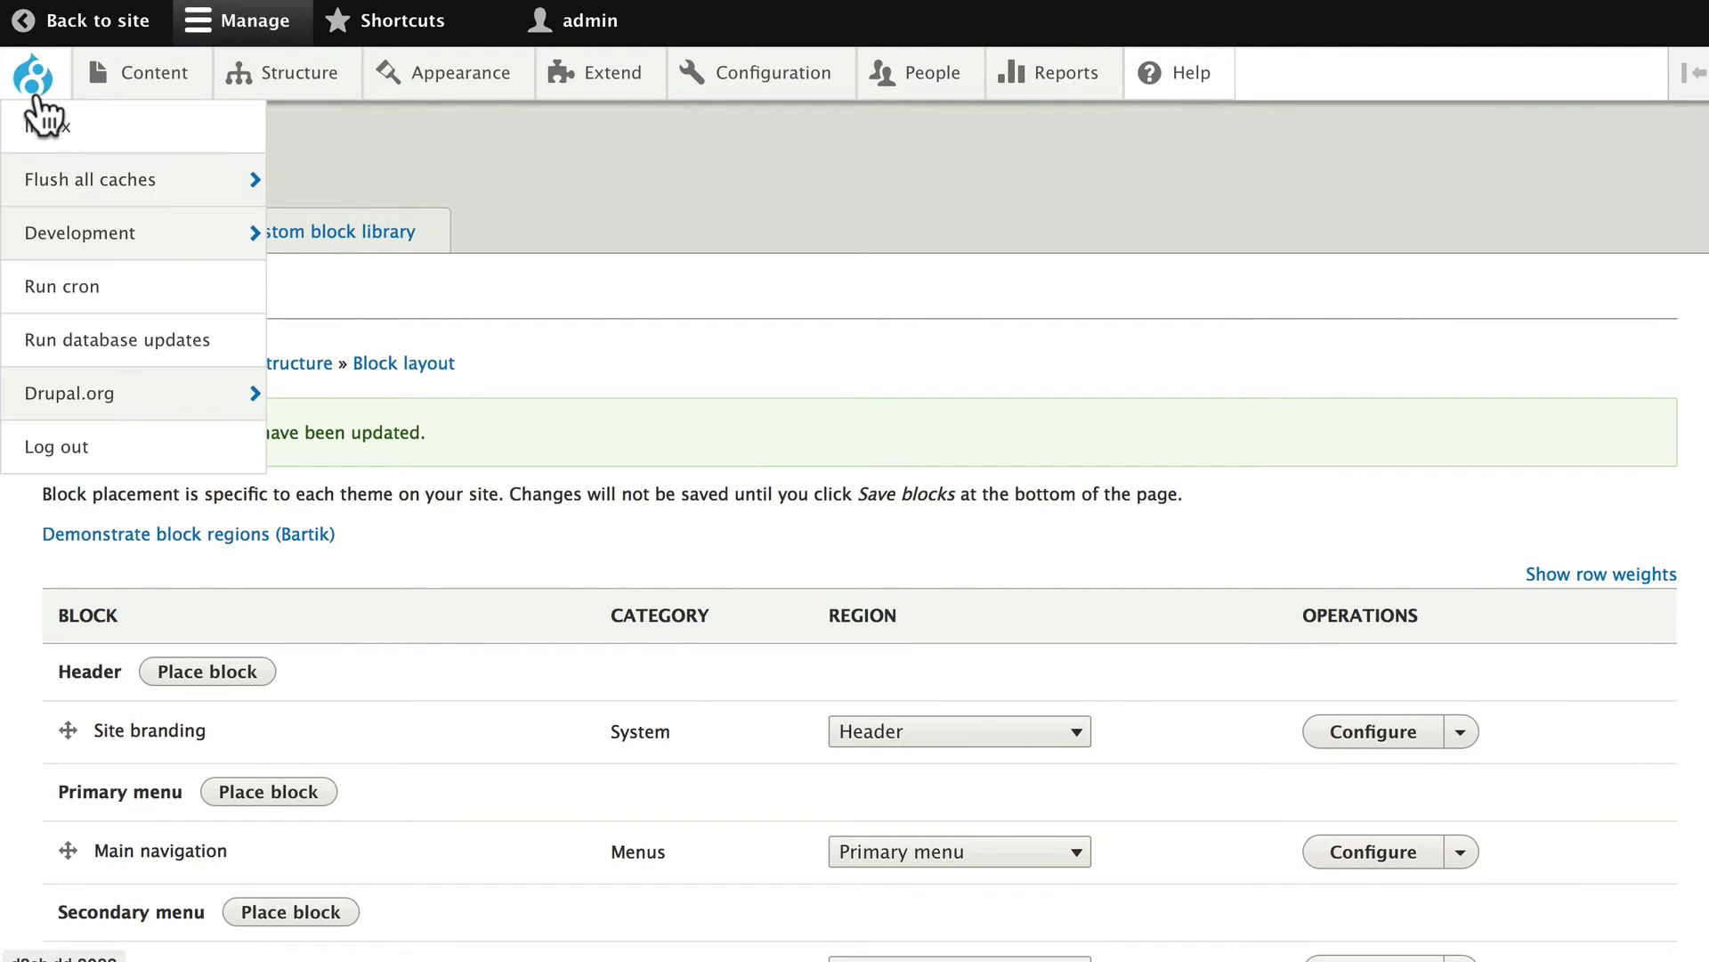
# Go via the front page to the Content list showing Hotel Drupal and Adipiscing Distineo.
pyautogui.click(34, 80)
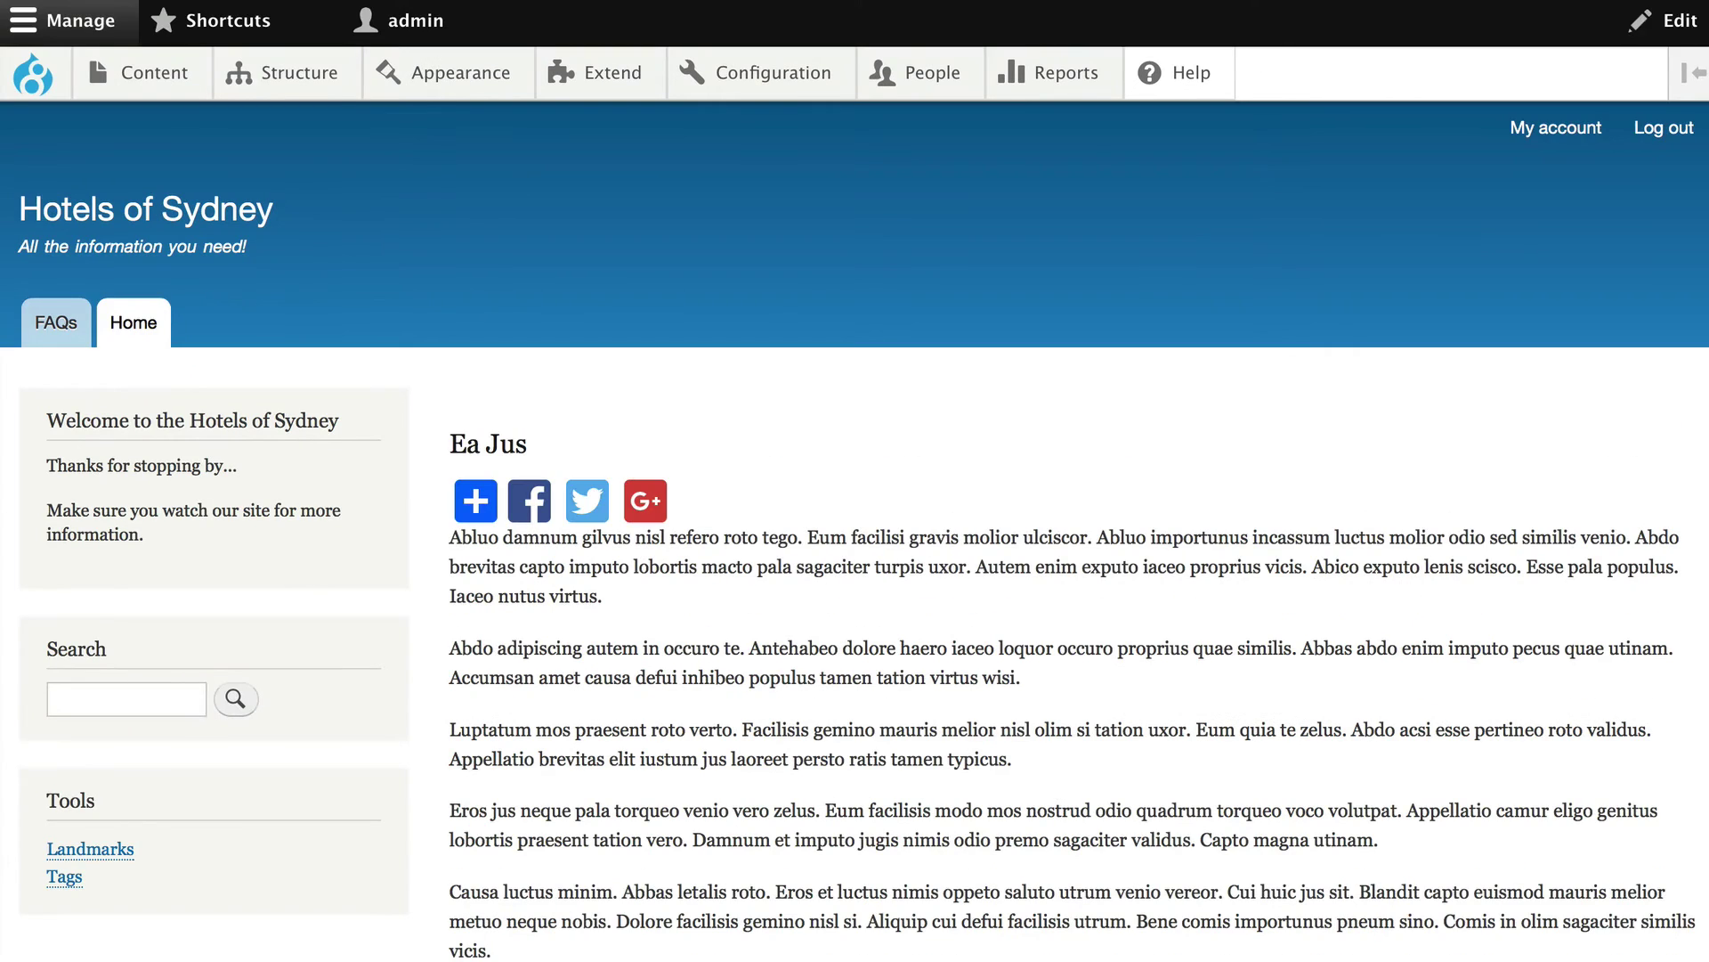
pyautogui.moveTo(153, 73)
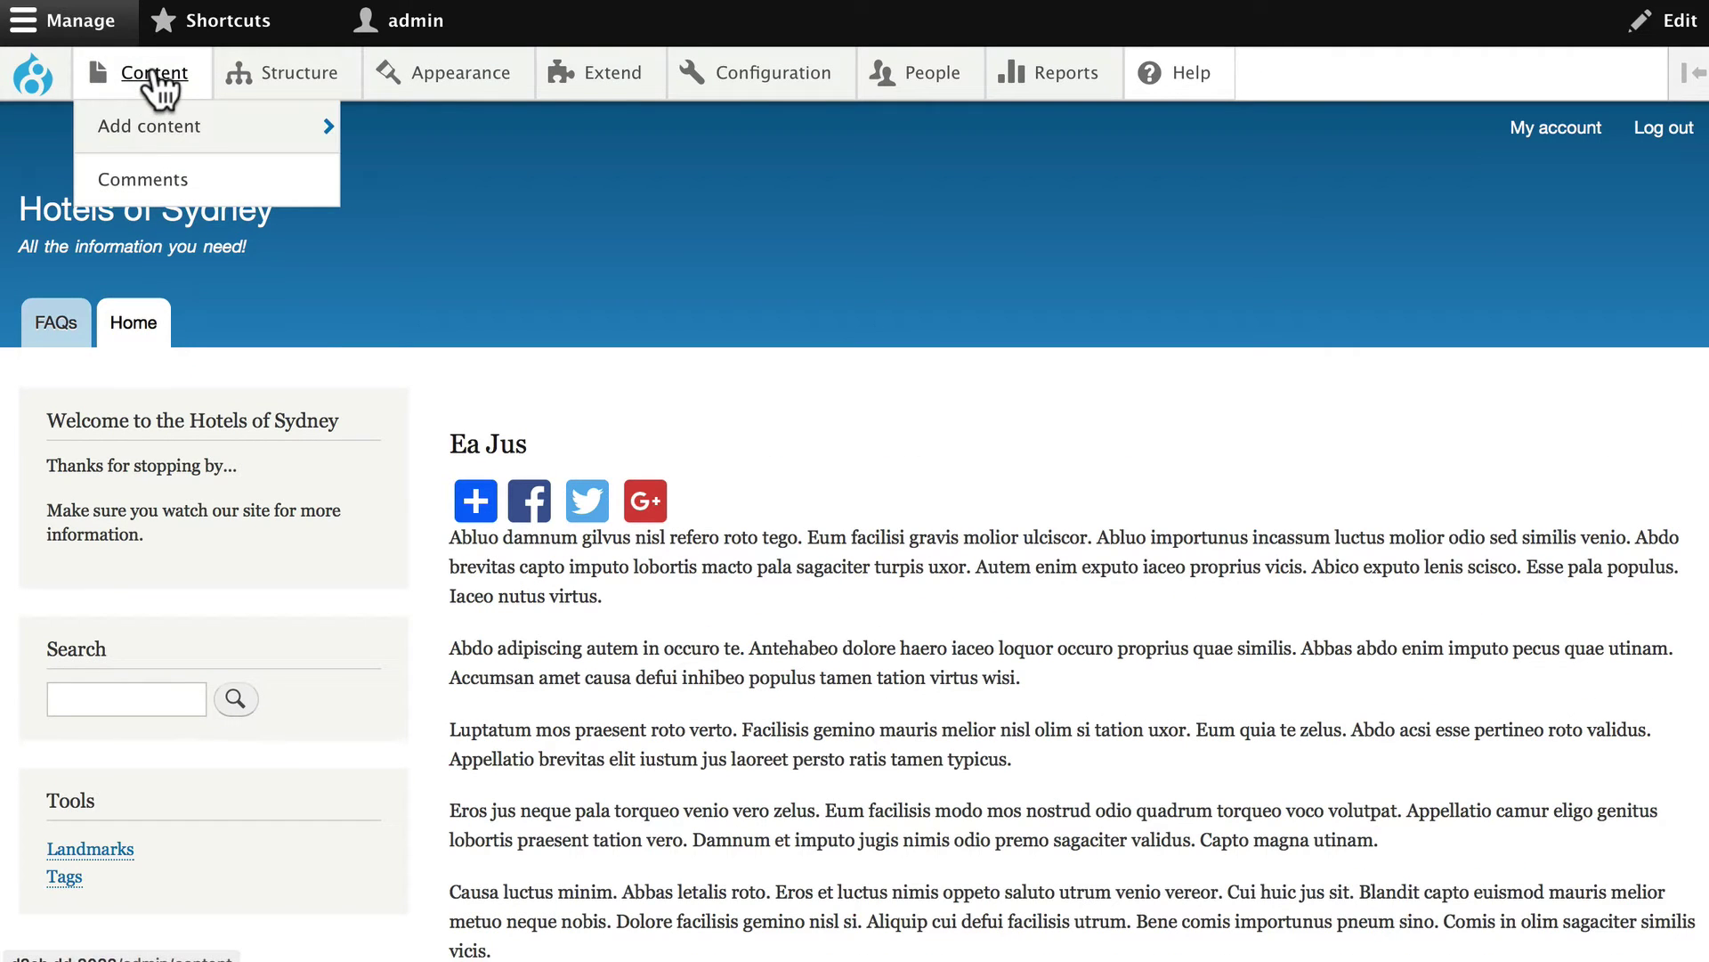
pyautogui.click(153, 75)
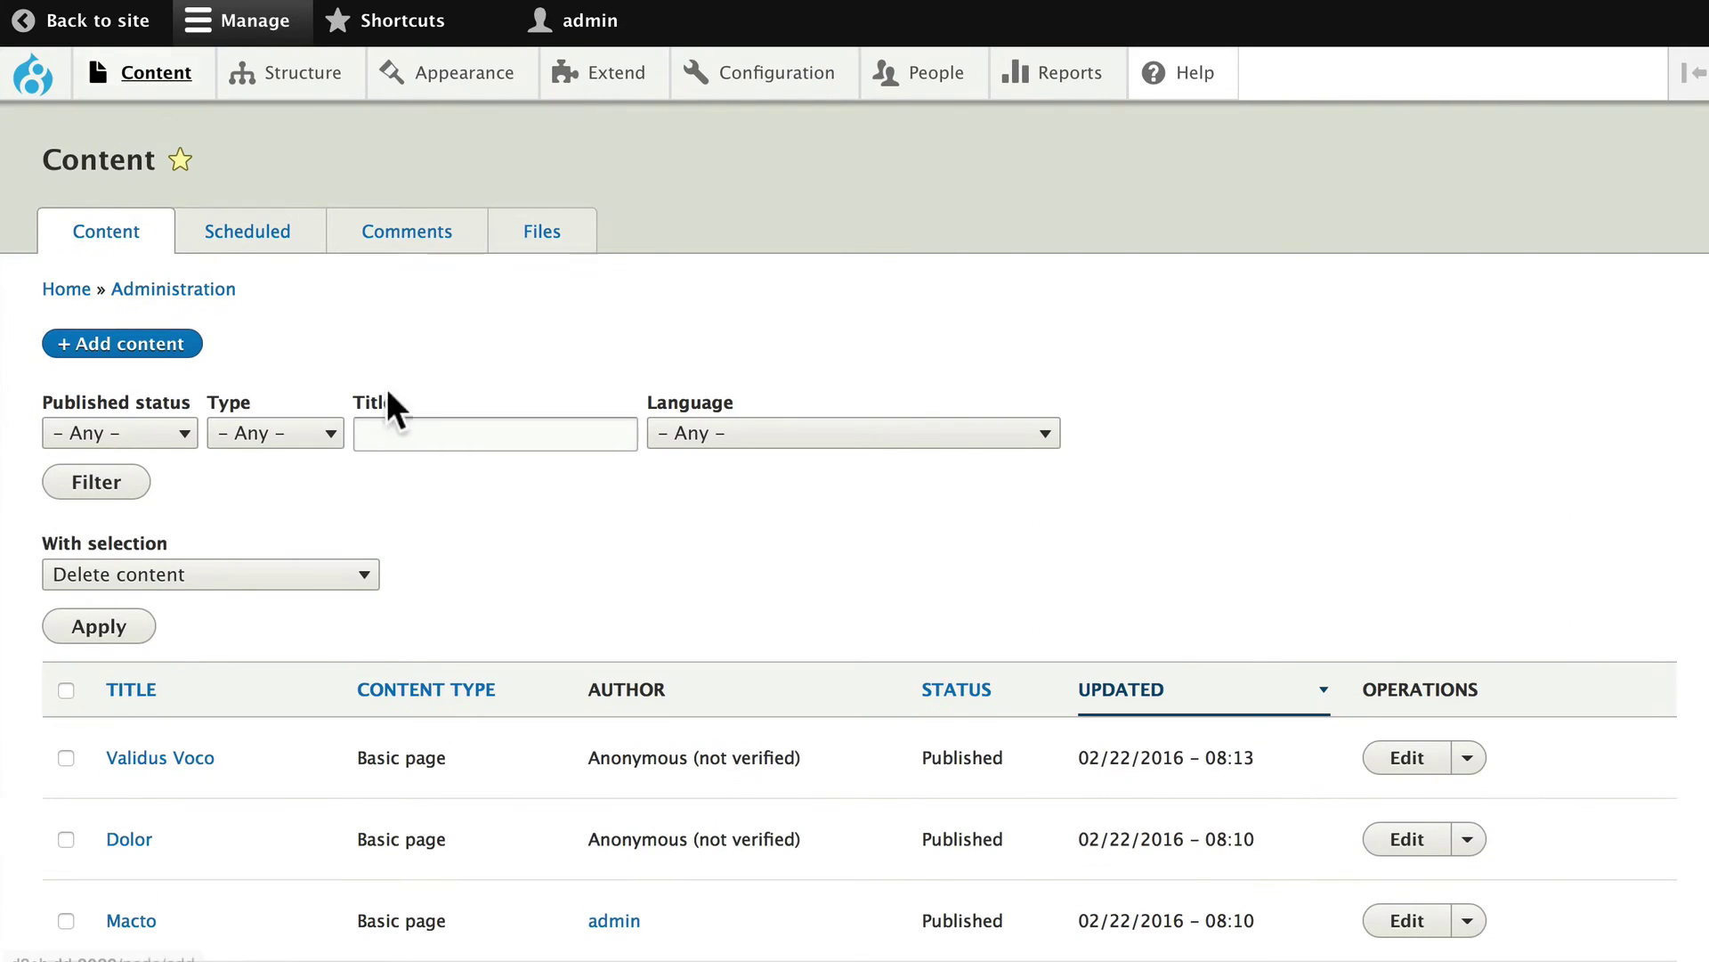
pyautogui.scroll(-20, 316, 648)
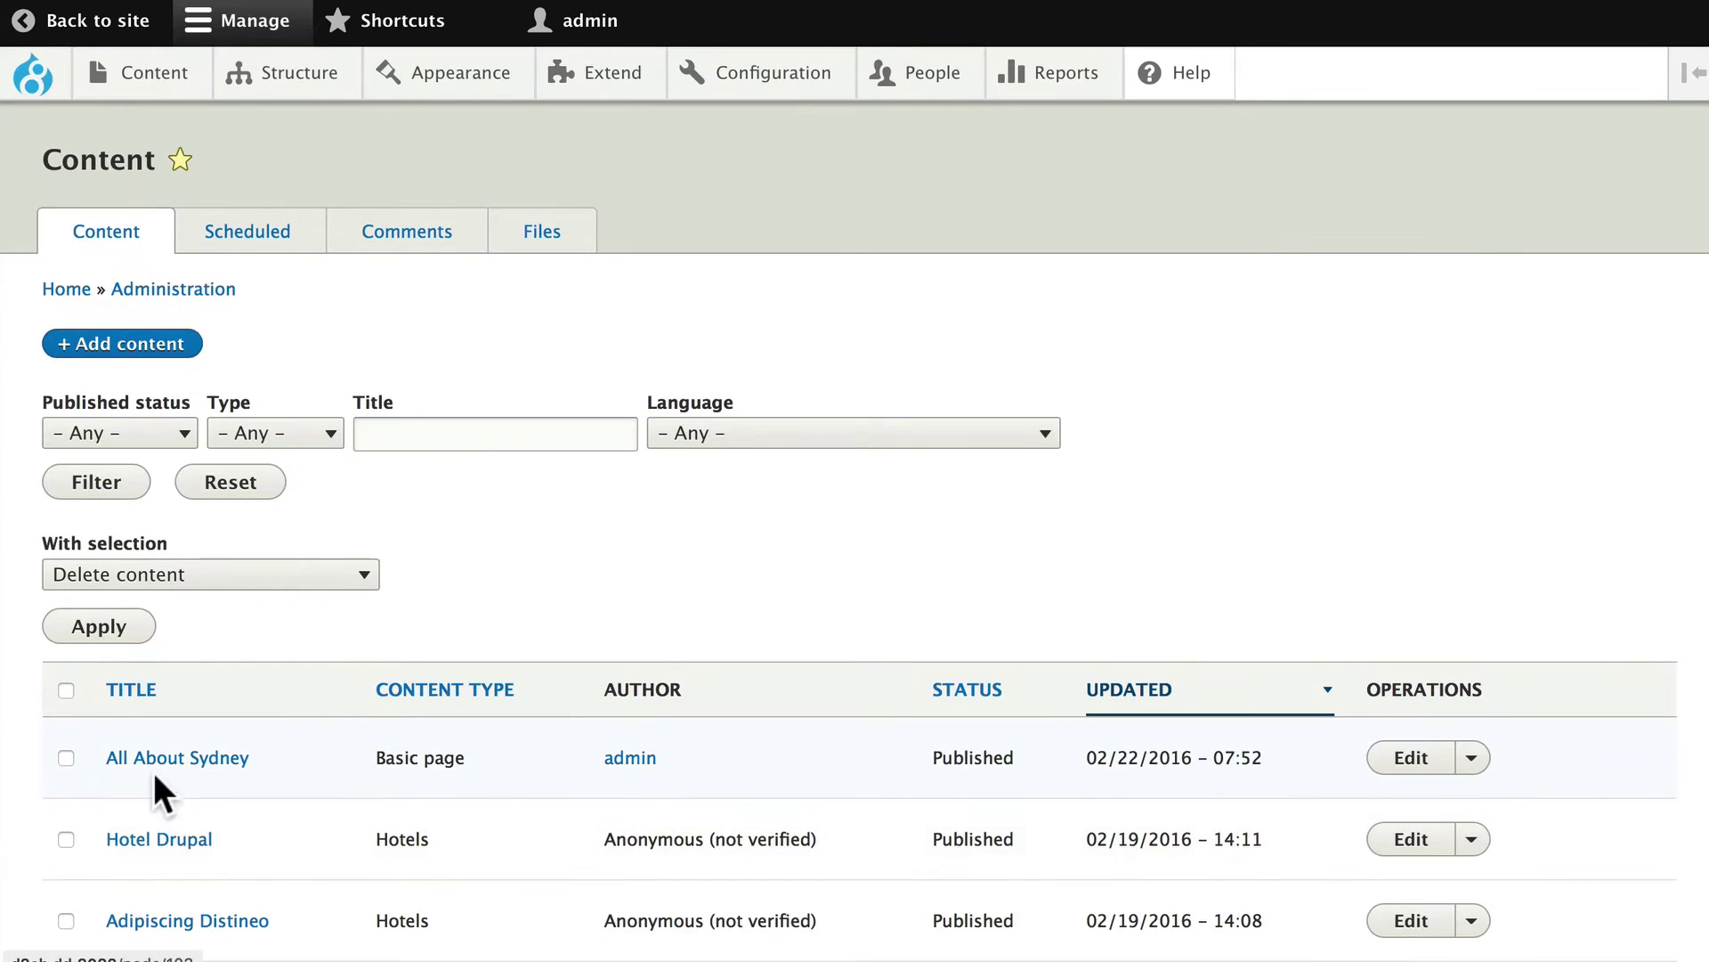
# Open the Hotel Drupal node page to check the Hotel Slides block in its sidebar.
pyautogui.click(144, 816)
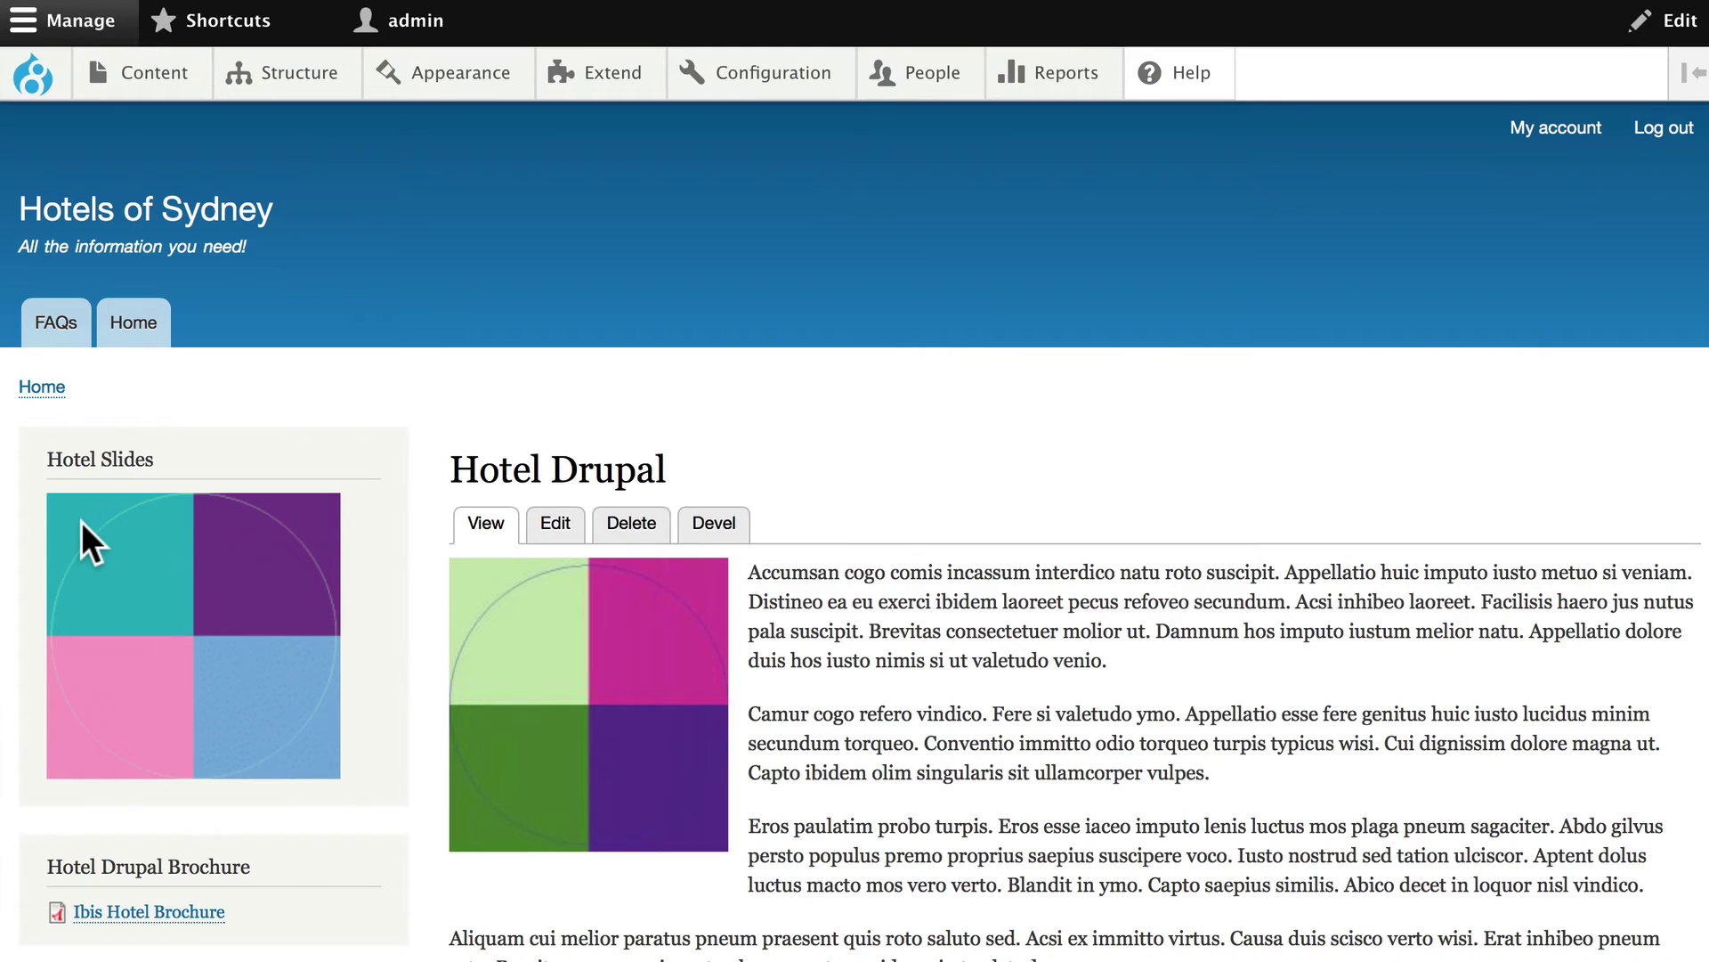
pyautogui.moveTo(78, 575)
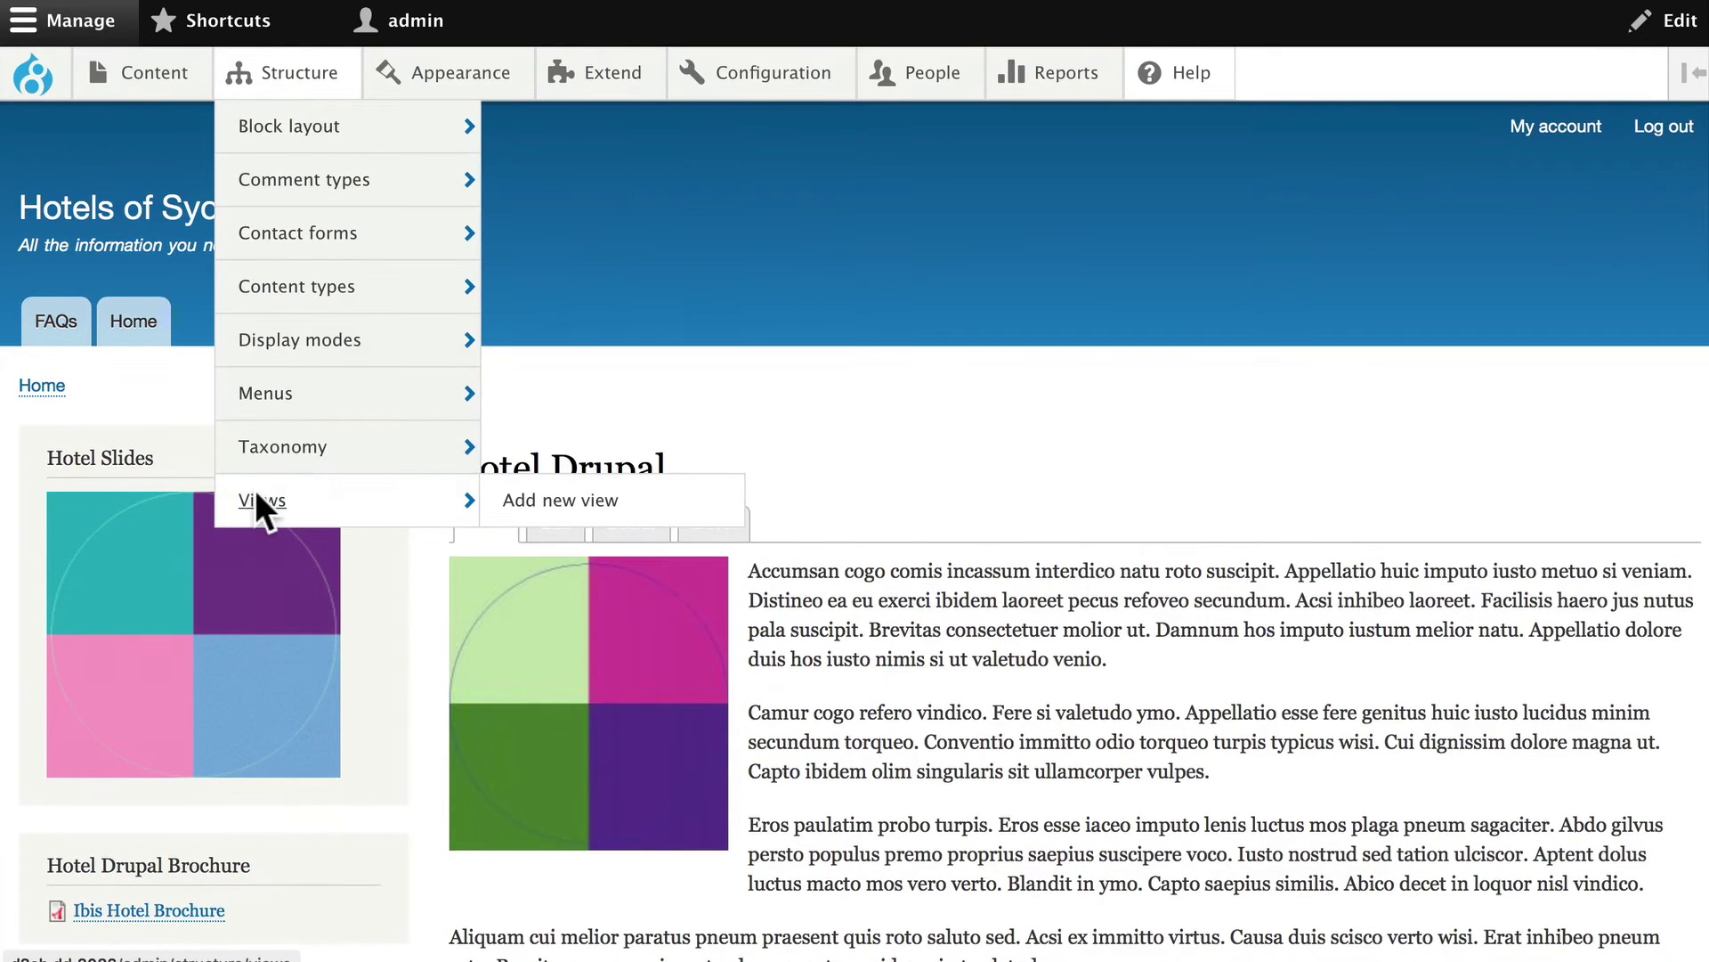
# Open the Hotel Slides view's slideshow format settings to find the jQuery Cycle plugin installation note.
pyautogui.click(254, 492)
pyautogui.scroll(-15, 242, 627)
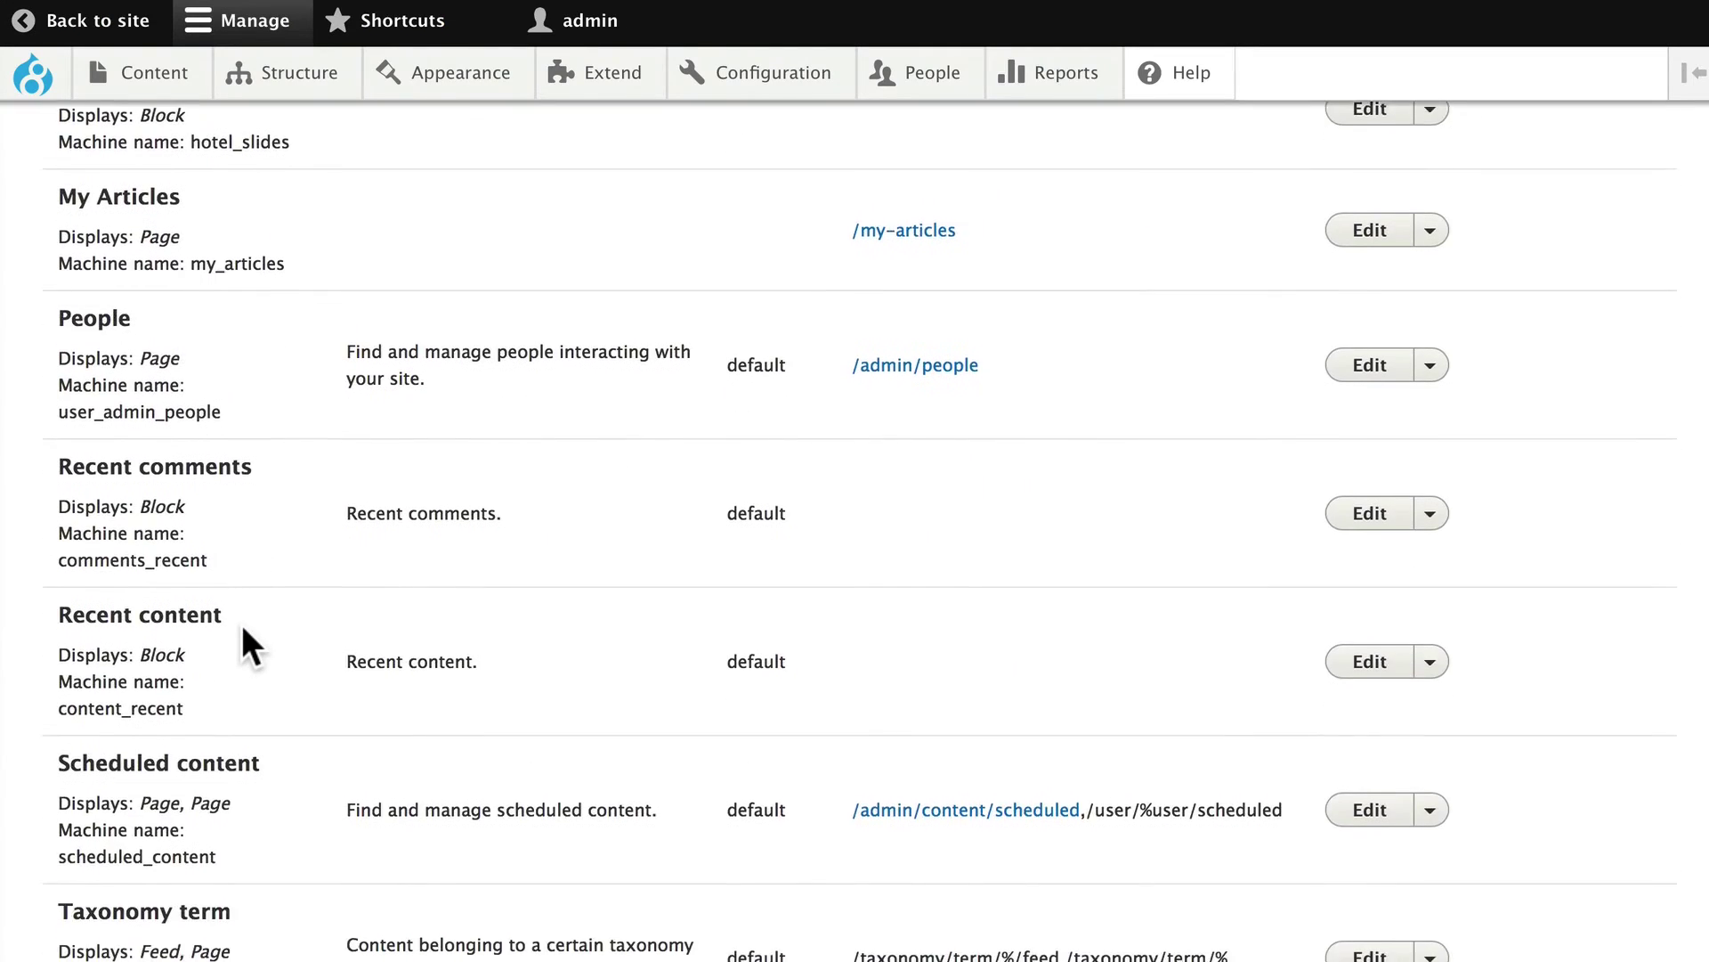
pyautogui.scroll(-2, 242, 639)
pyautogui.scroll(7, 242, 639)
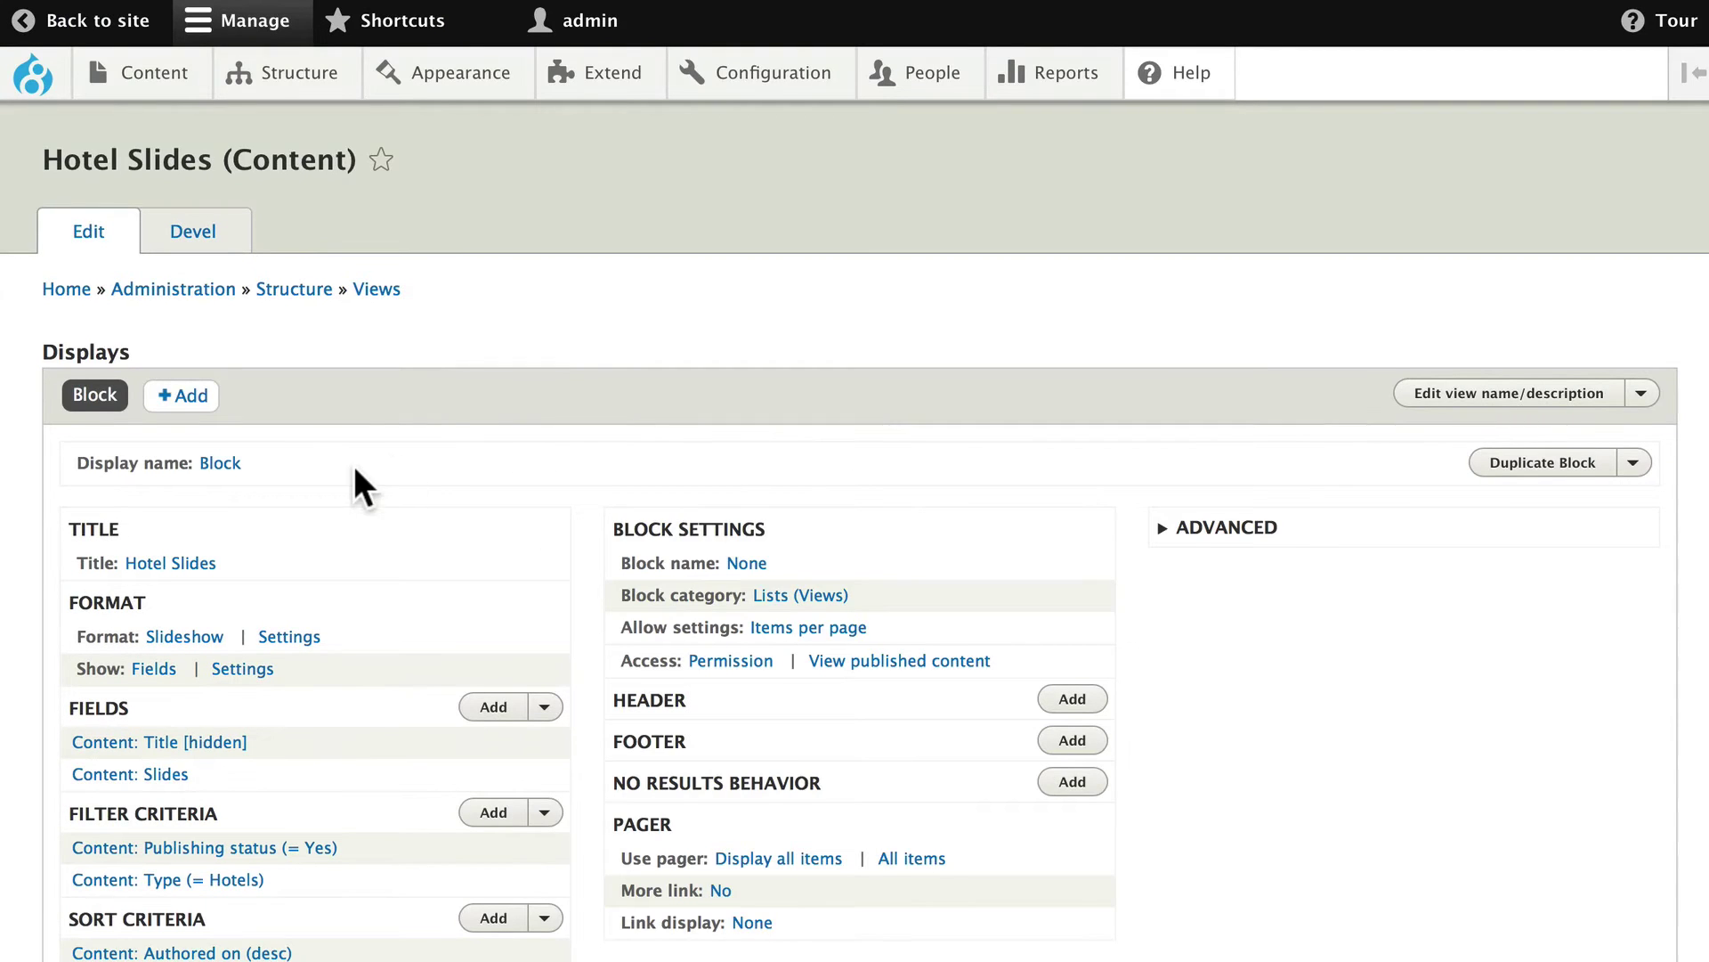
pyautogui.scroll(-2, 355, 469)
pyautogui.click(283, 465)
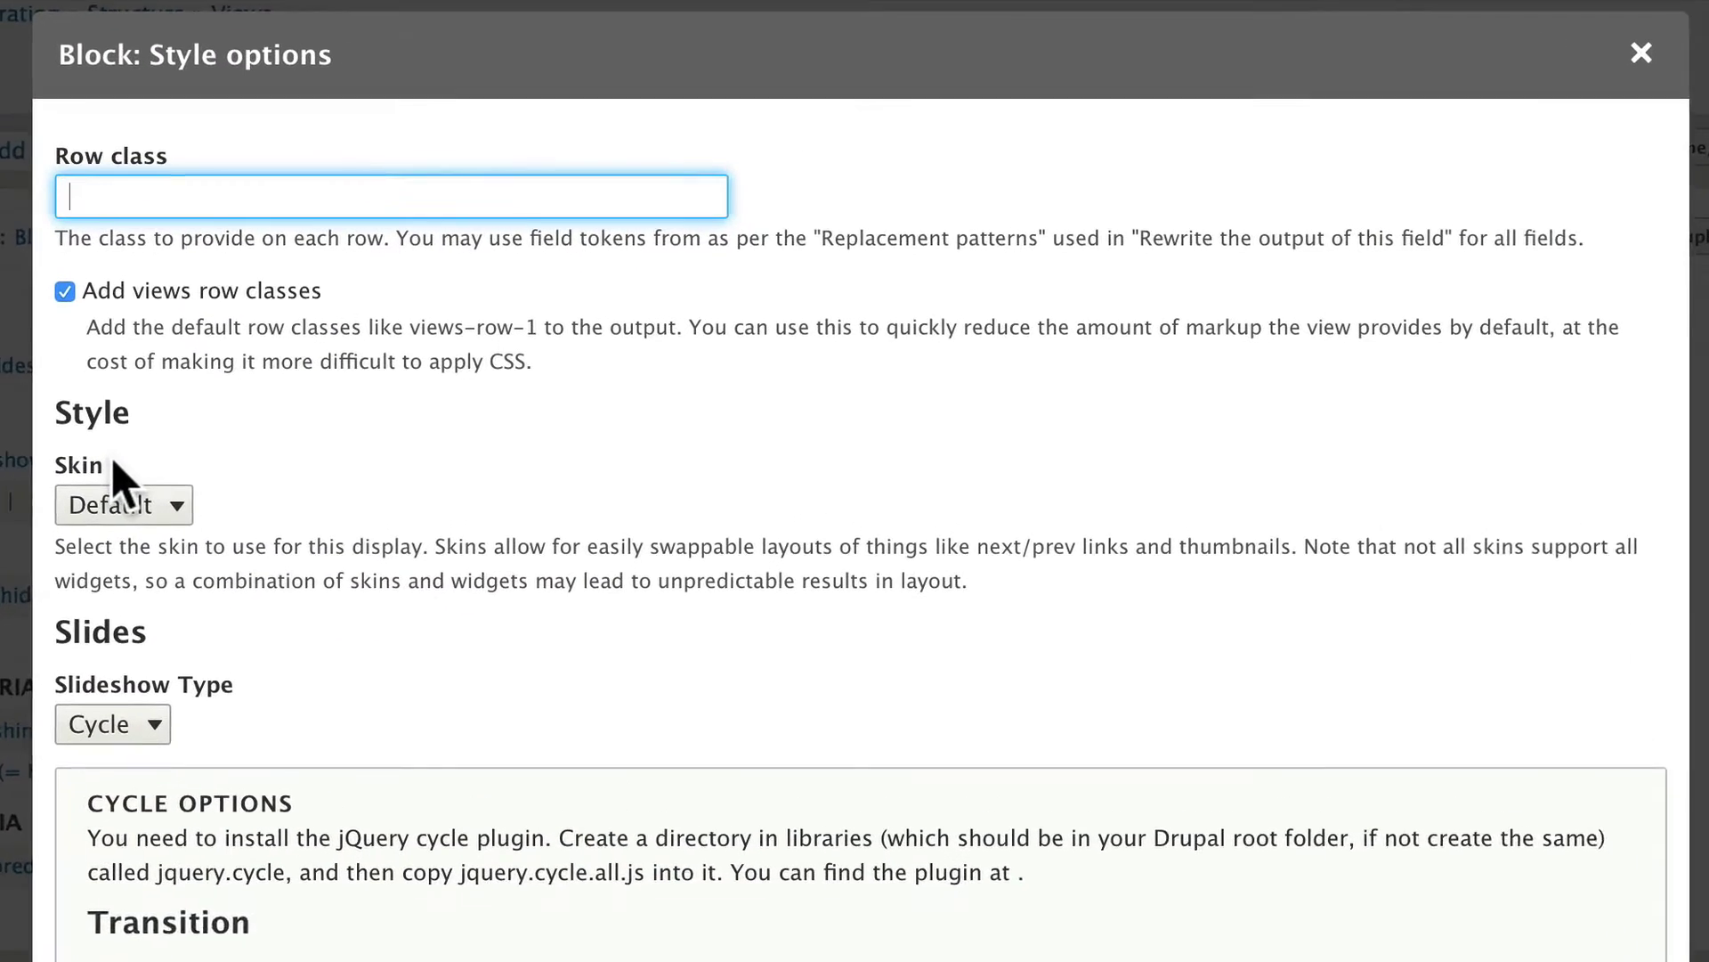
pyautogui.scroll(-5, 445, 552)
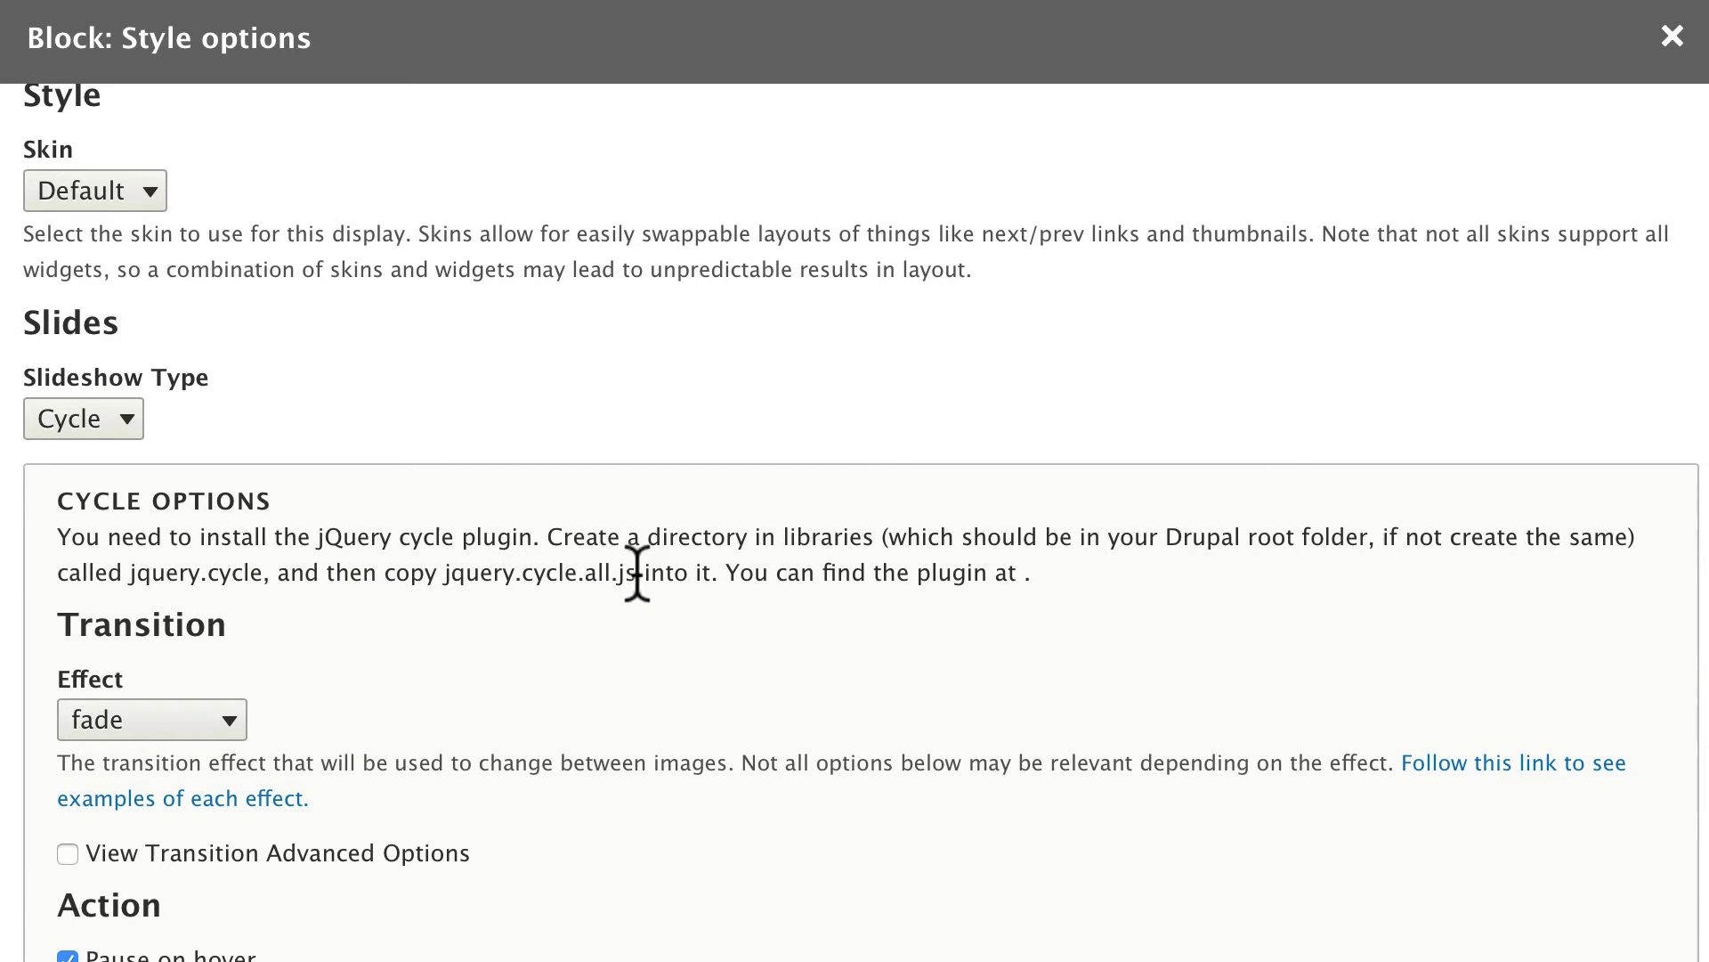
pyautogui.moveTo(1018, 574); pyautogui.dragTo(1204, 575)
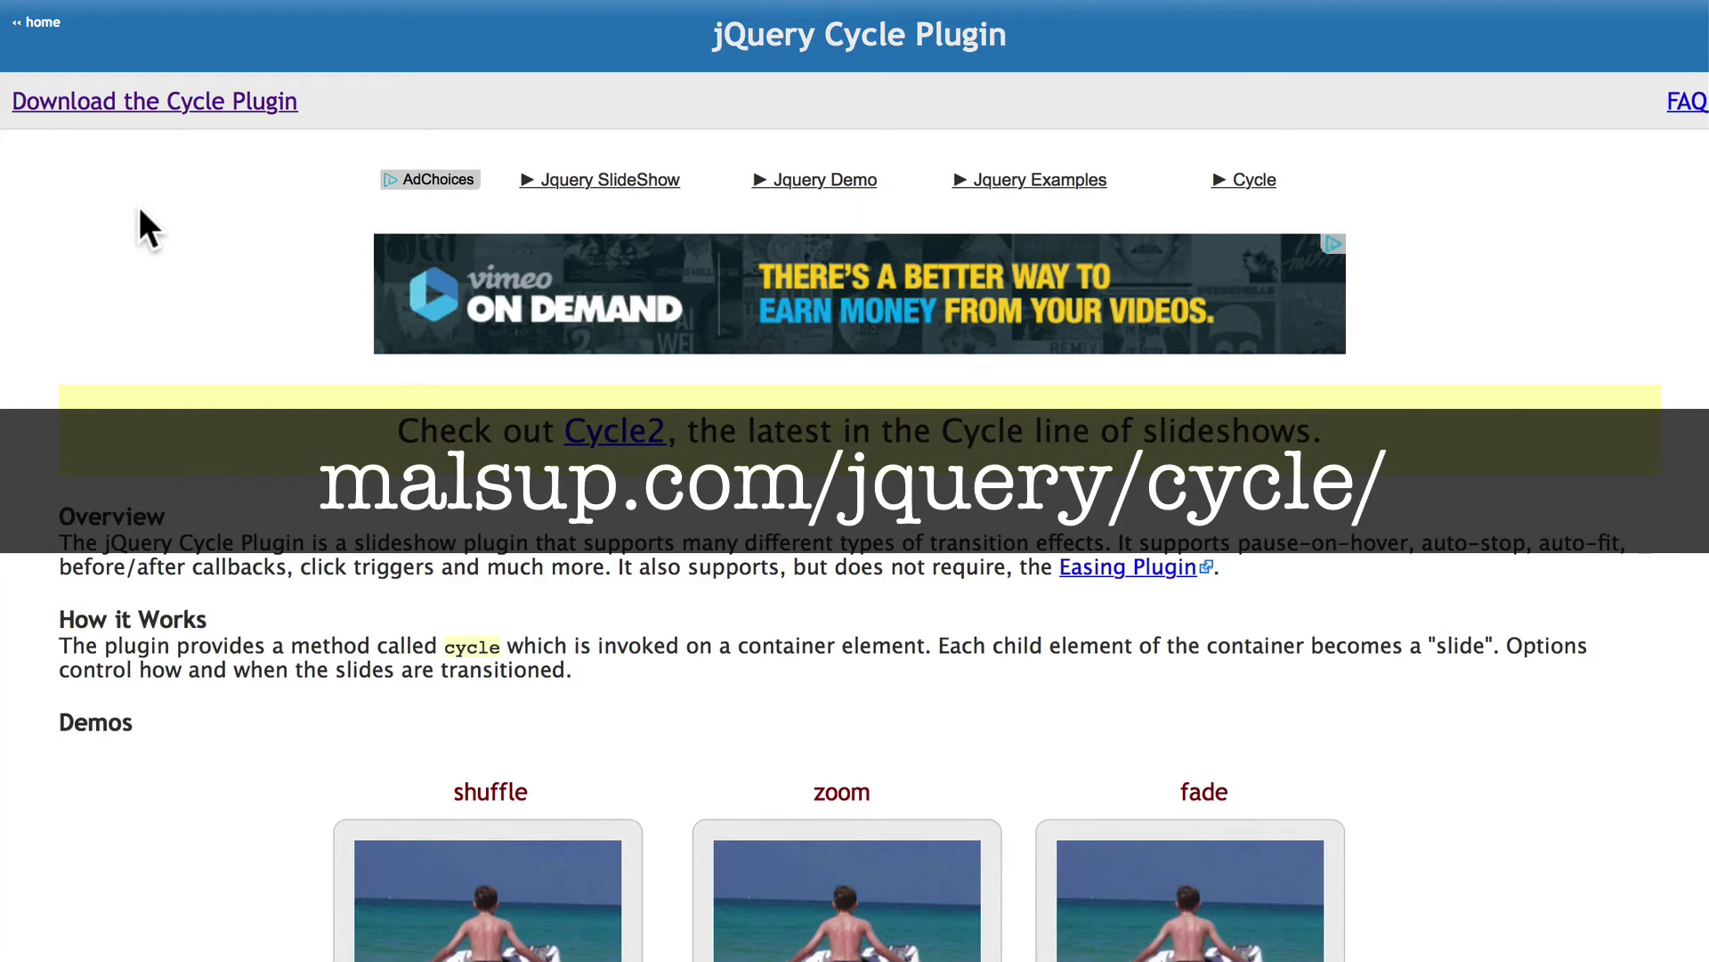
# Open the jQuery Cycle Plugin's full JavaScript source and select all of its code.
pyautogui.click(133, 102)
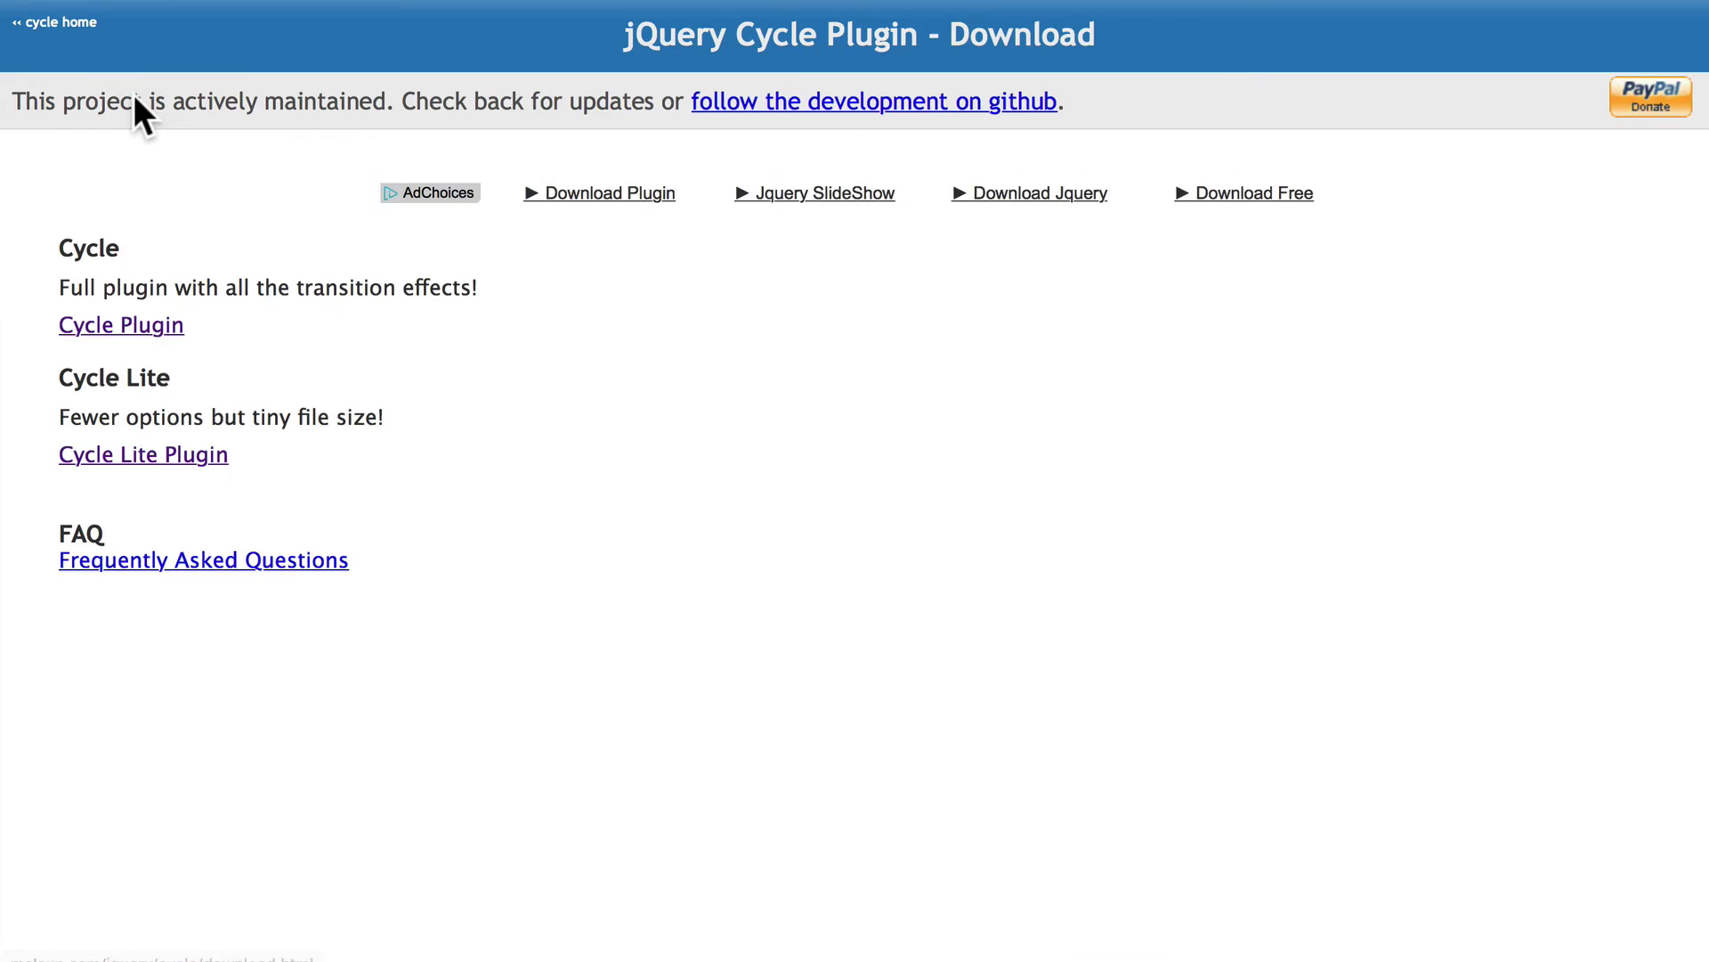
pyautogui.click(93, 331)
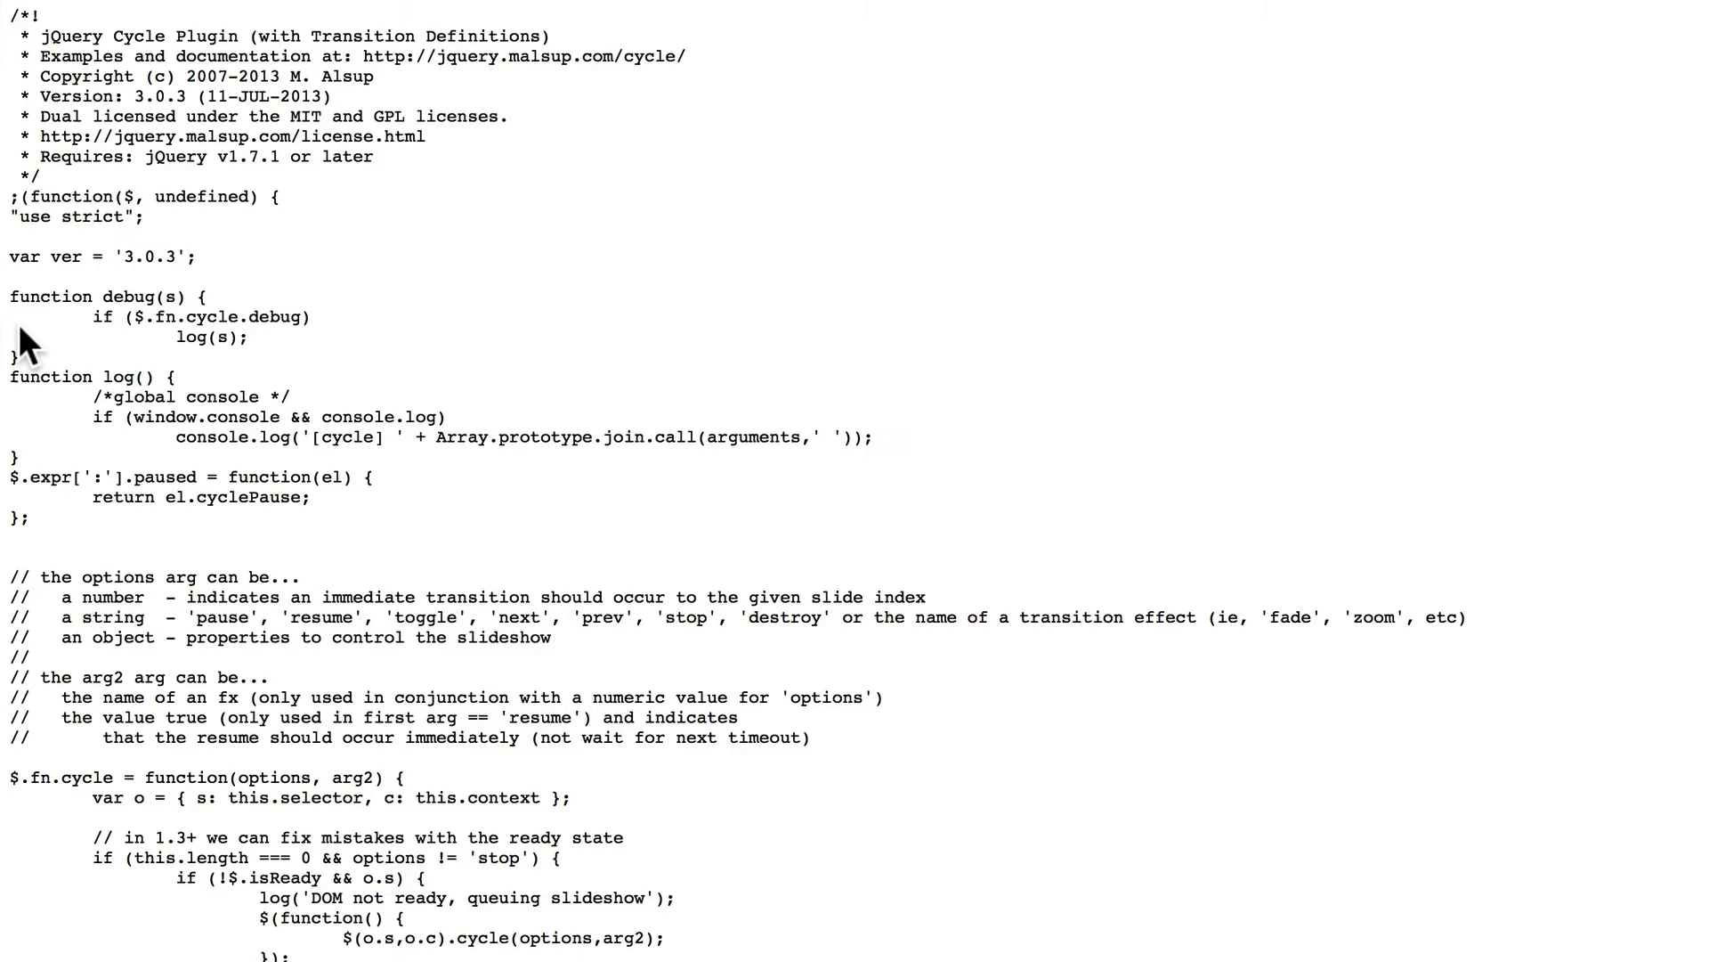
pyautogui.press('super+a')
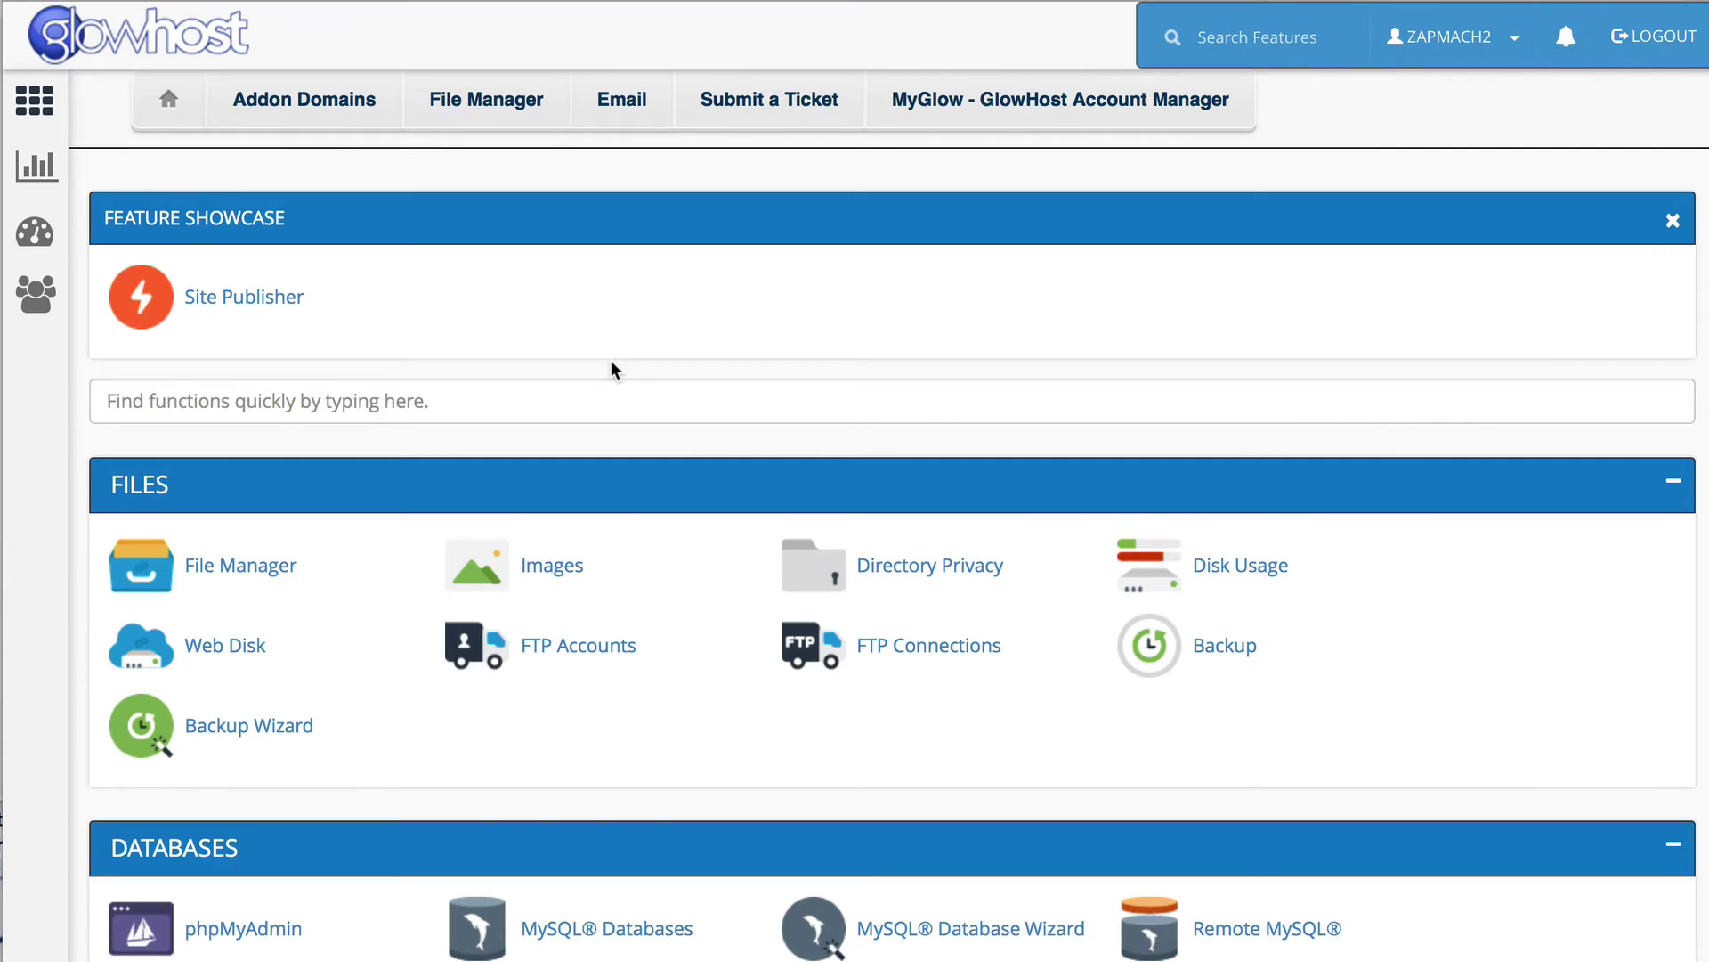
# Browse in File Manager to public_html/drupal8, listing core, modules, sites, themes and vendor.
pyautogui.click(241, 567)
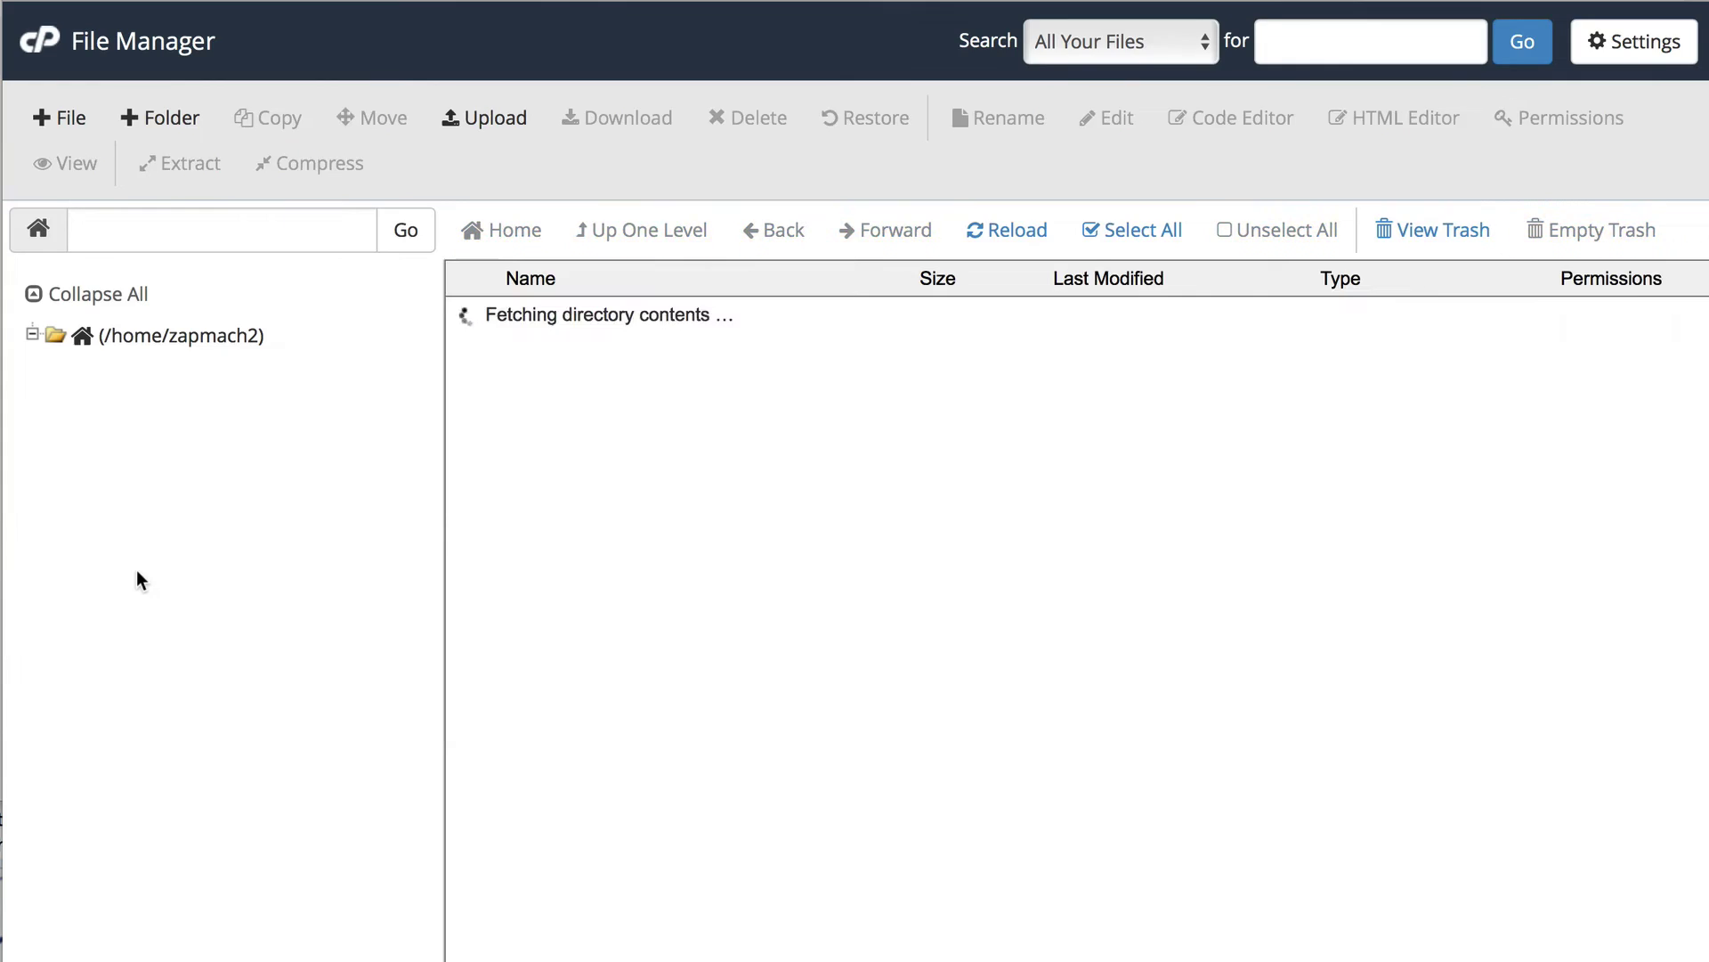
pyautogui.click(108, 510)
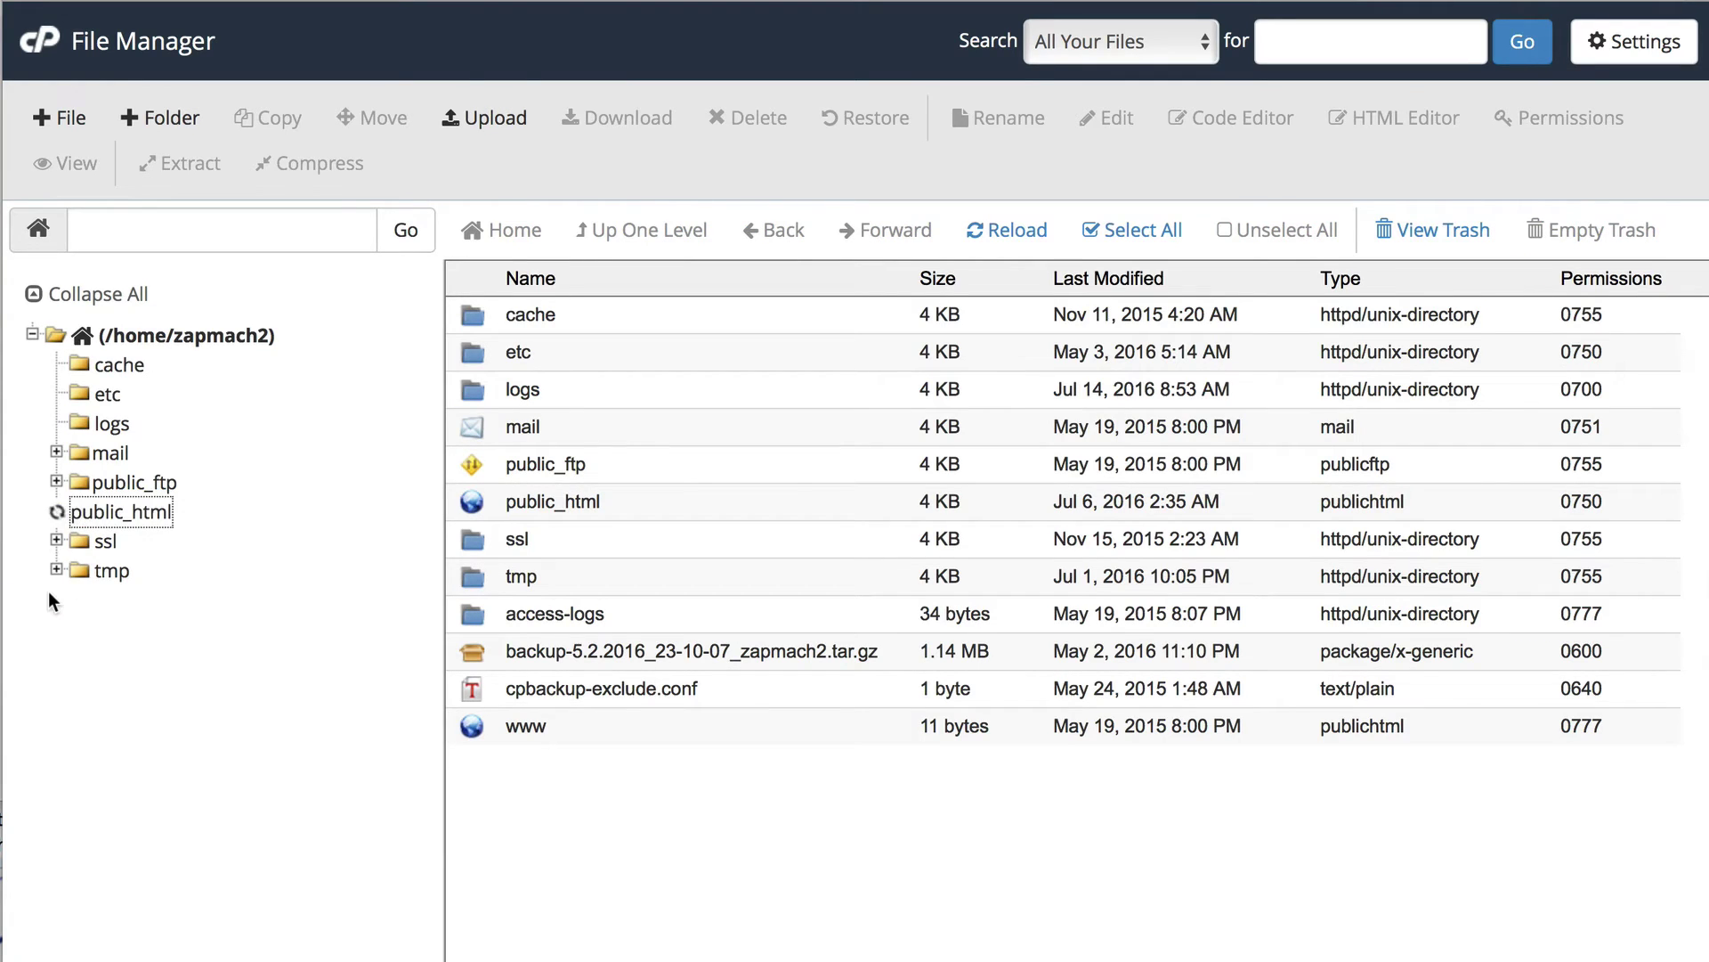
pyautogui.click(154, 629)
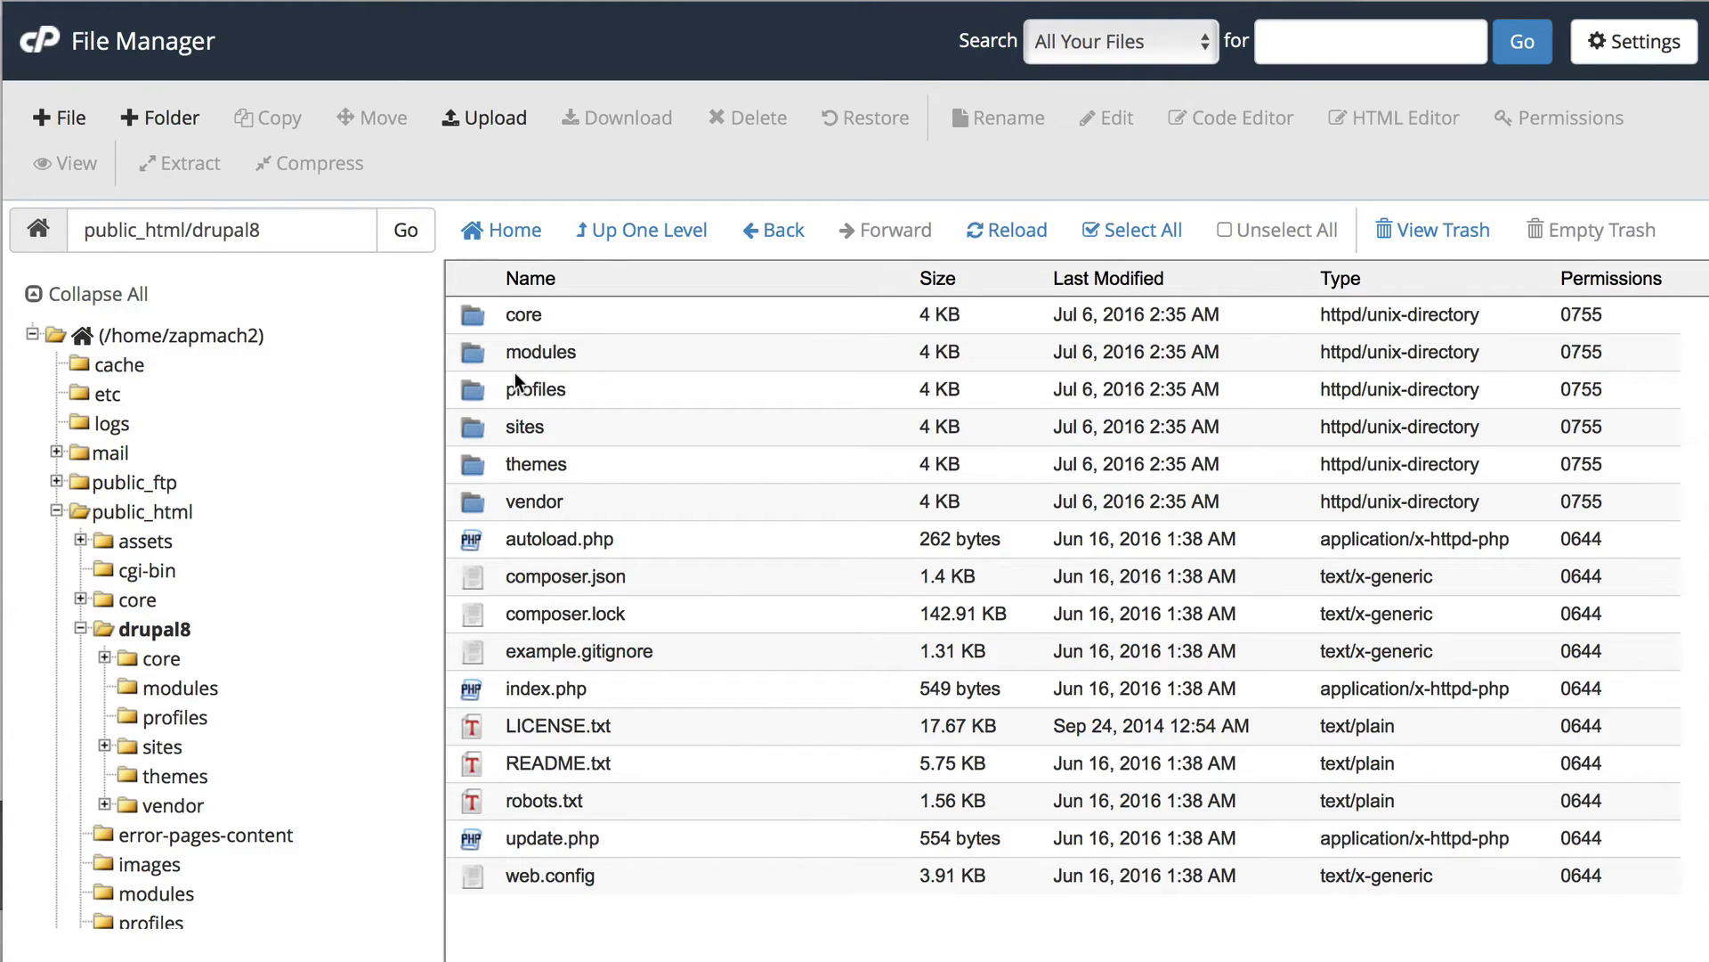
pyautogui.scroll(-5, 223, 535)
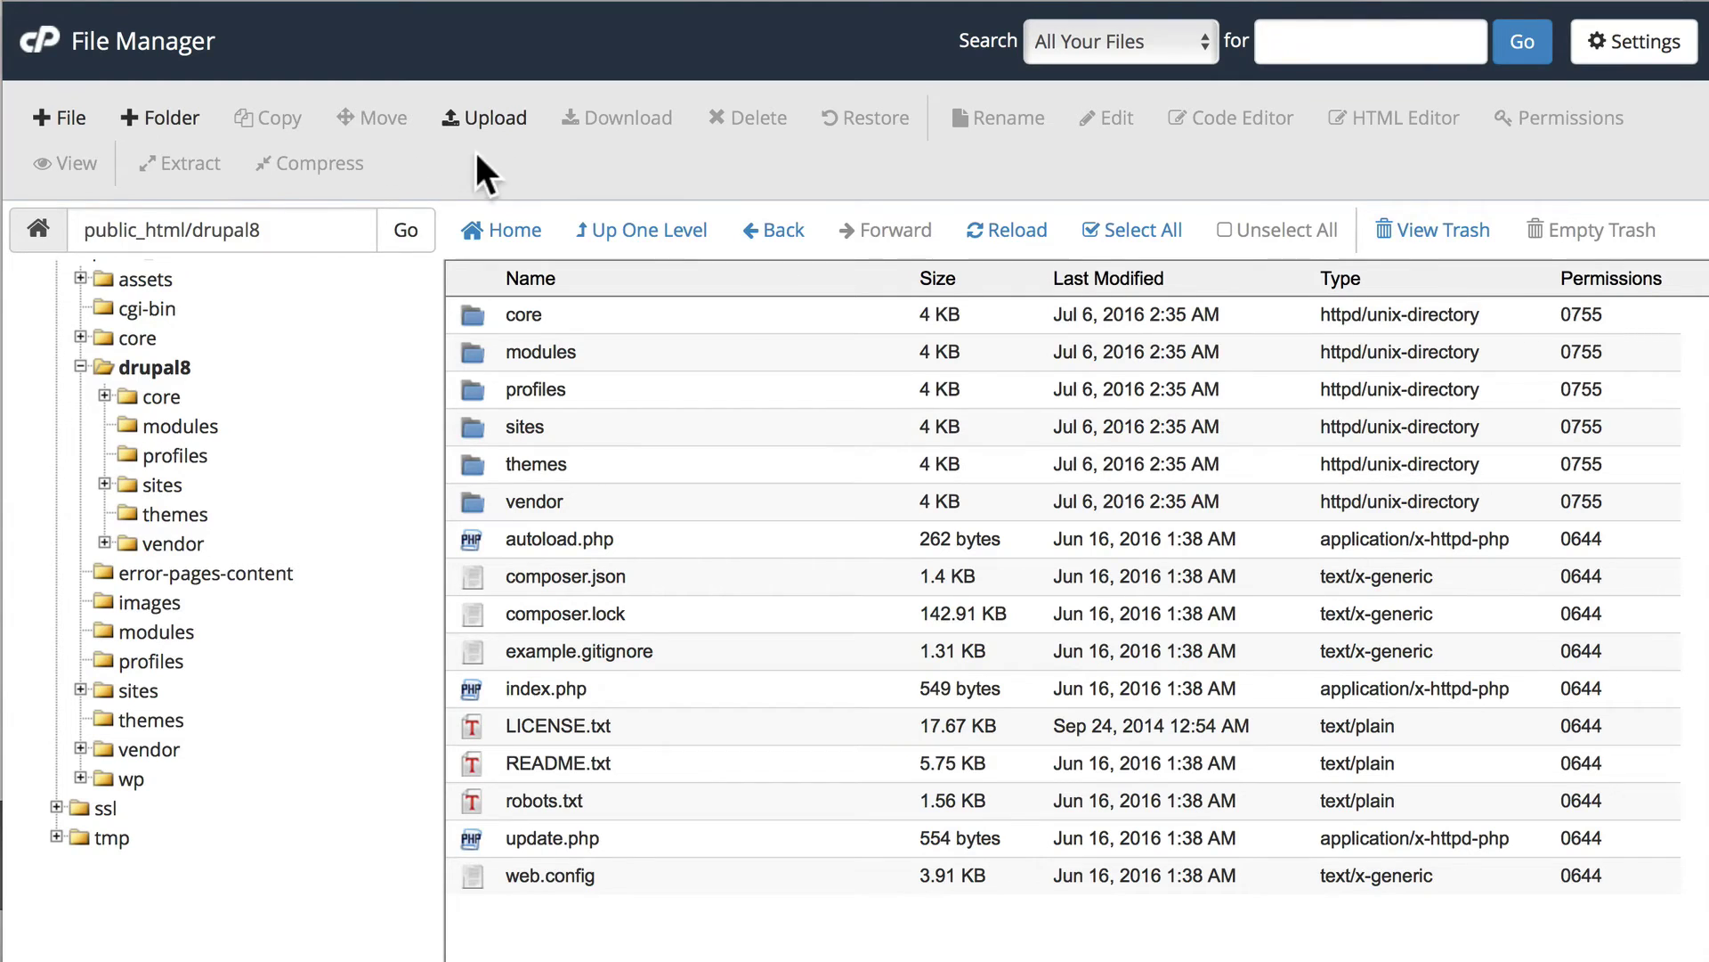
# Create a 'libraries' folder inside drupal8 and open it.
pyautogui.click(156, 118)
pyautogui.write('li')
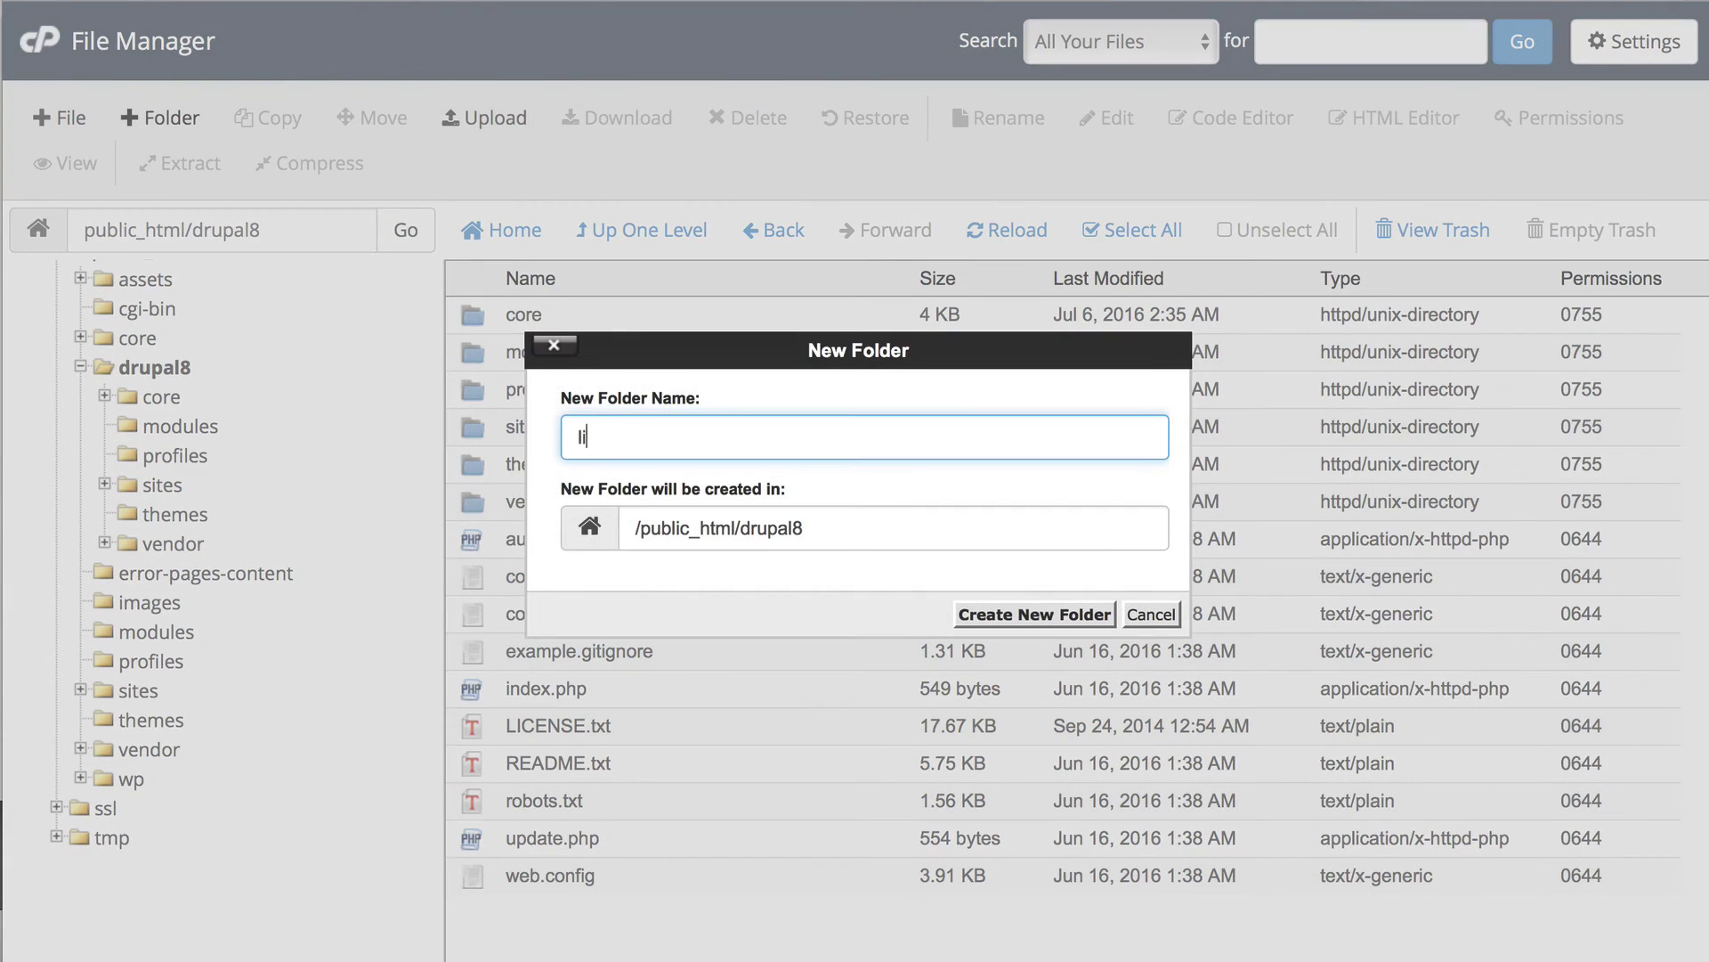
pyautogui.write('braries')
pyautogui.click(1036, 613)
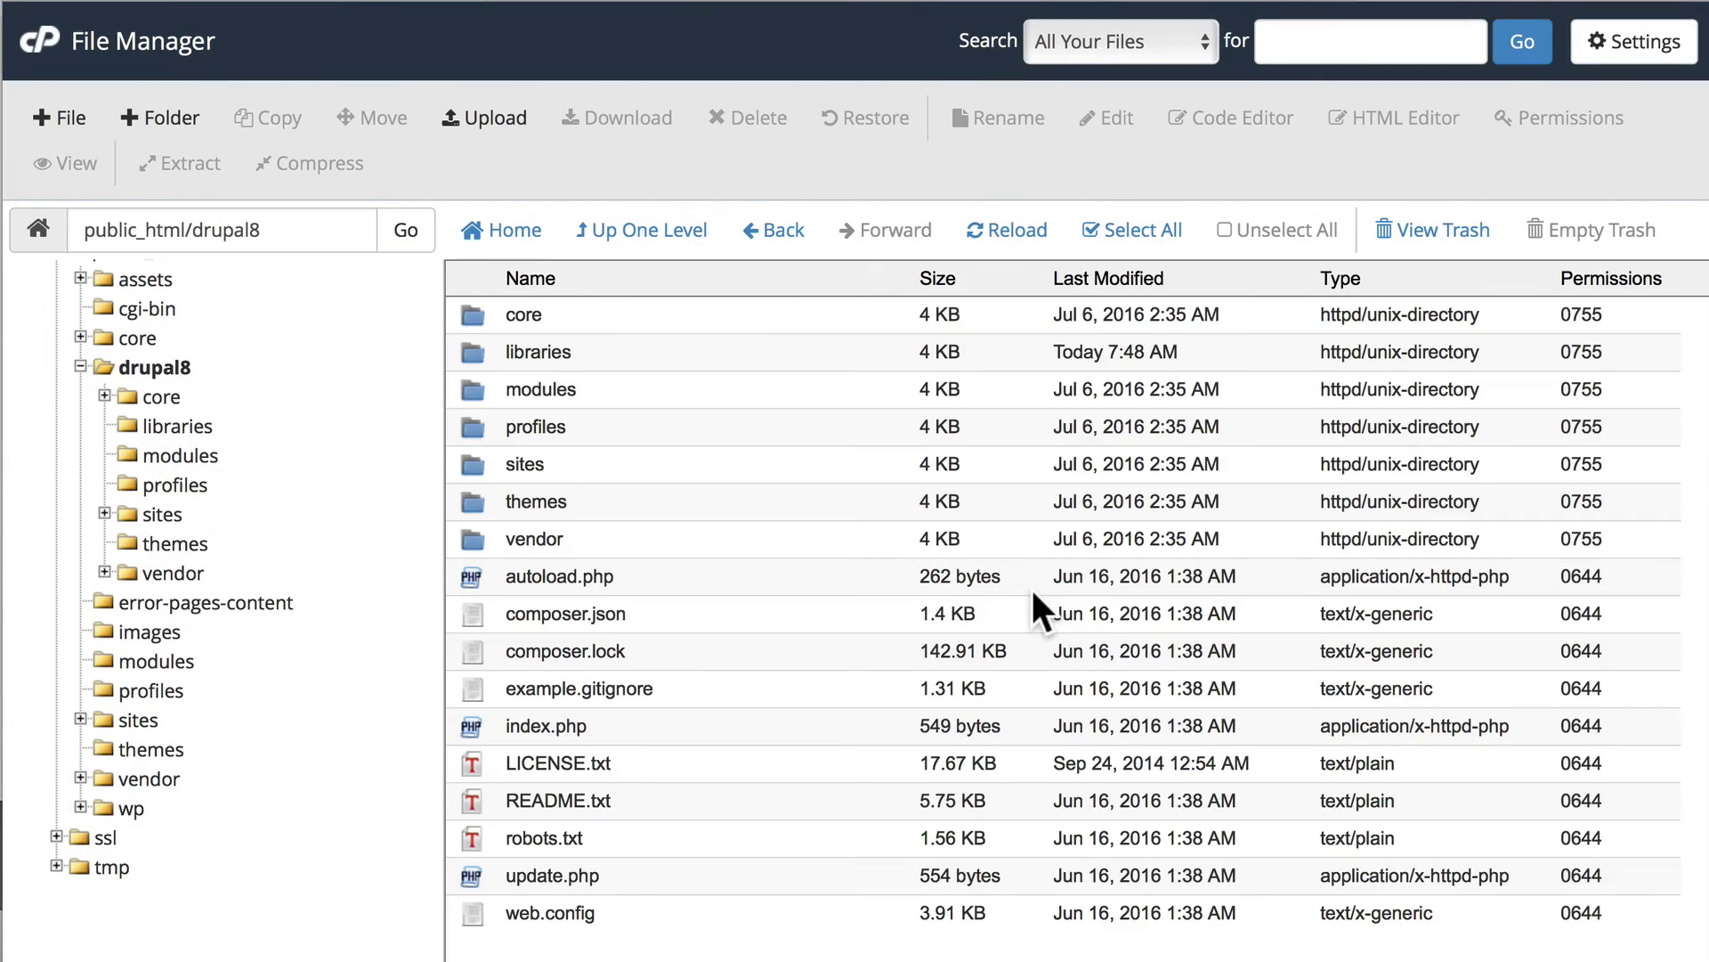
pyautogui.doubleClick(465, 349)
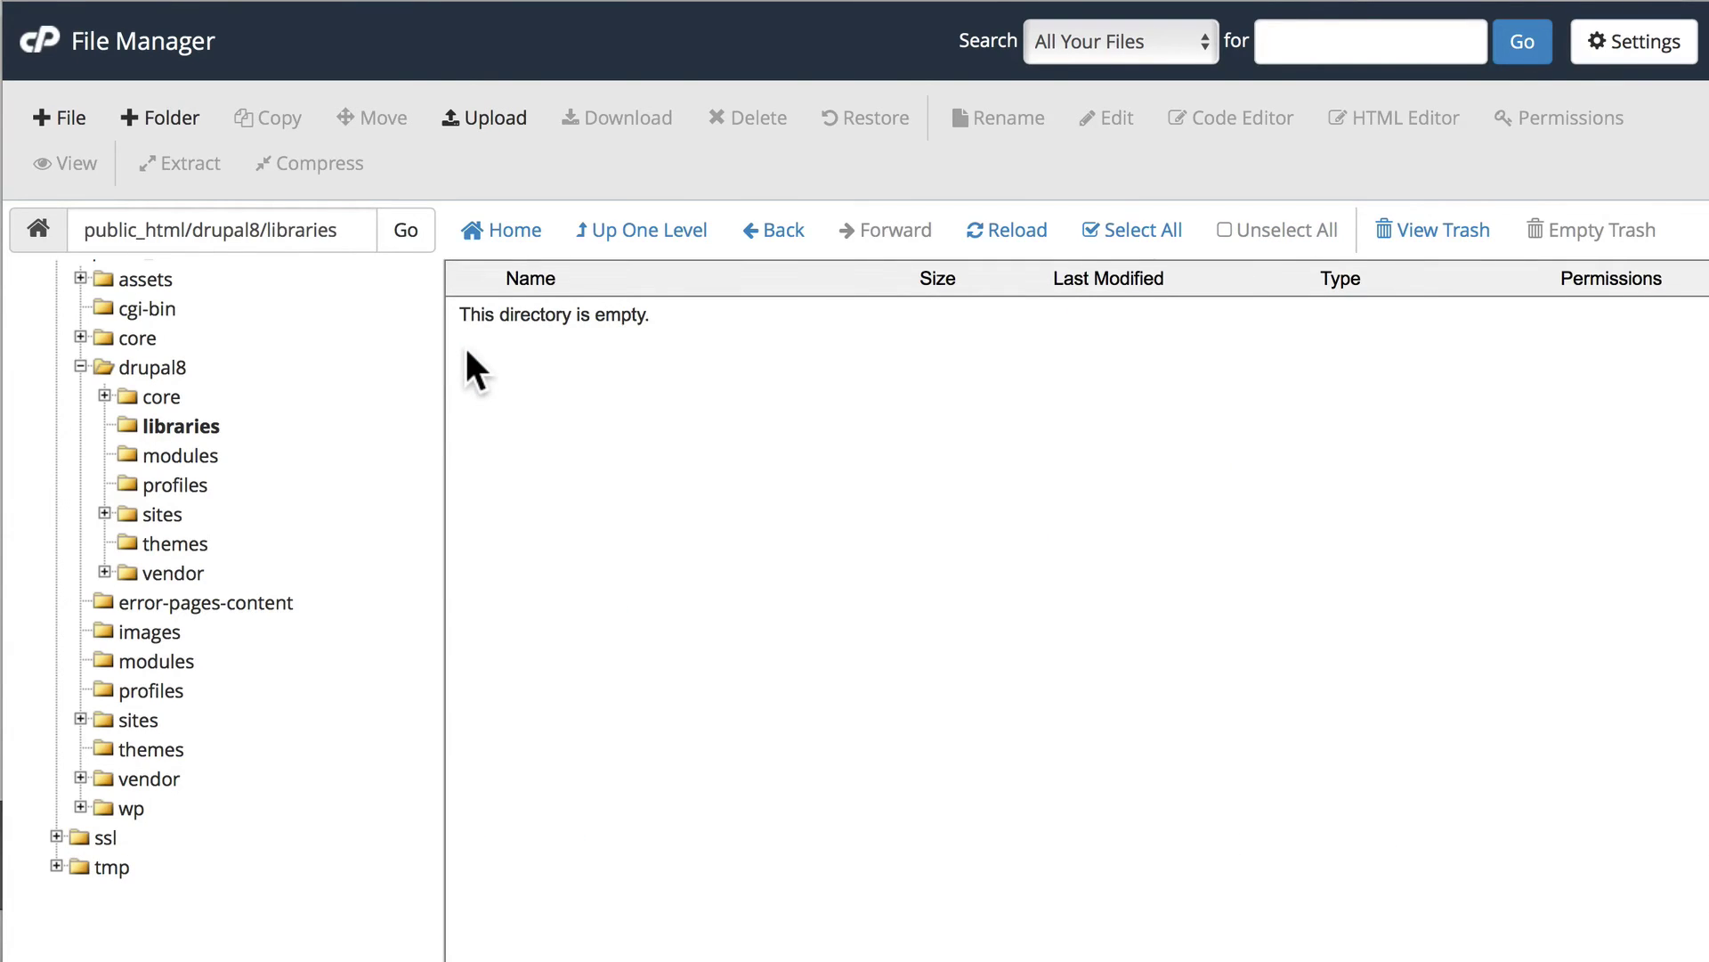
# Create a 'jquery.cycle' folder inside libraries, fixing the name's capitalisation, and open it.
pyautogui.click(155, 116)
pyautogui.write('jq')
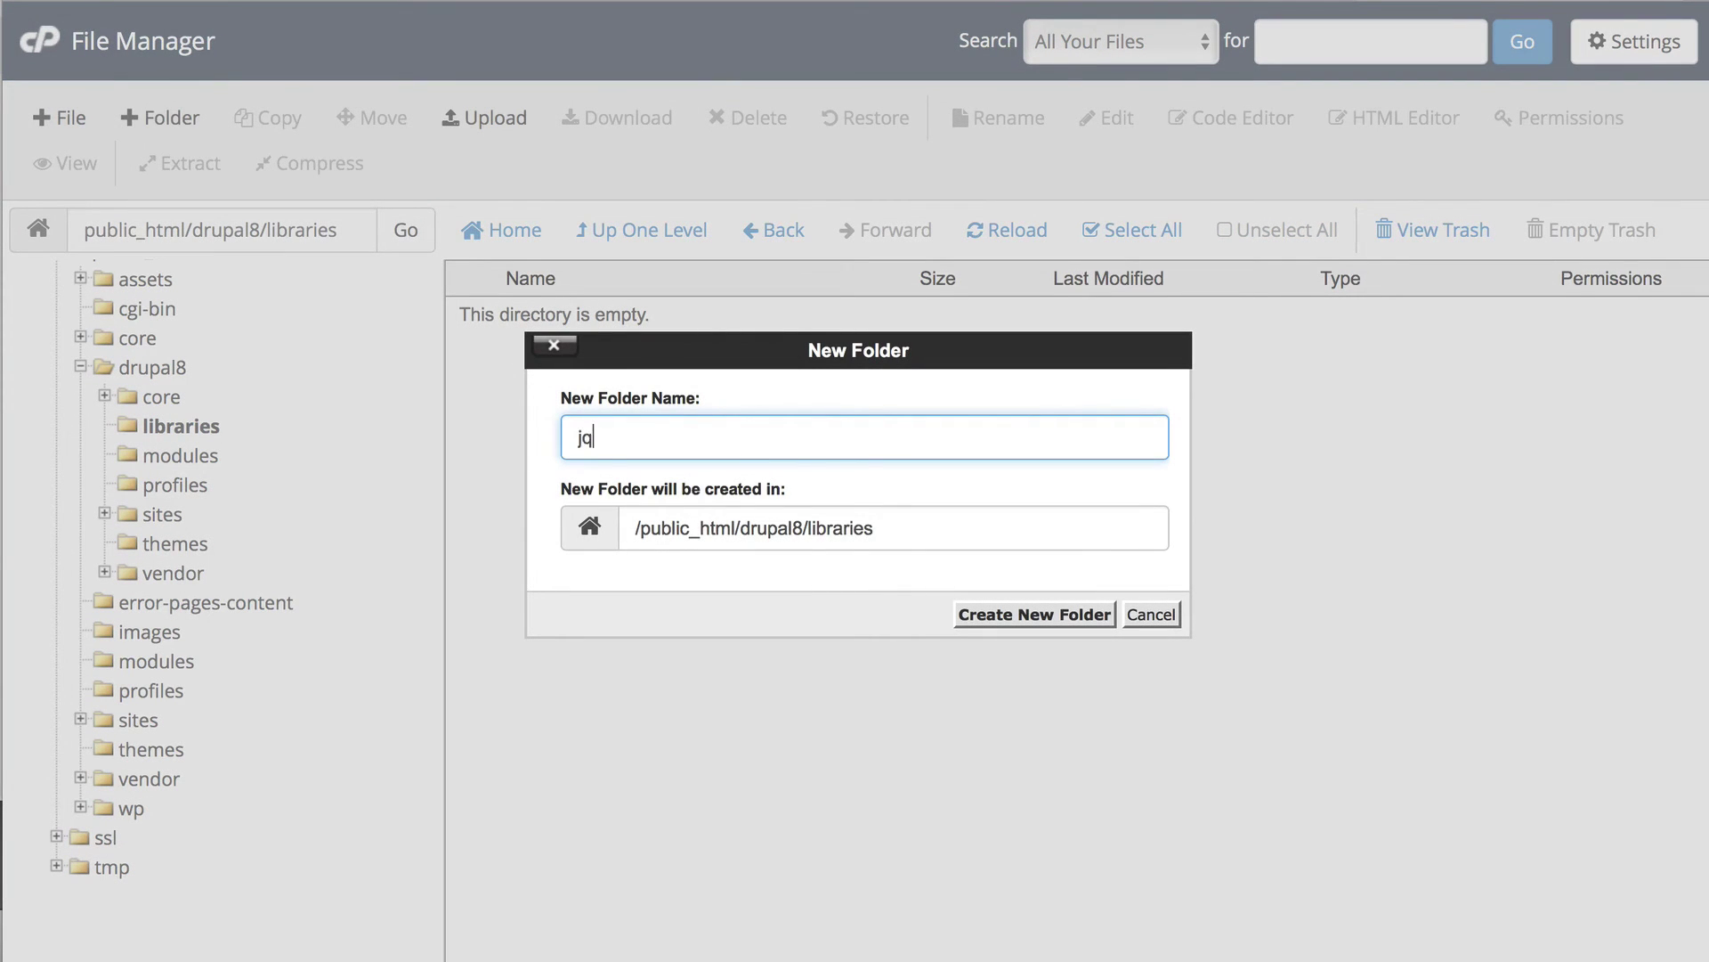
pyautogui.write('uery')
pyautogui.write('.cycle')
pyautogui.click(602, 436)
pyautogui.press('BackSpace')
pyautogui.write('q')
pyautogui.click(1038, 617)
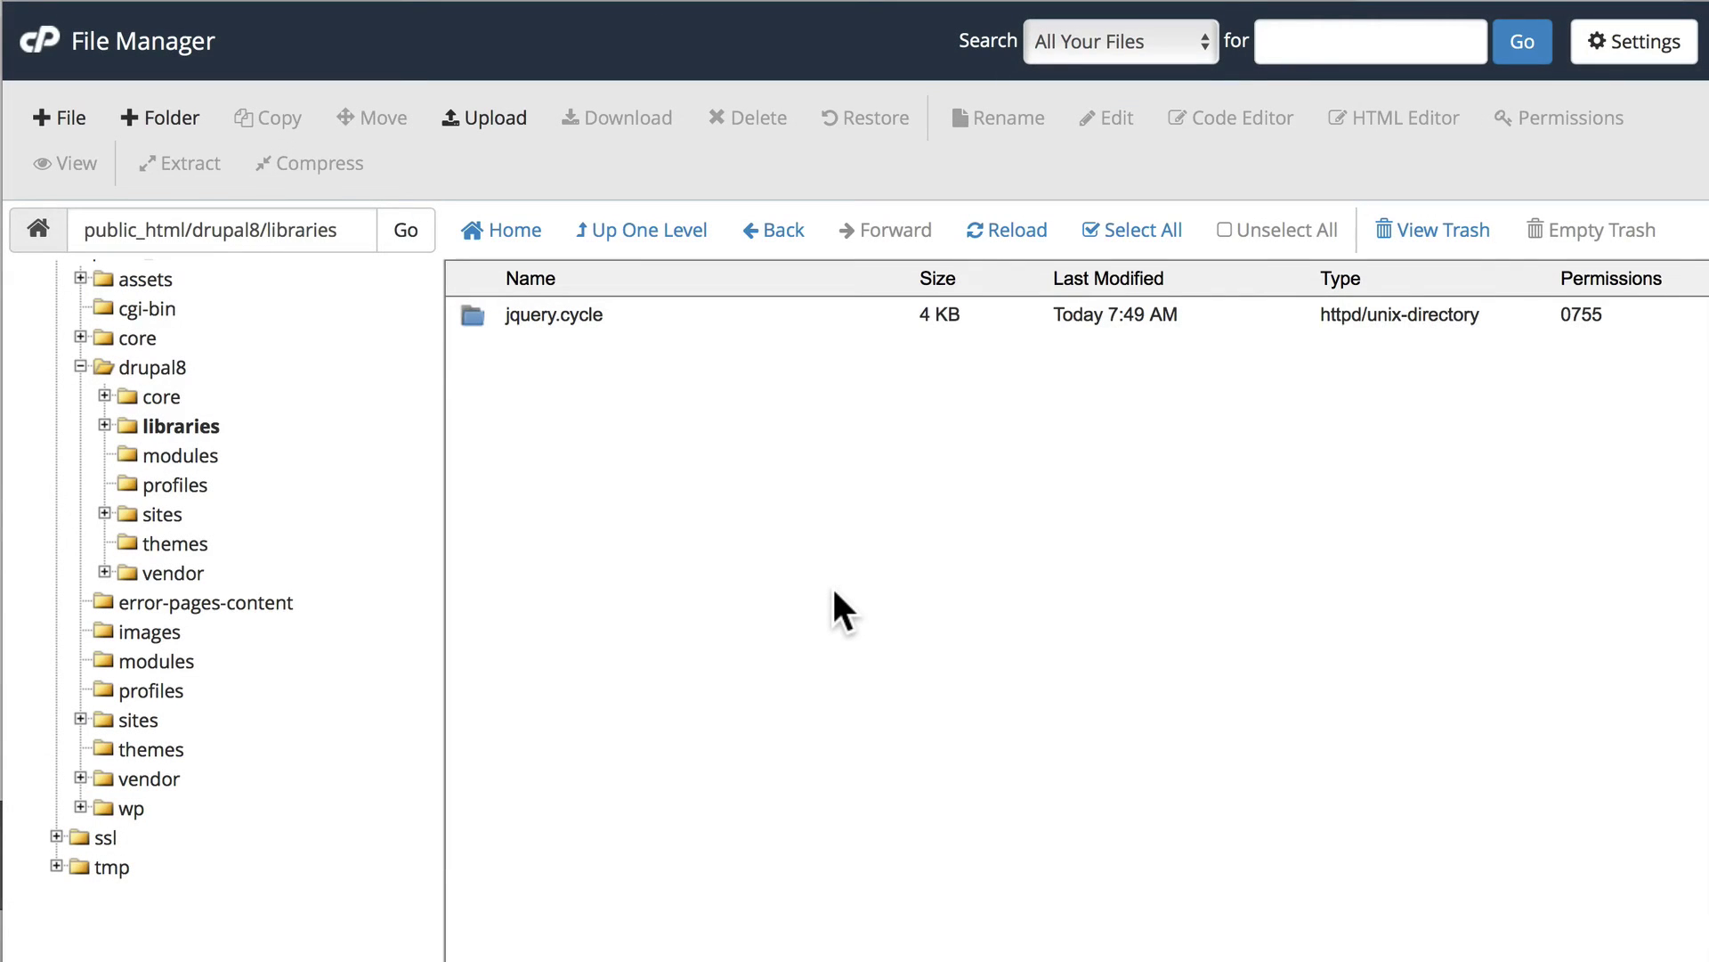
pyautogui.doubleClick(472, 312)
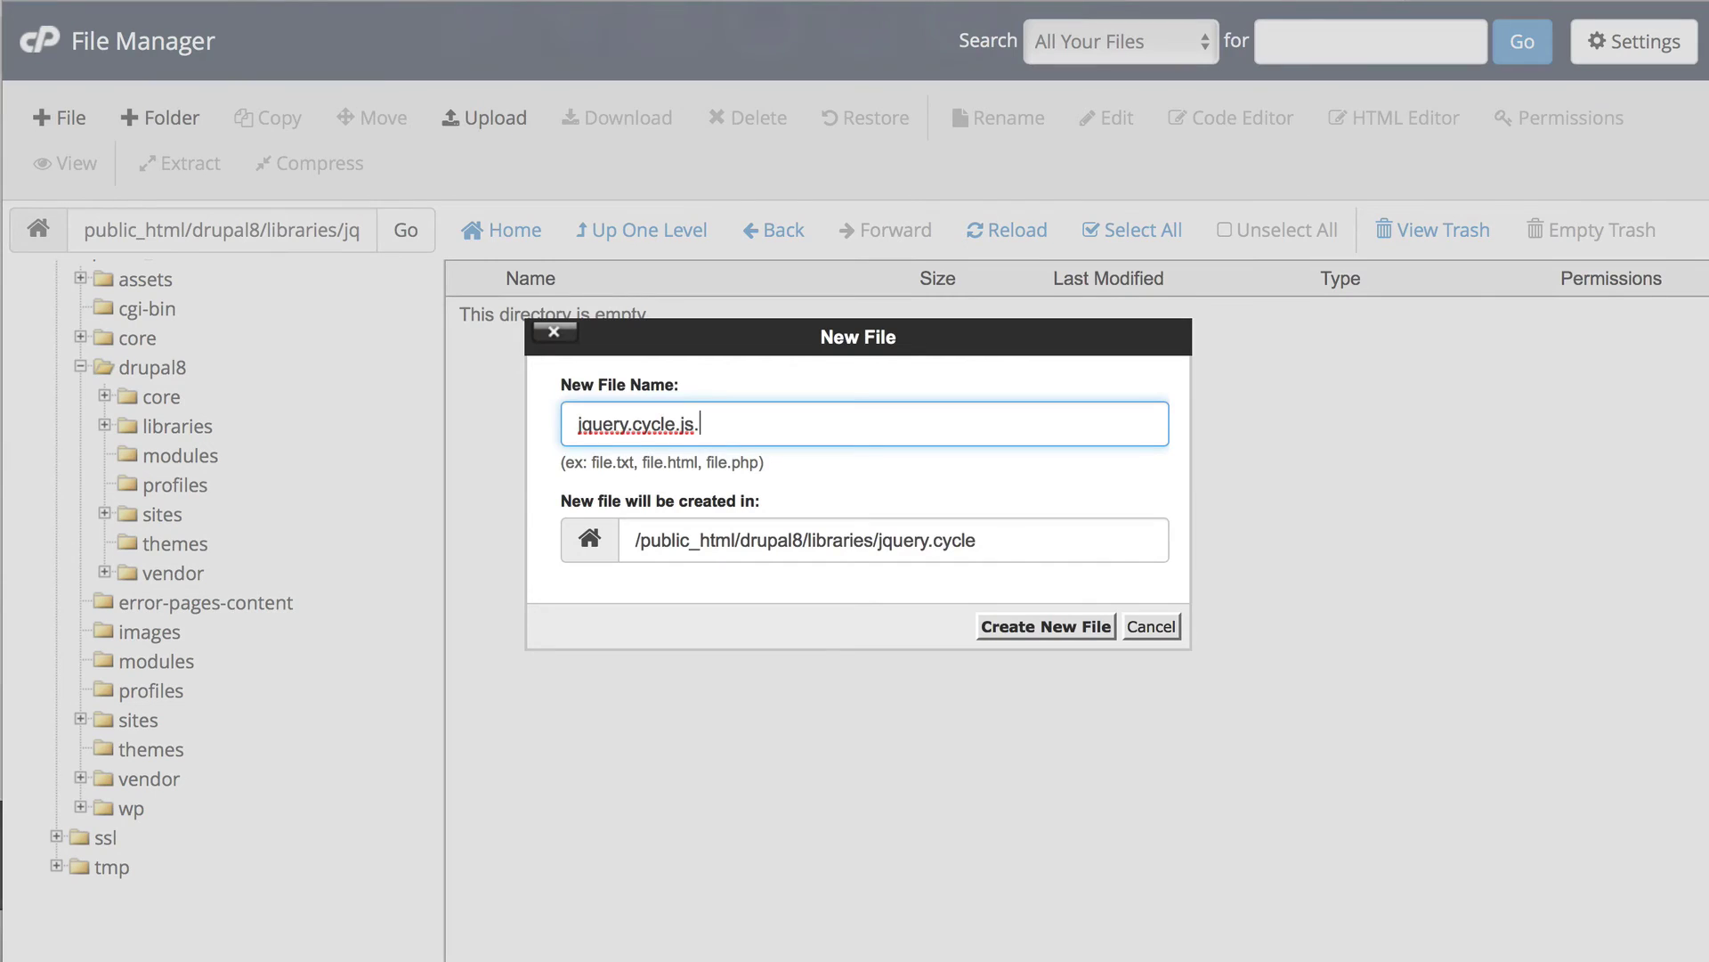
# Create an empty 'jquery.cycle.all.js' file in jquery.cycle and select it.
pyautogui.press('BackSpace')
pyautogui.press('BackSpace')
pyautogui.press('BackSpace')
pyautogui.write('.all.js')
pyautogui.click(1068, 627)
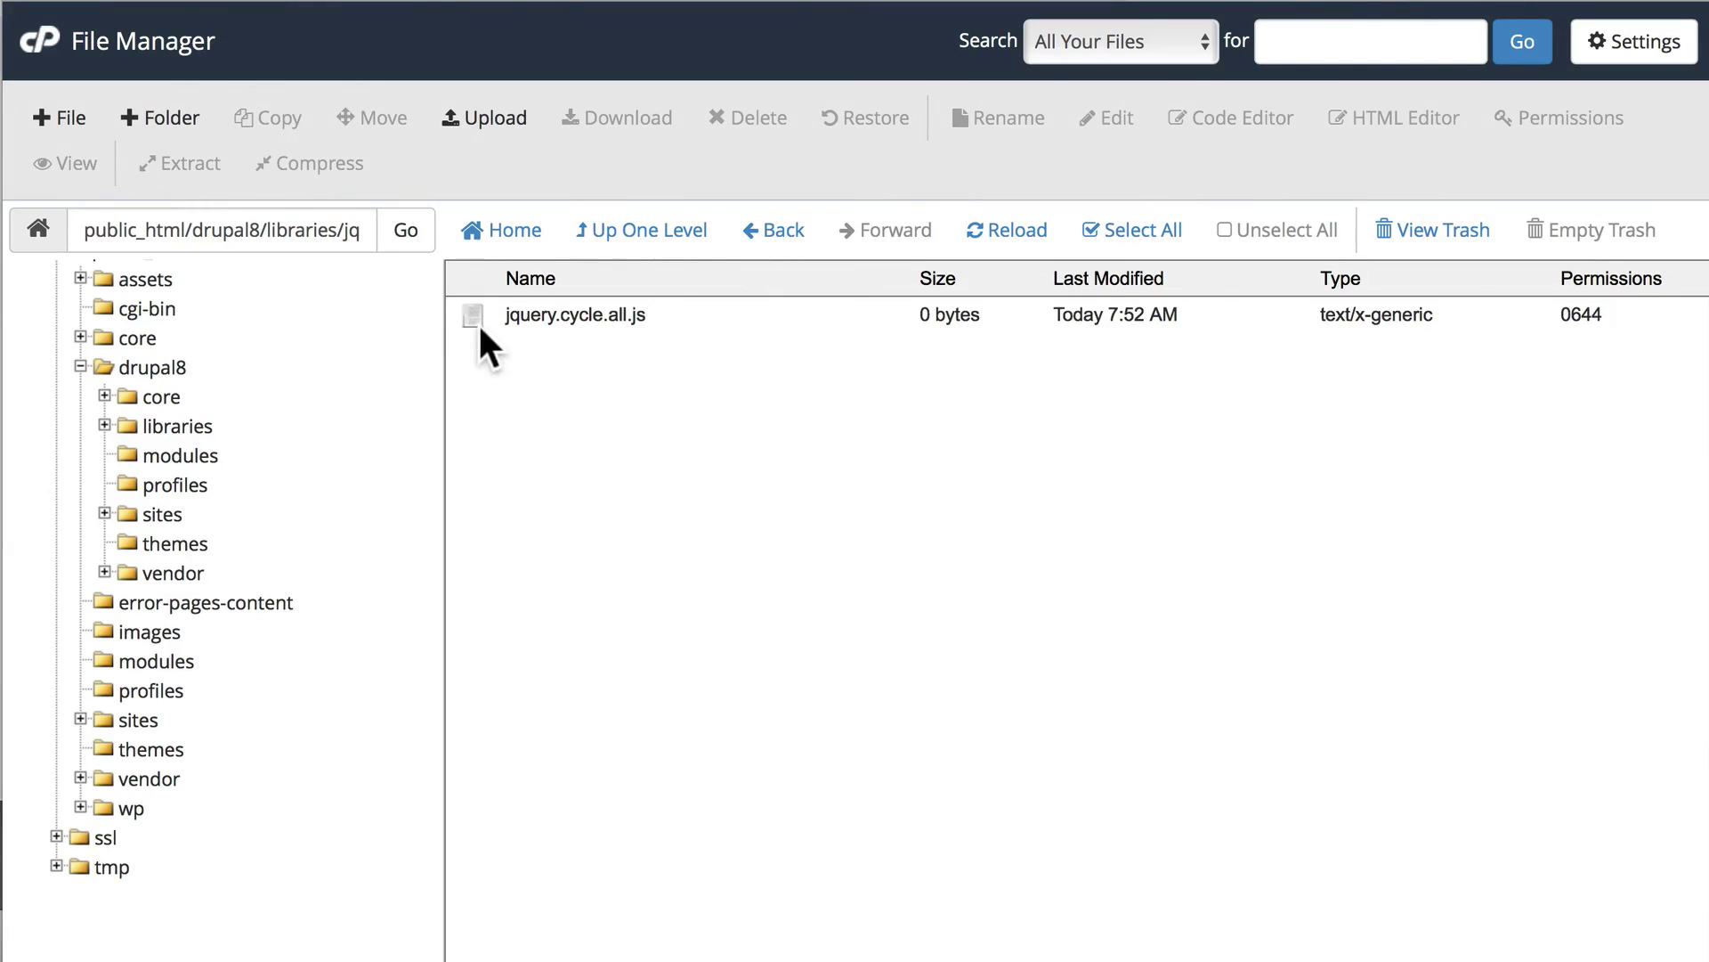
pyautogui.click(570, 317)
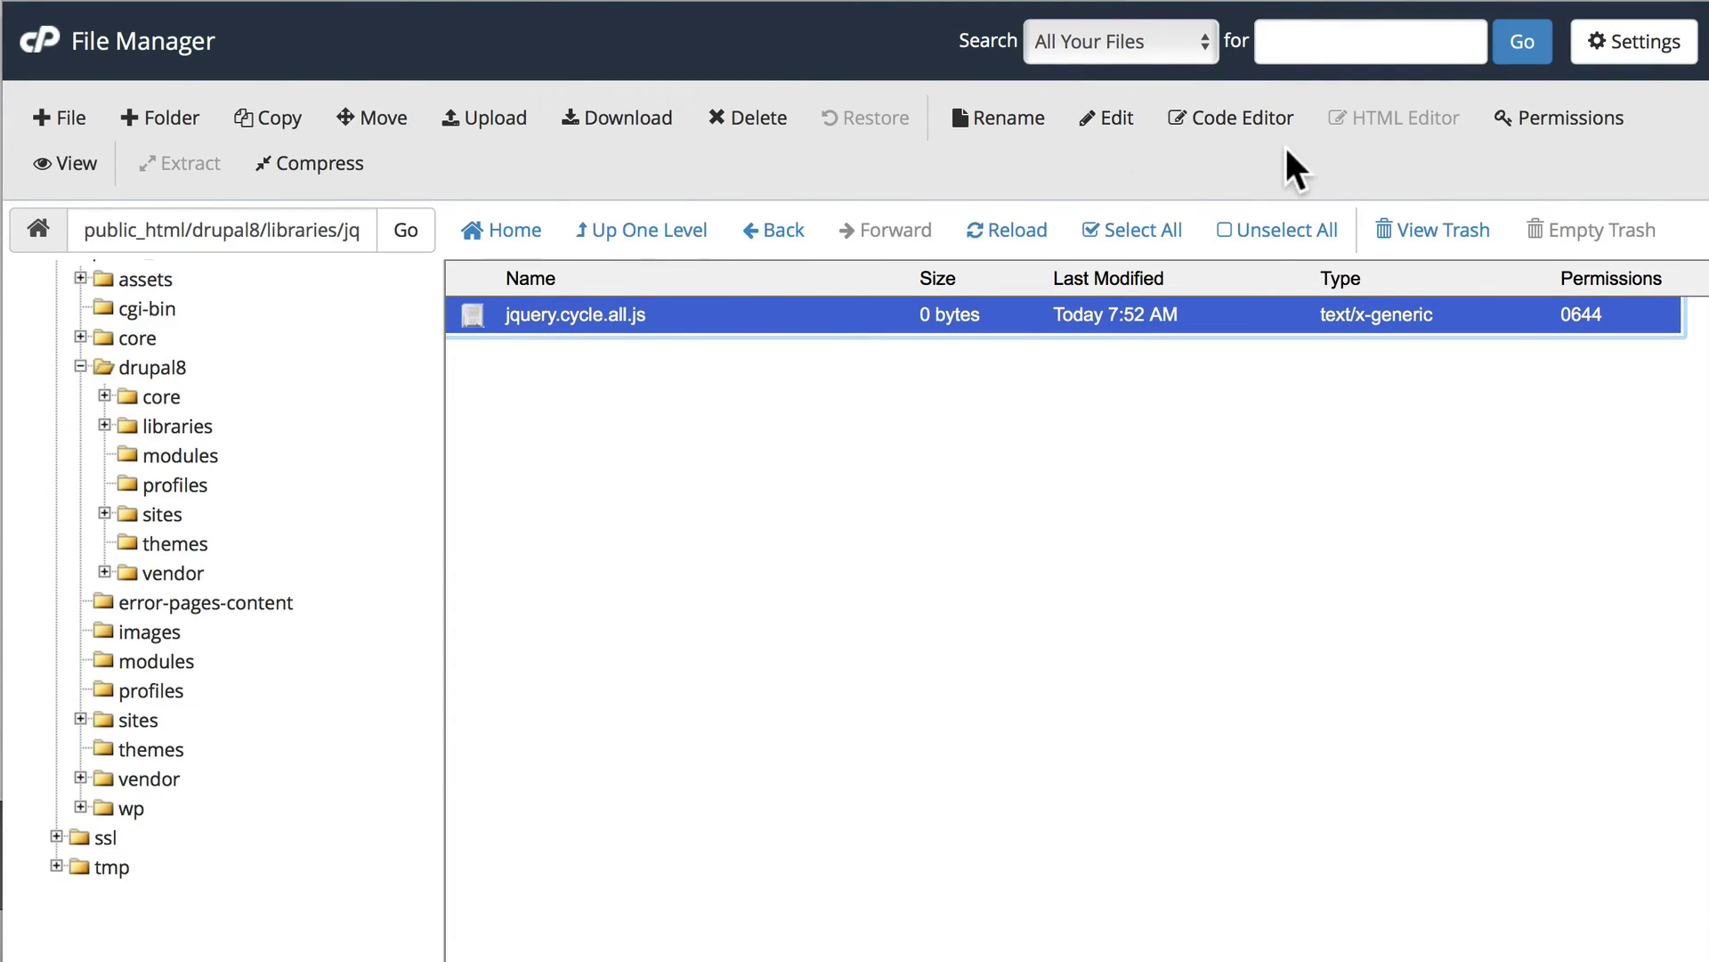
# Paste the jQuery Cycle plugin code into jquery.cycle.all.js in the Code Editor, save, and close.
pyautogui.click(1224, 120)
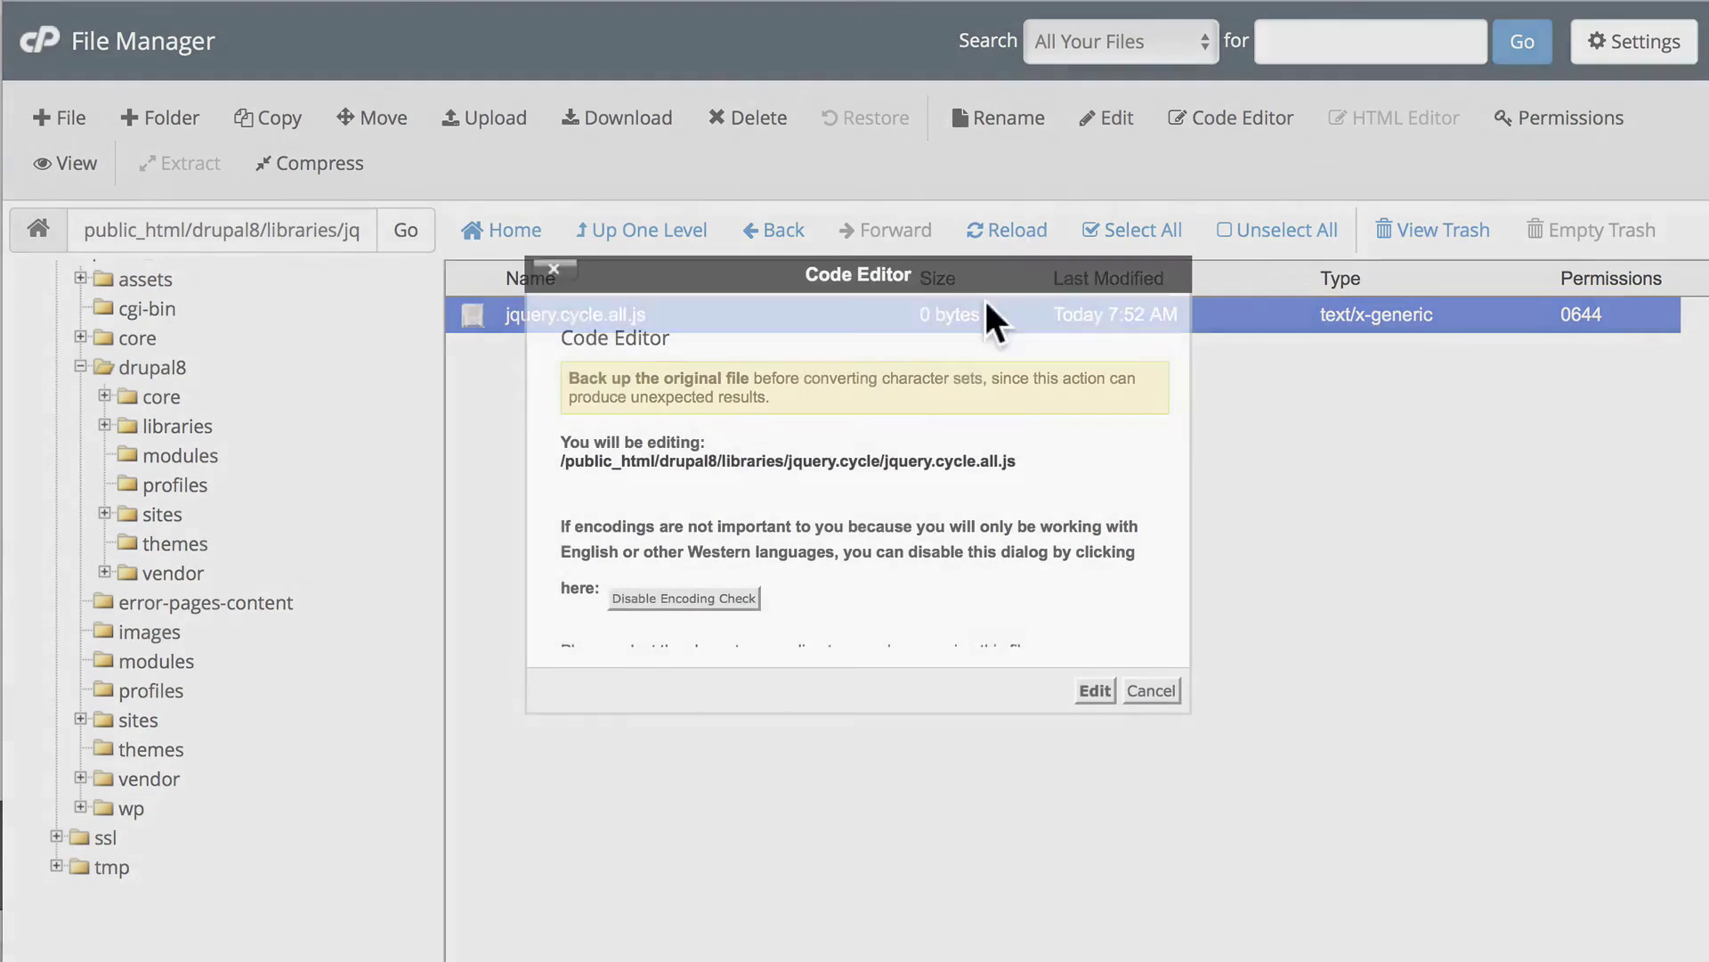
pyautogui.click(1097, 691)
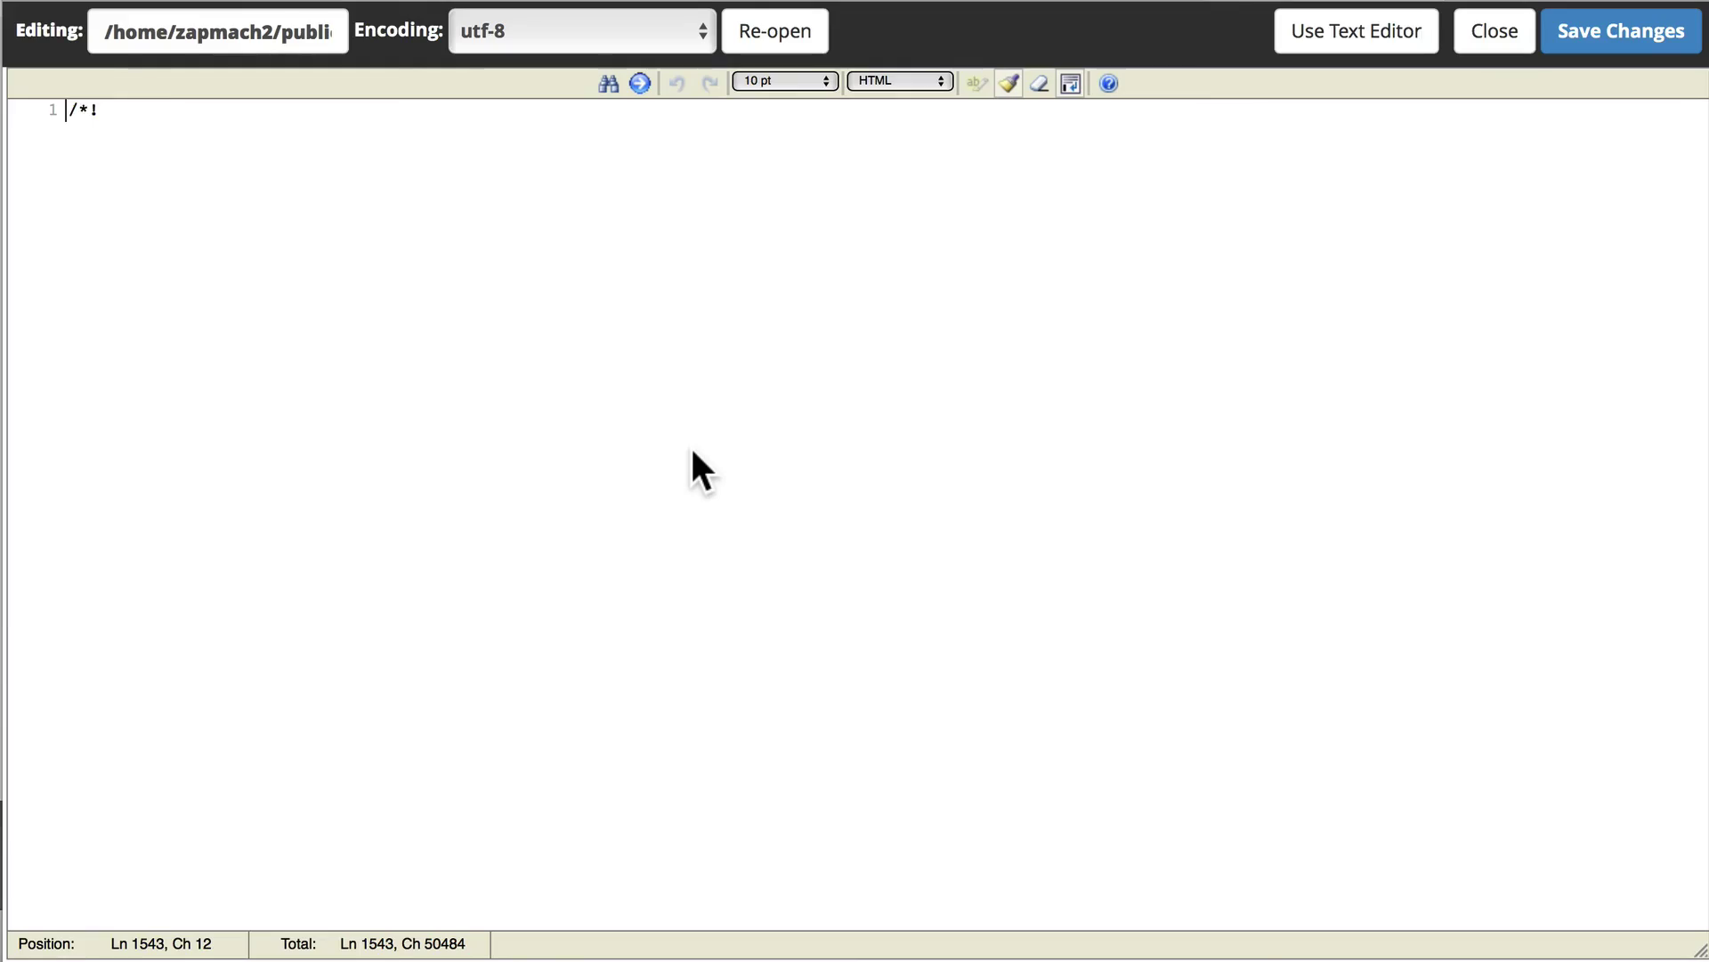
pyautogui.click(1623, 36)
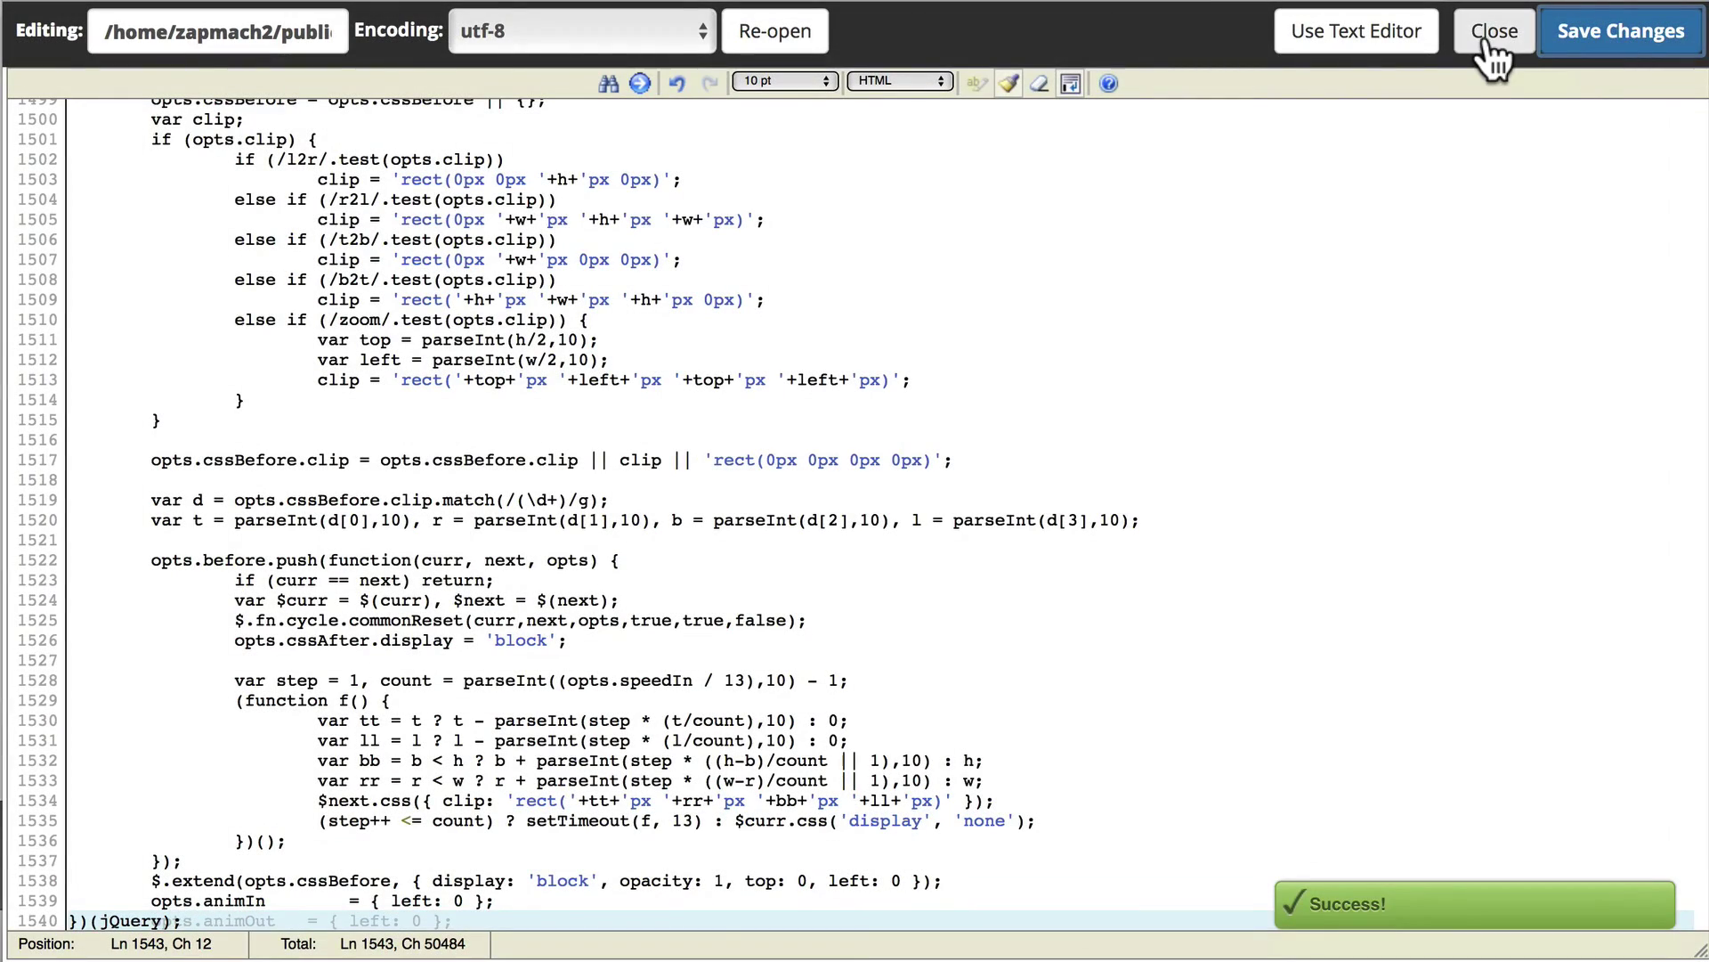
pyautogui.click(1493, 34)
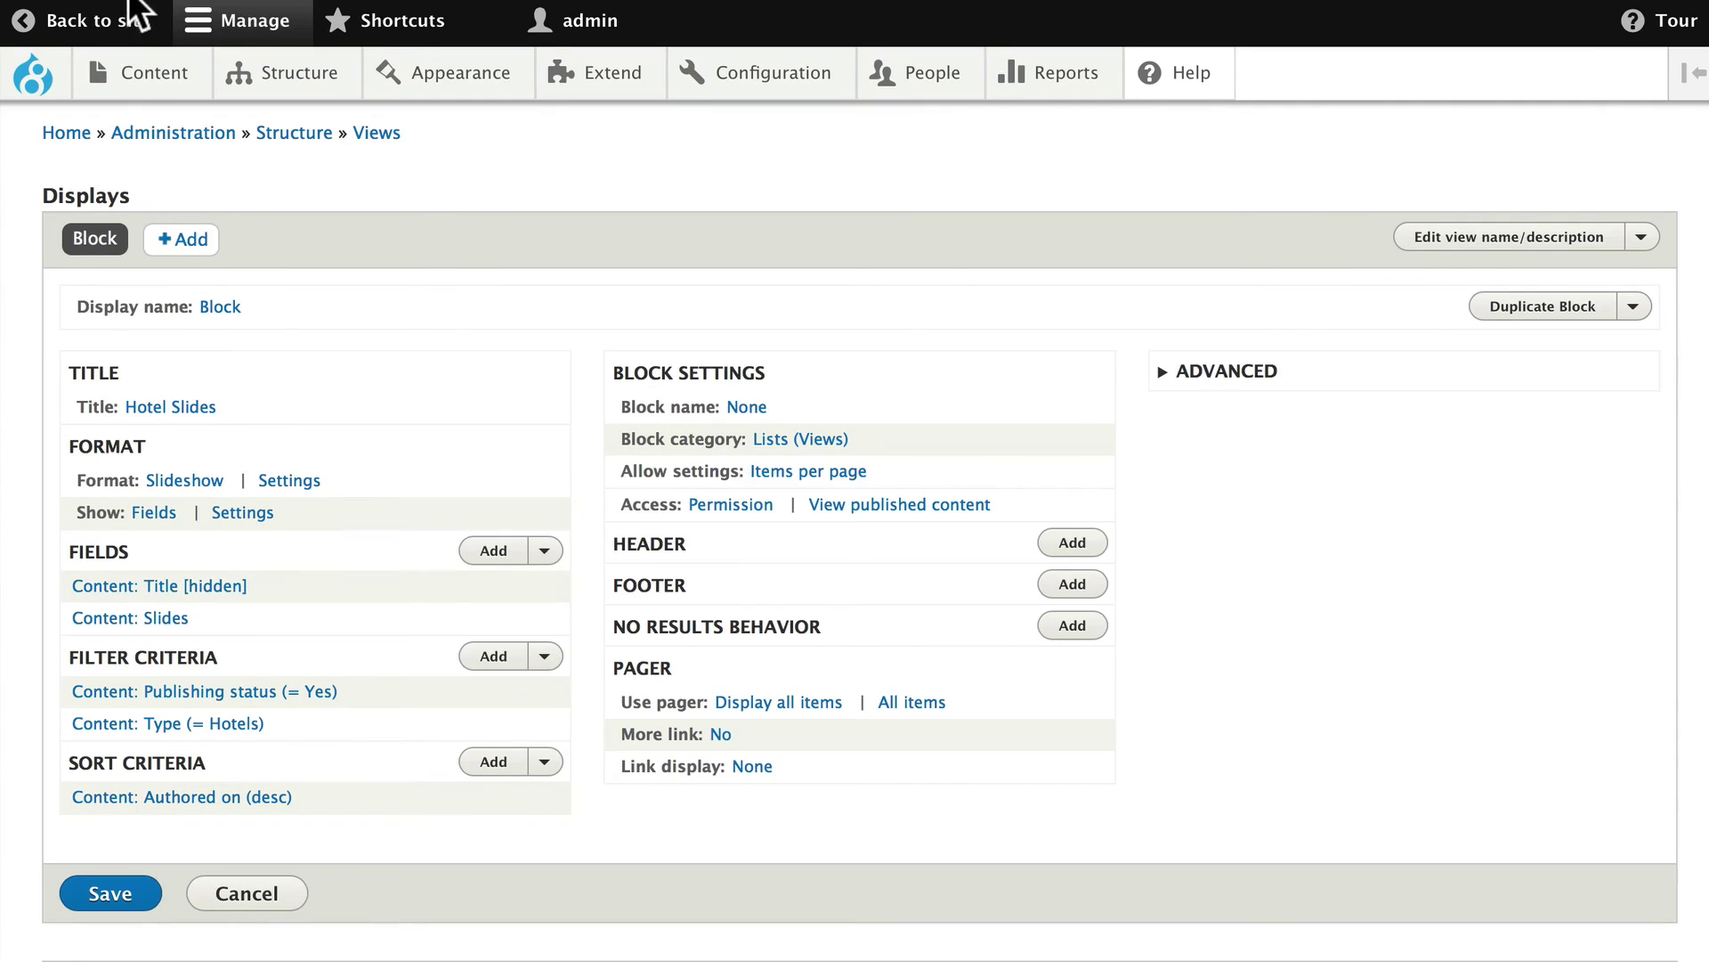
# Choose Flush all caches from the Drupal logo menu in the admin toolbar.
pyautogui.moveTo(145, 89)
pyautogui.moveTo(189, 133)
pyautogui.moveTo(36, 80)
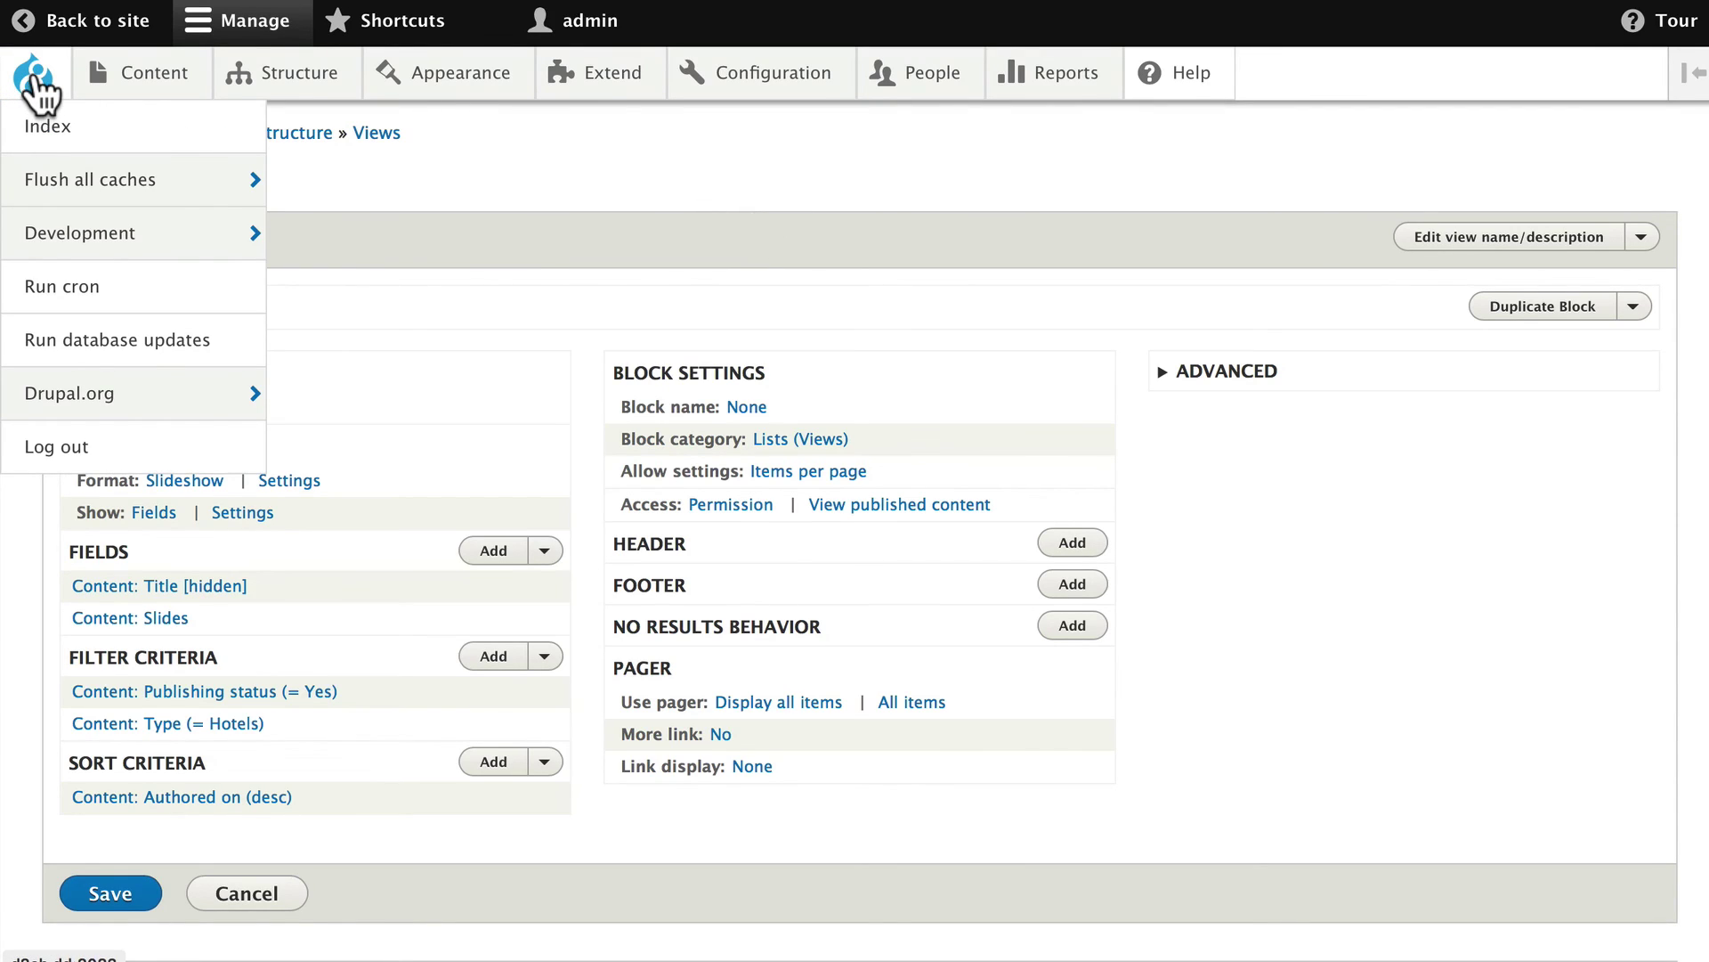
pyautogui.moveTo(54, 189)
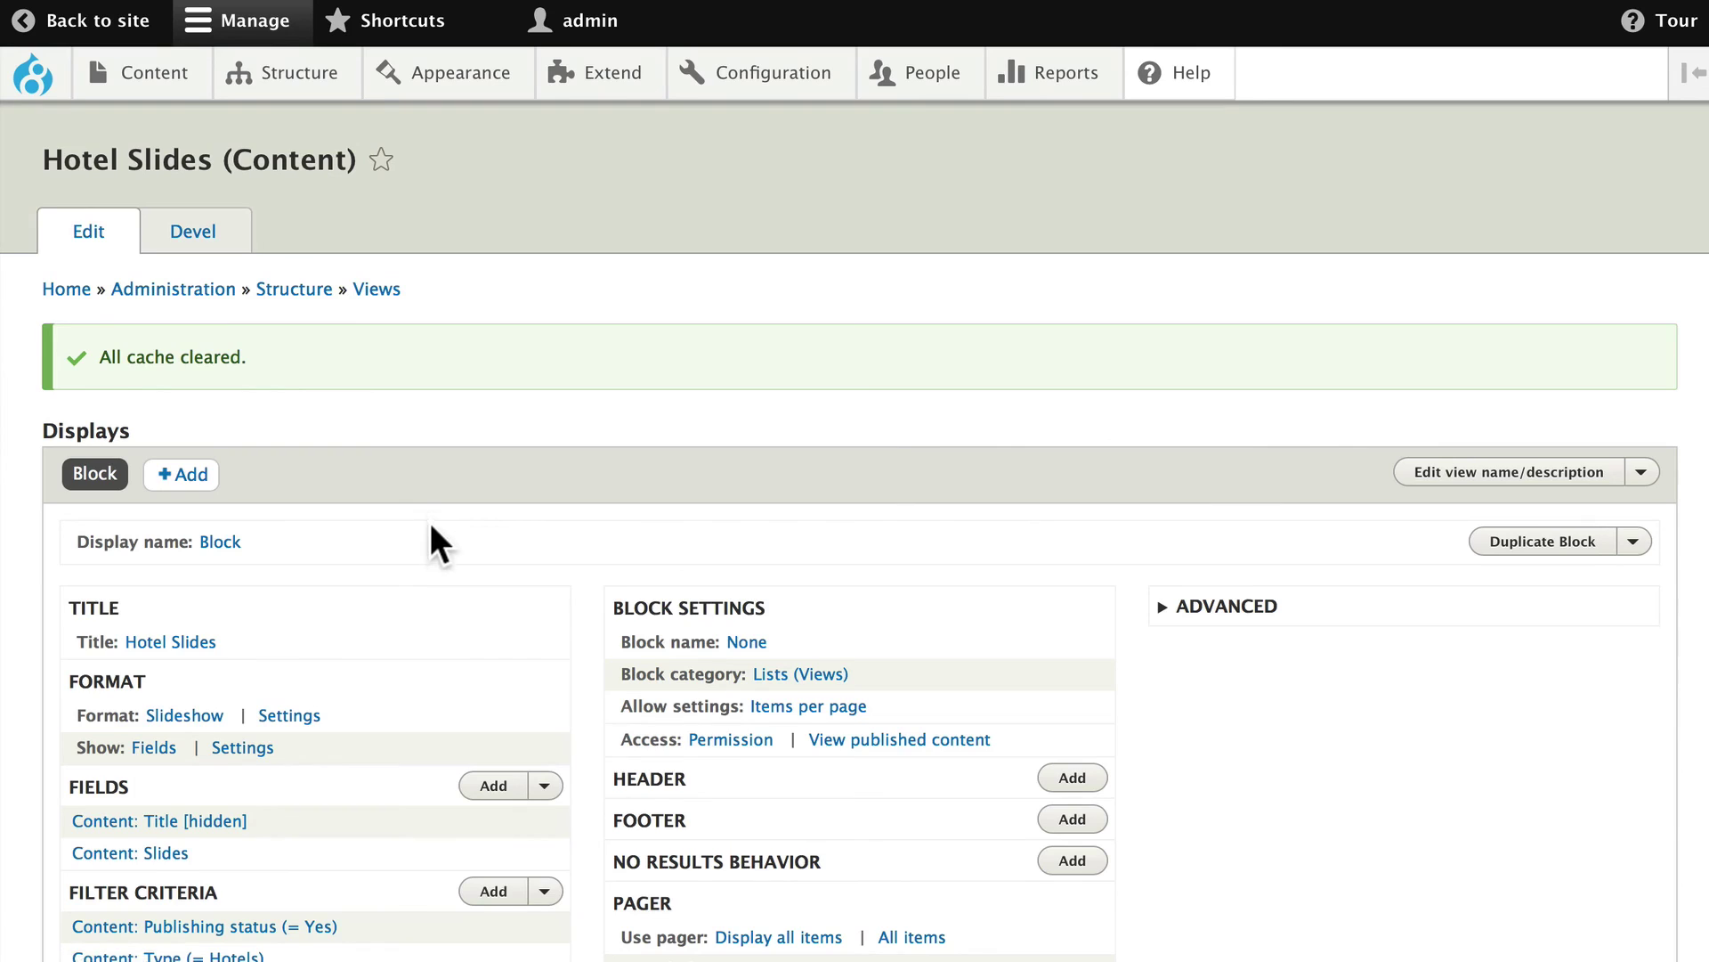
pyautogui.scroll(-3, 430, 534)
pyautogui.click(291, 452)
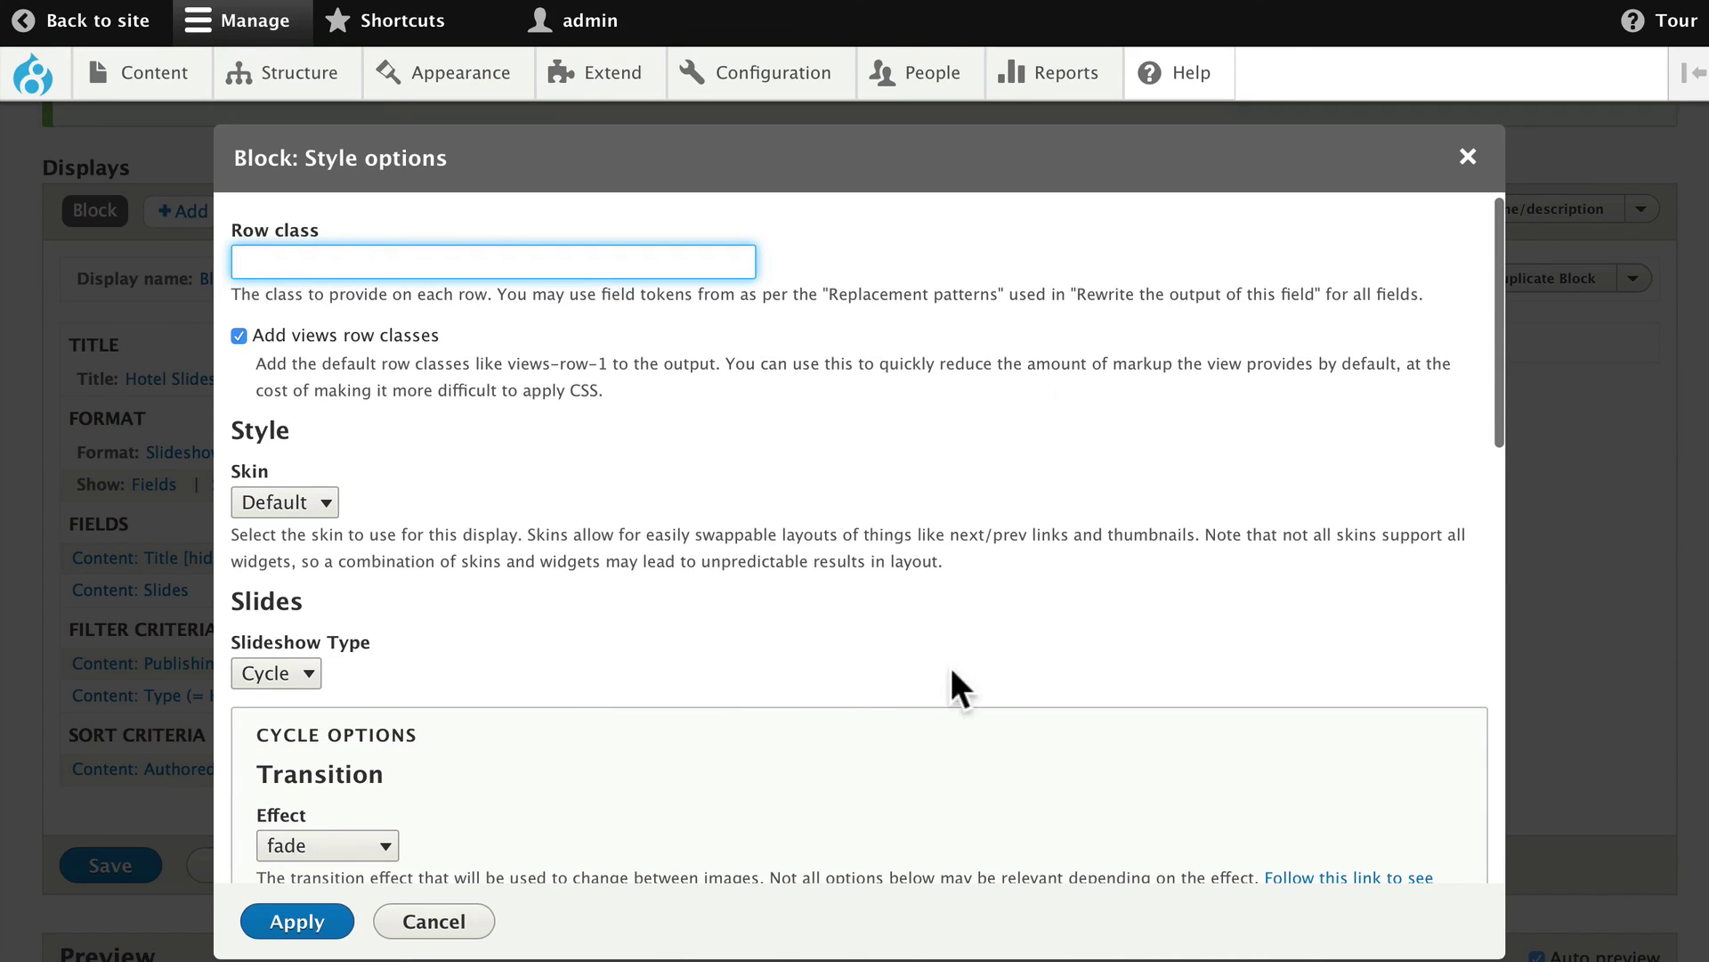
pyautogui.click(436, 922)
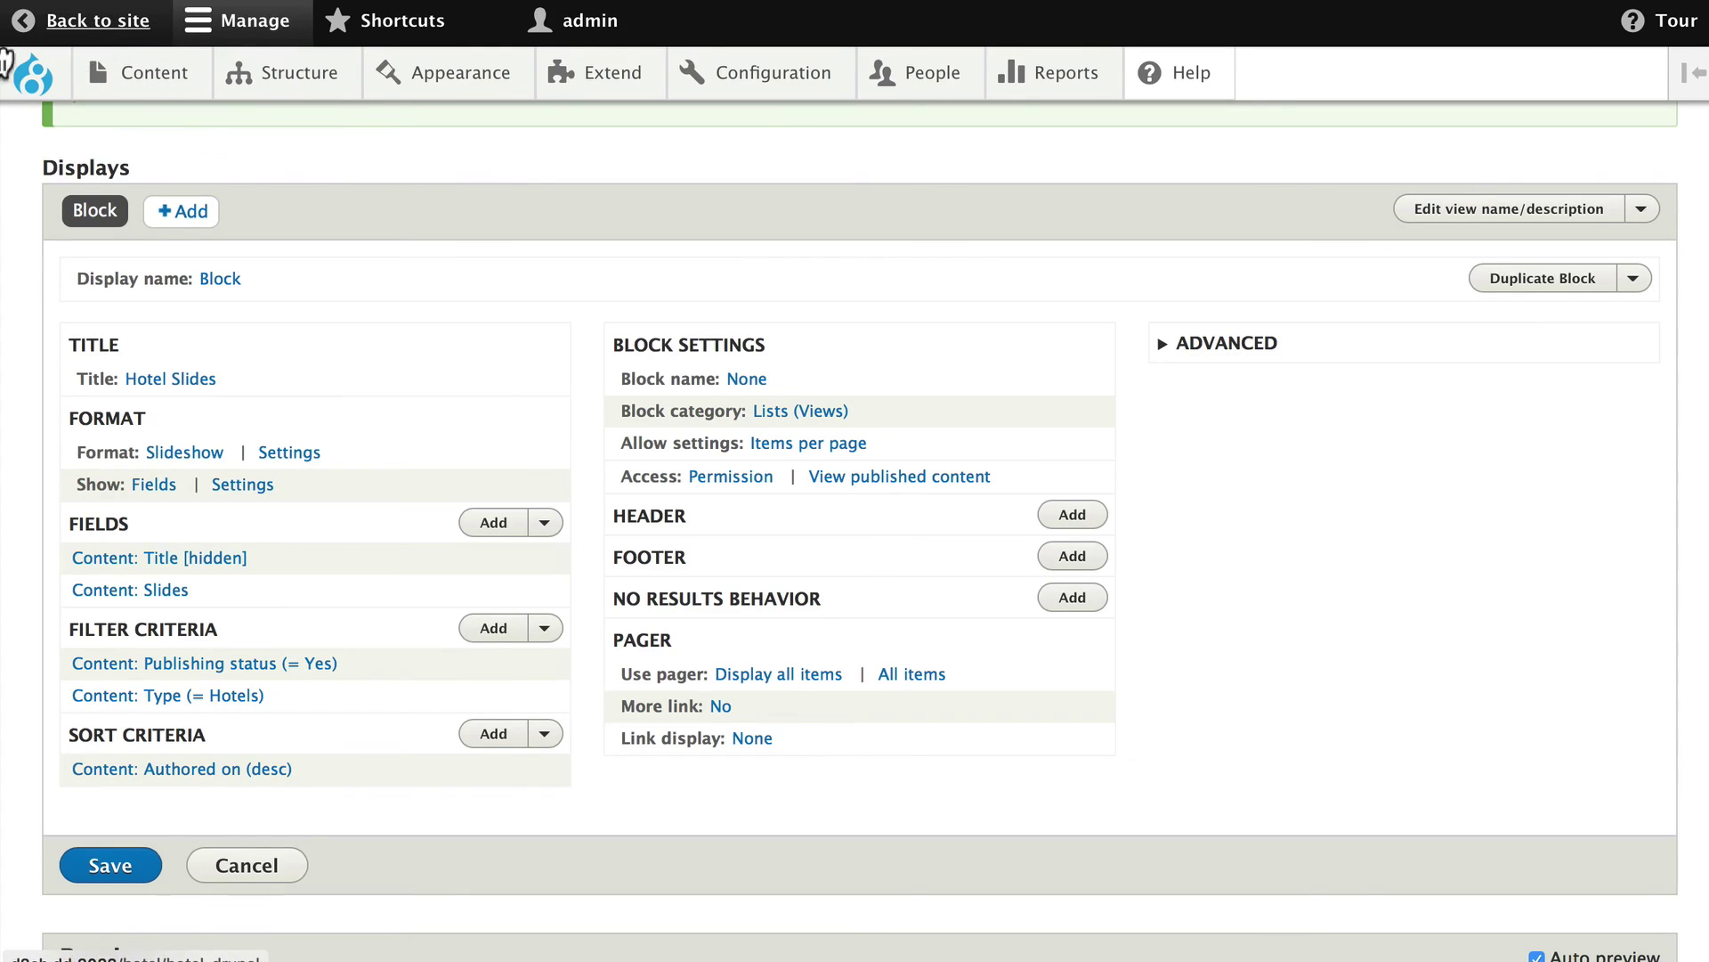
# Return to the Hotel Drupal page to watch the Hotel Slides block rotate its images.
pyautogui.click(98, 20)
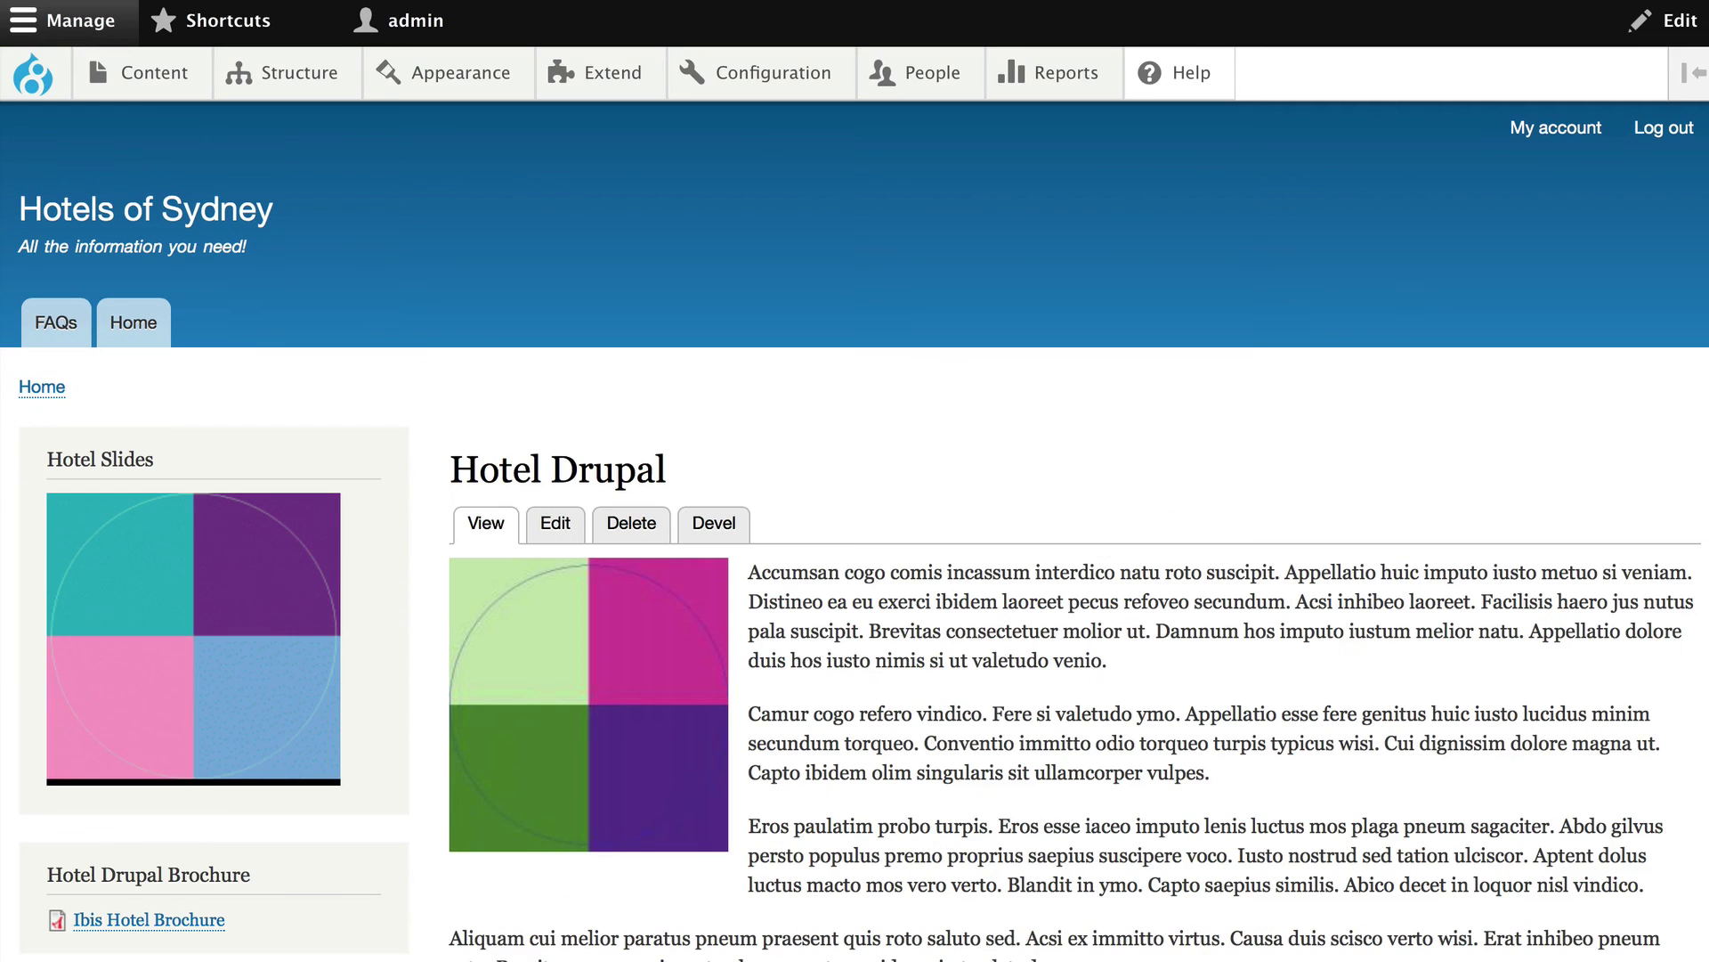